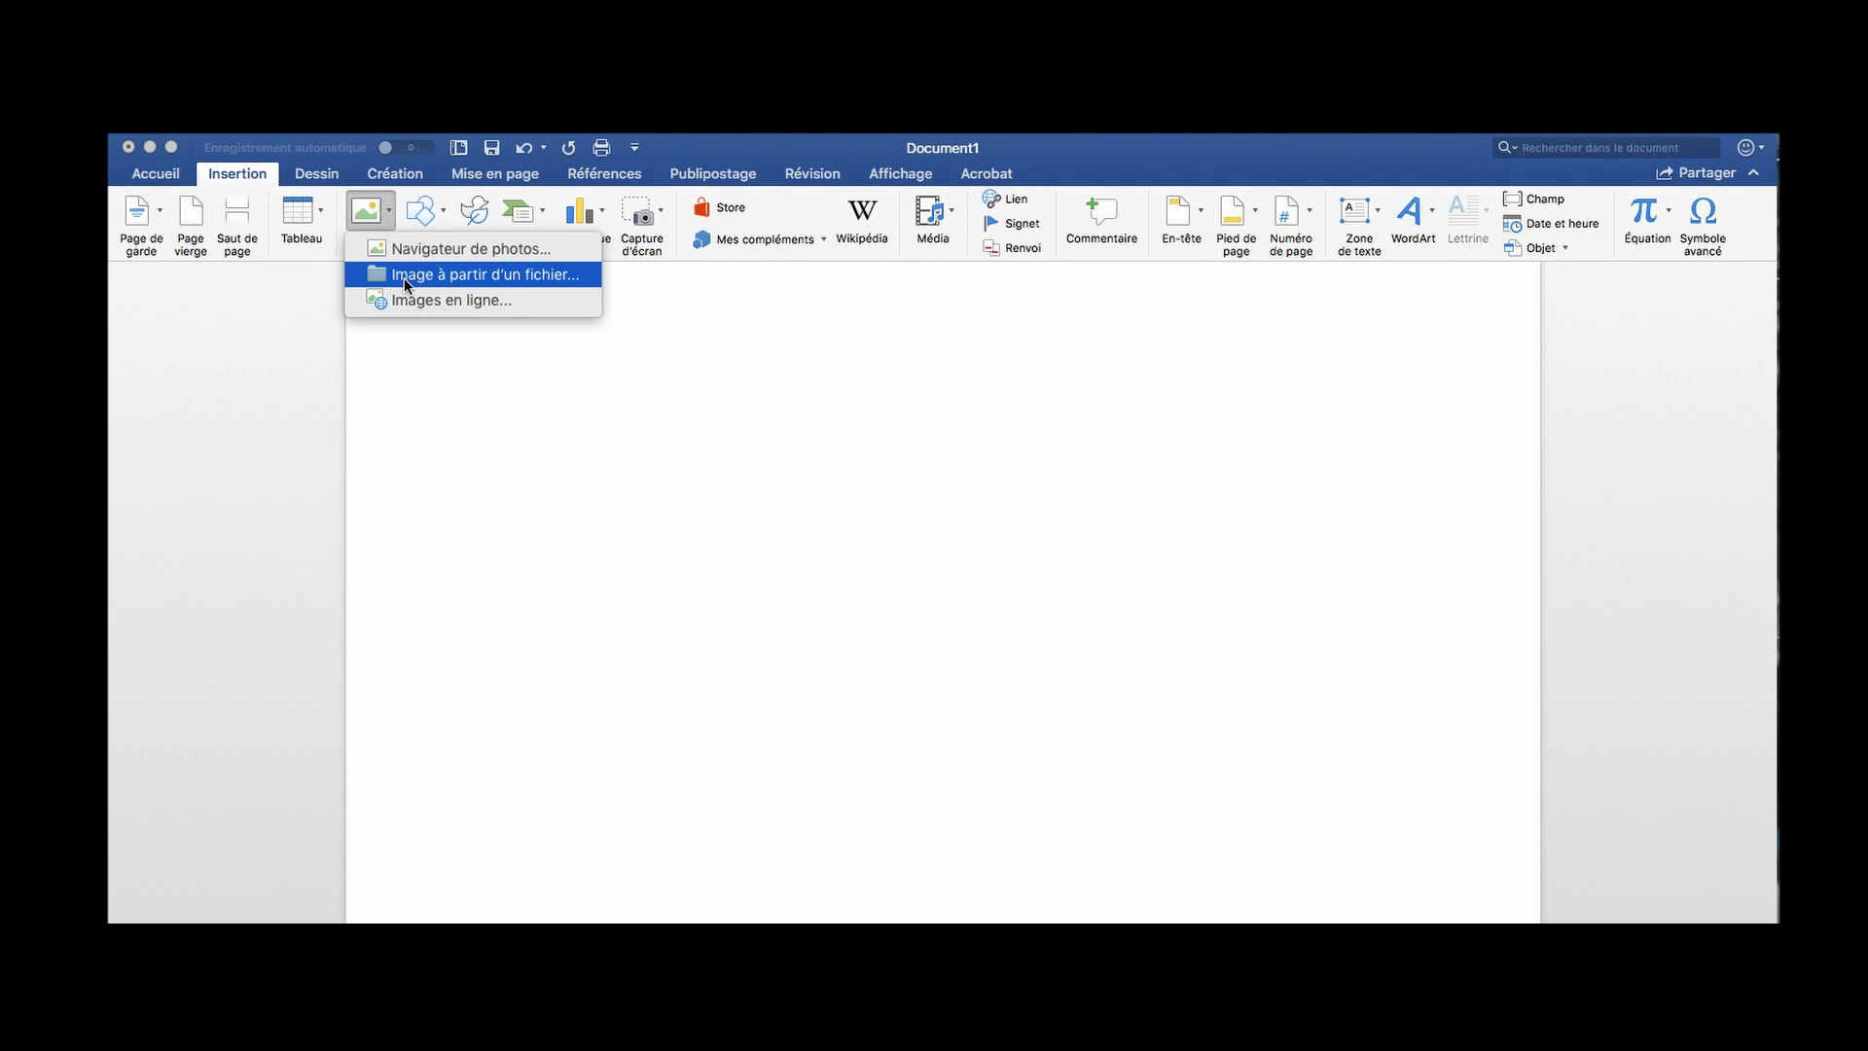
Insert both Jardin du Luxembourg photos from the images folder at once, and clear them from the page again
{"action": "left_click", "coordinate": [405, 277]}
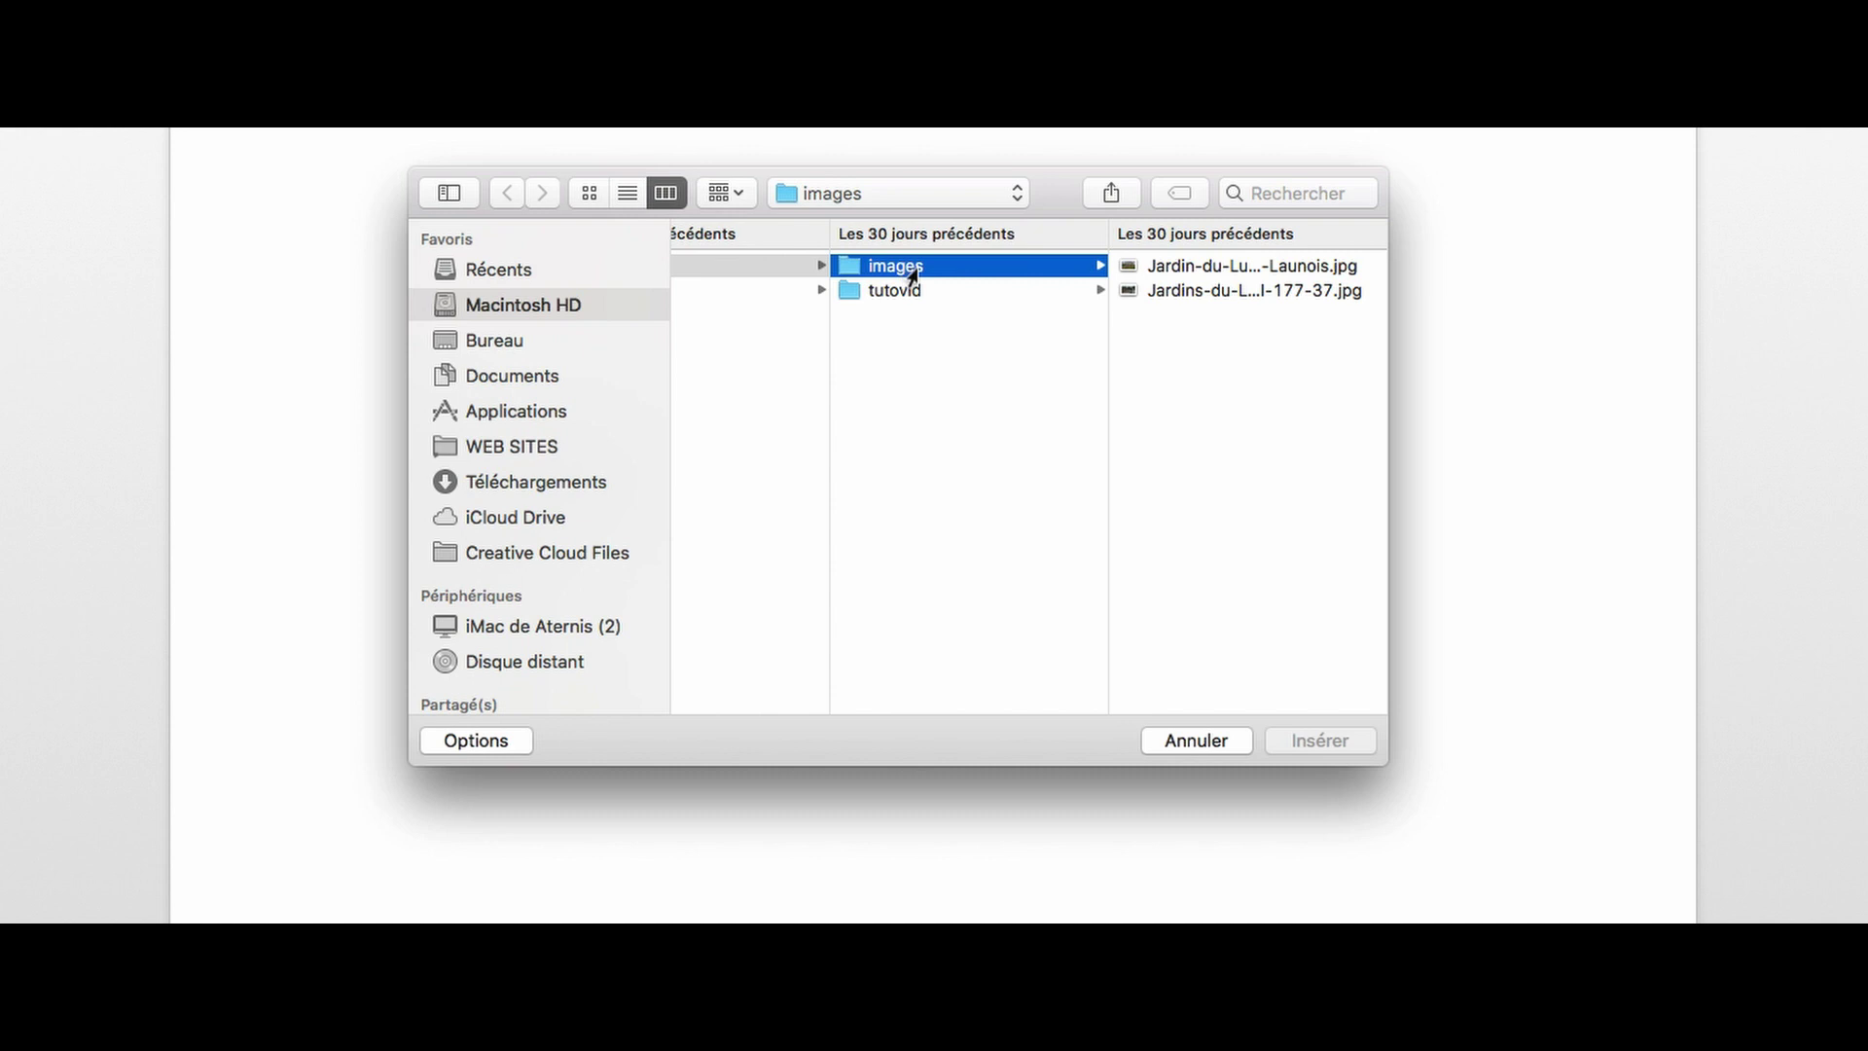
{"action": "left_click", "coordinate": [1266, 268]}
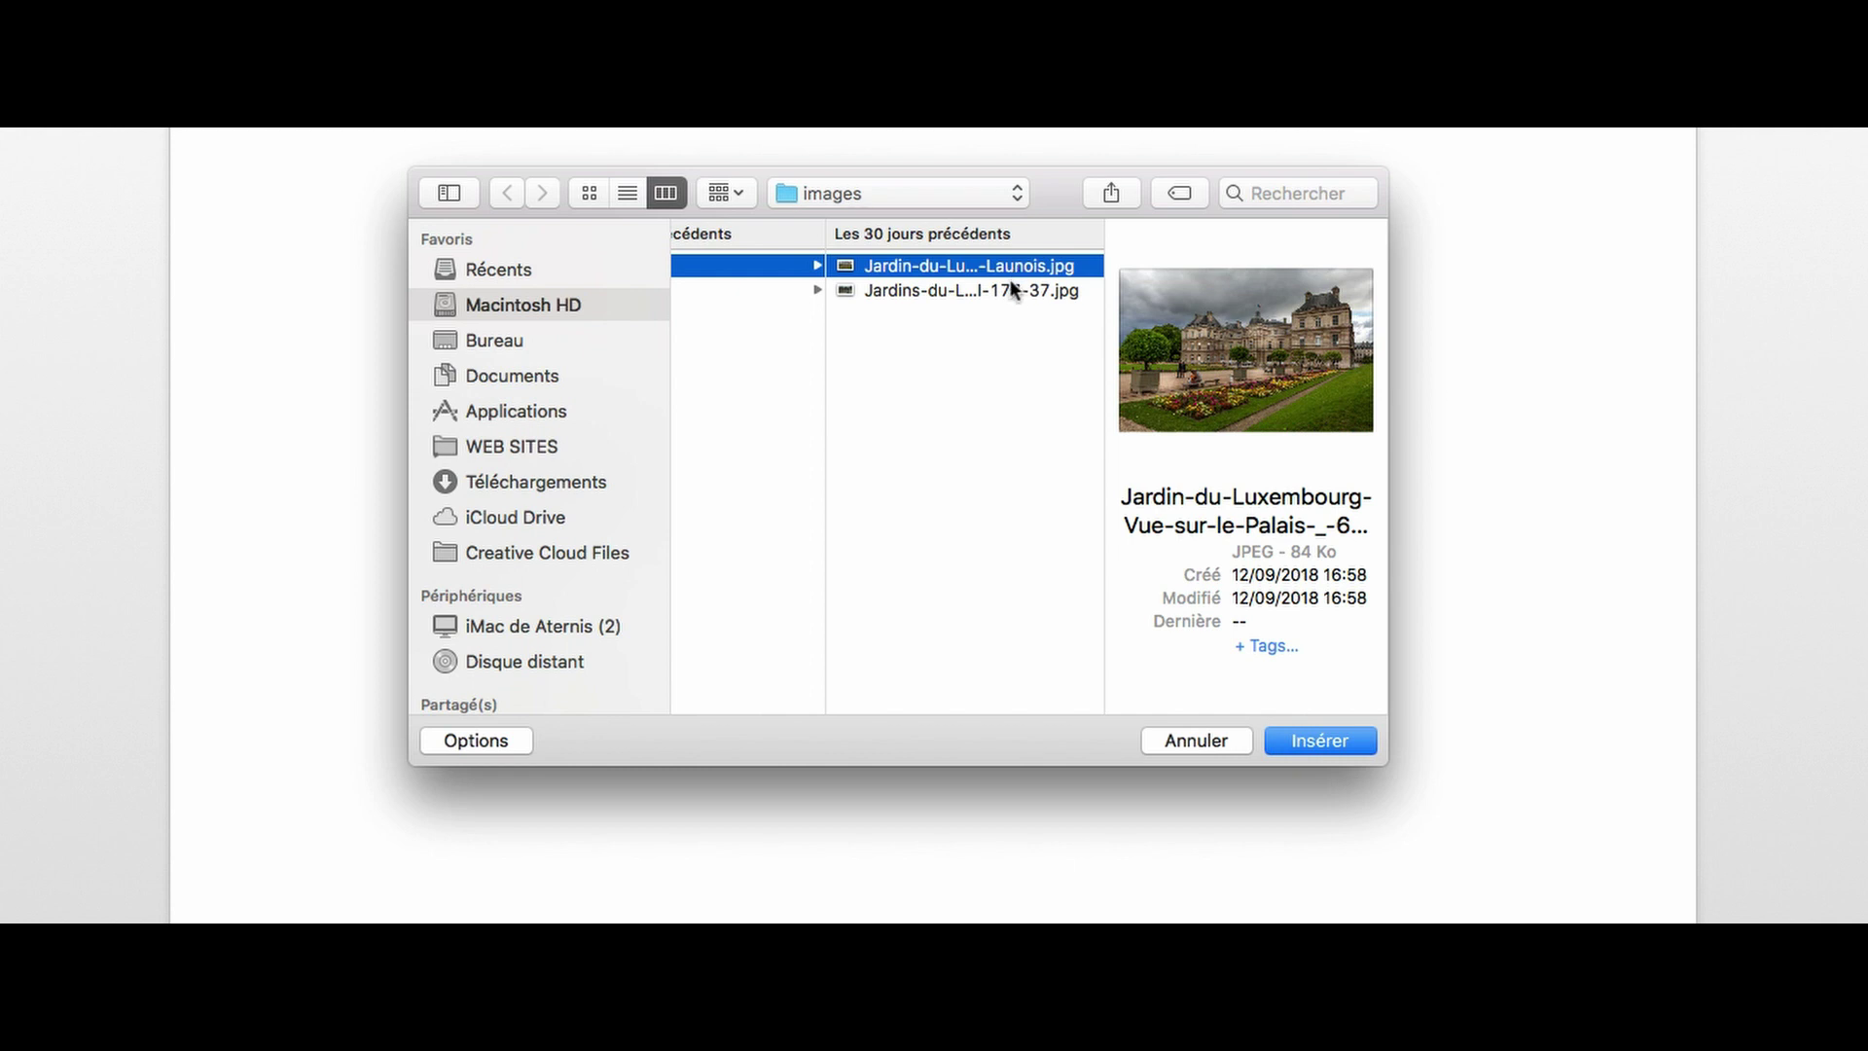
{"action": "left_click", "coordinate": [949, 292], "text": "shift"}
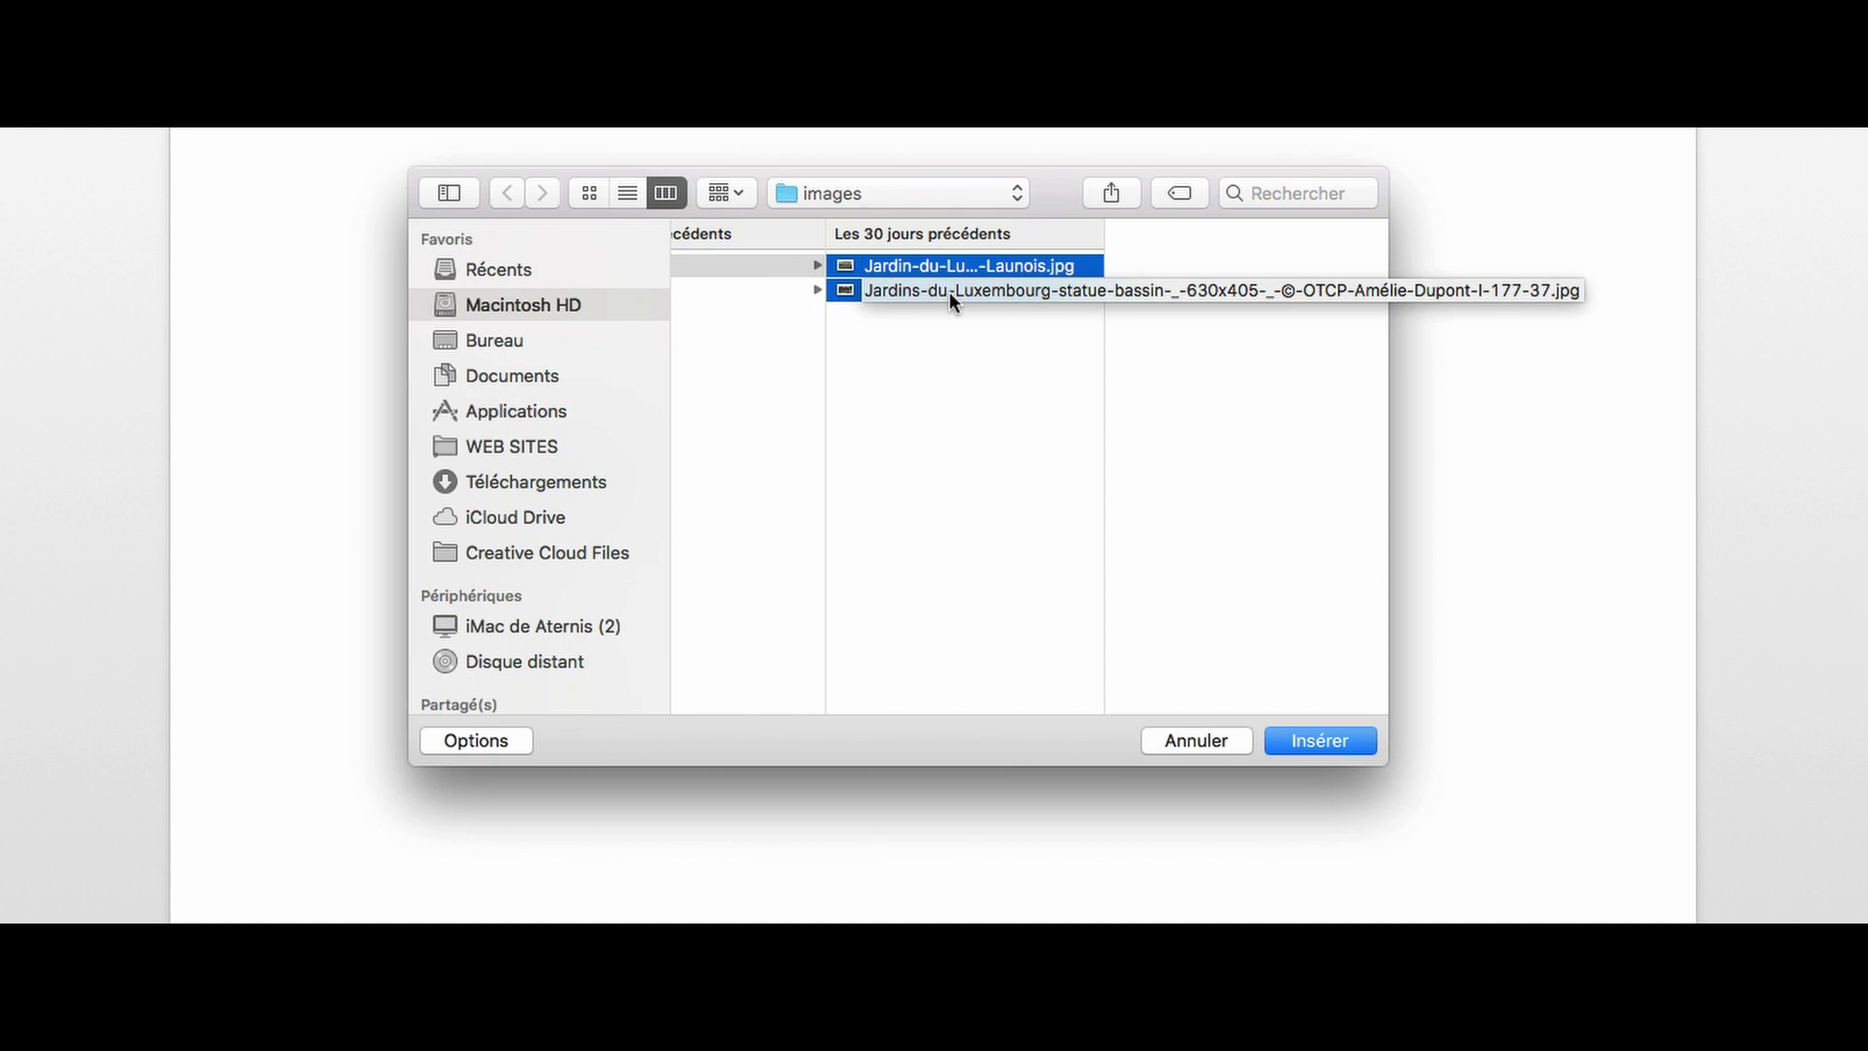
{"action": "left_click", "coordinate": [1326, 741]}
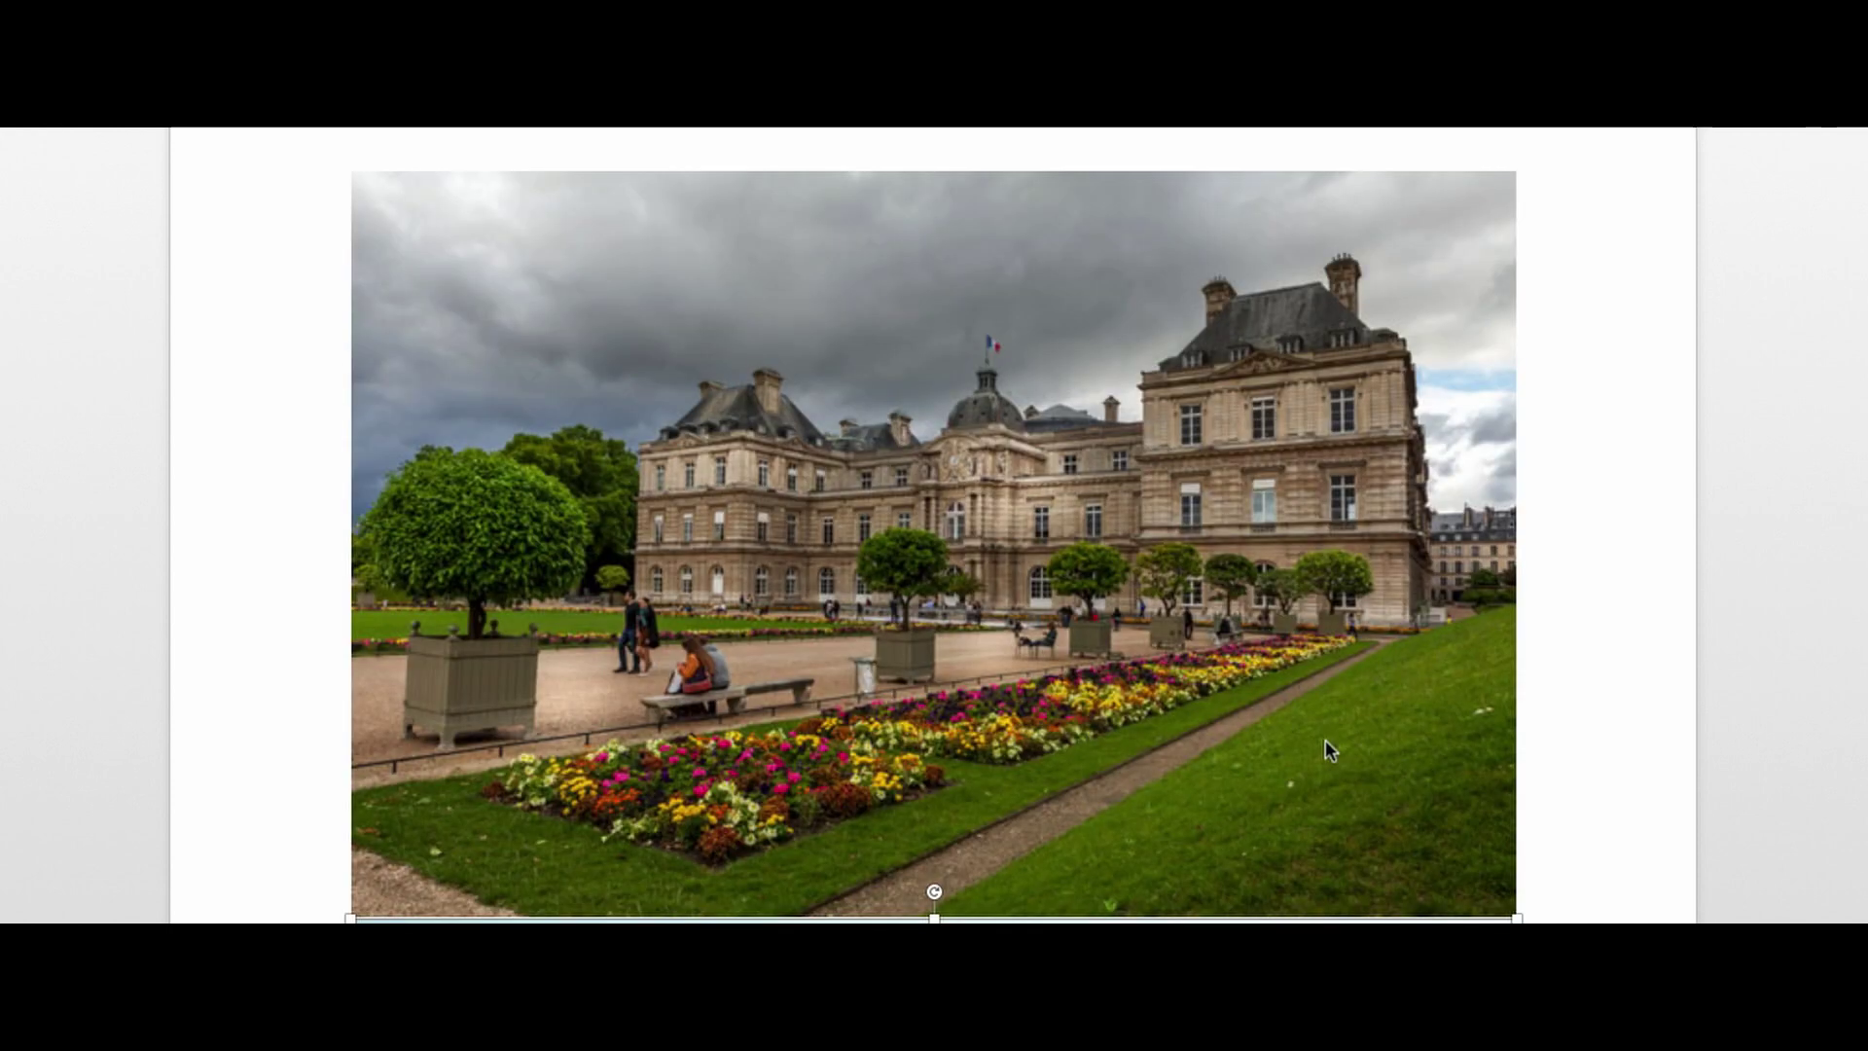
{"action": "scroll", "coordinate": [1325, 742], "scroll_direction": "up", "scroll_amount": 5}
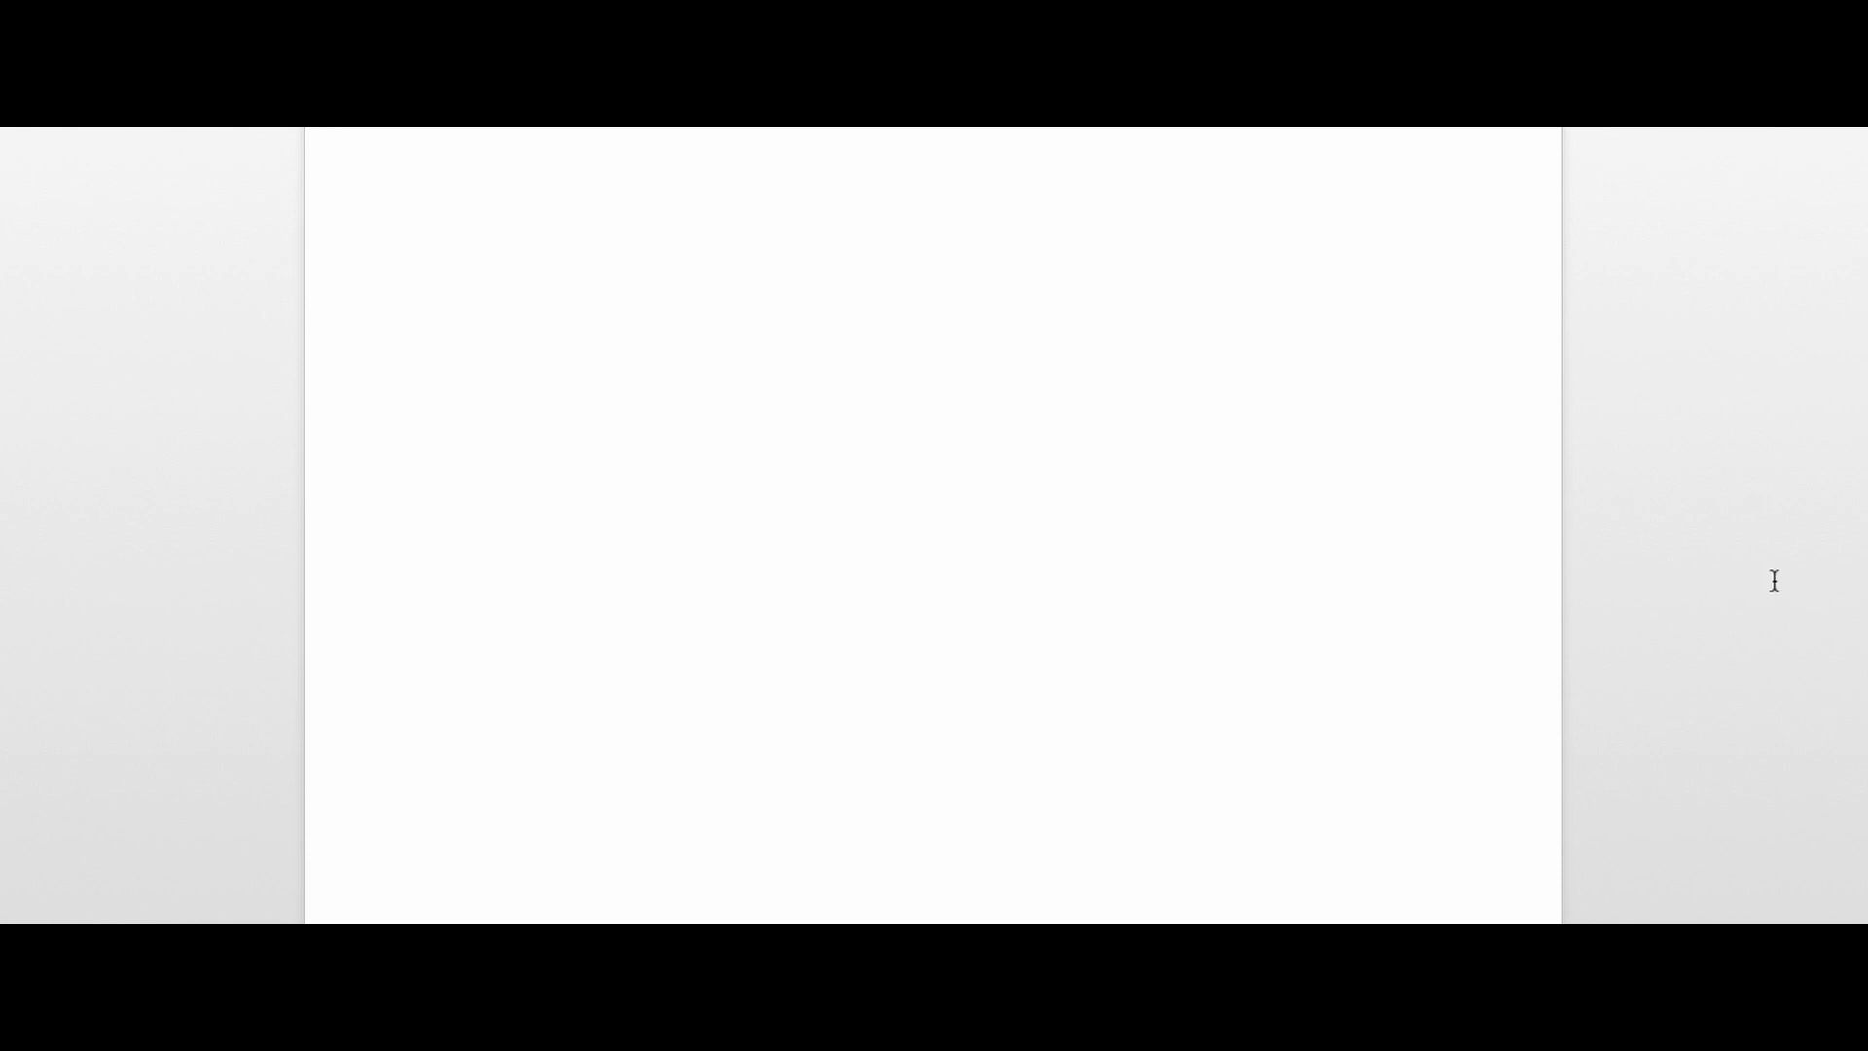
{"action": "left_click_drag", "start_coordinate": [1440, 467], "coordinate": [781, 432]}
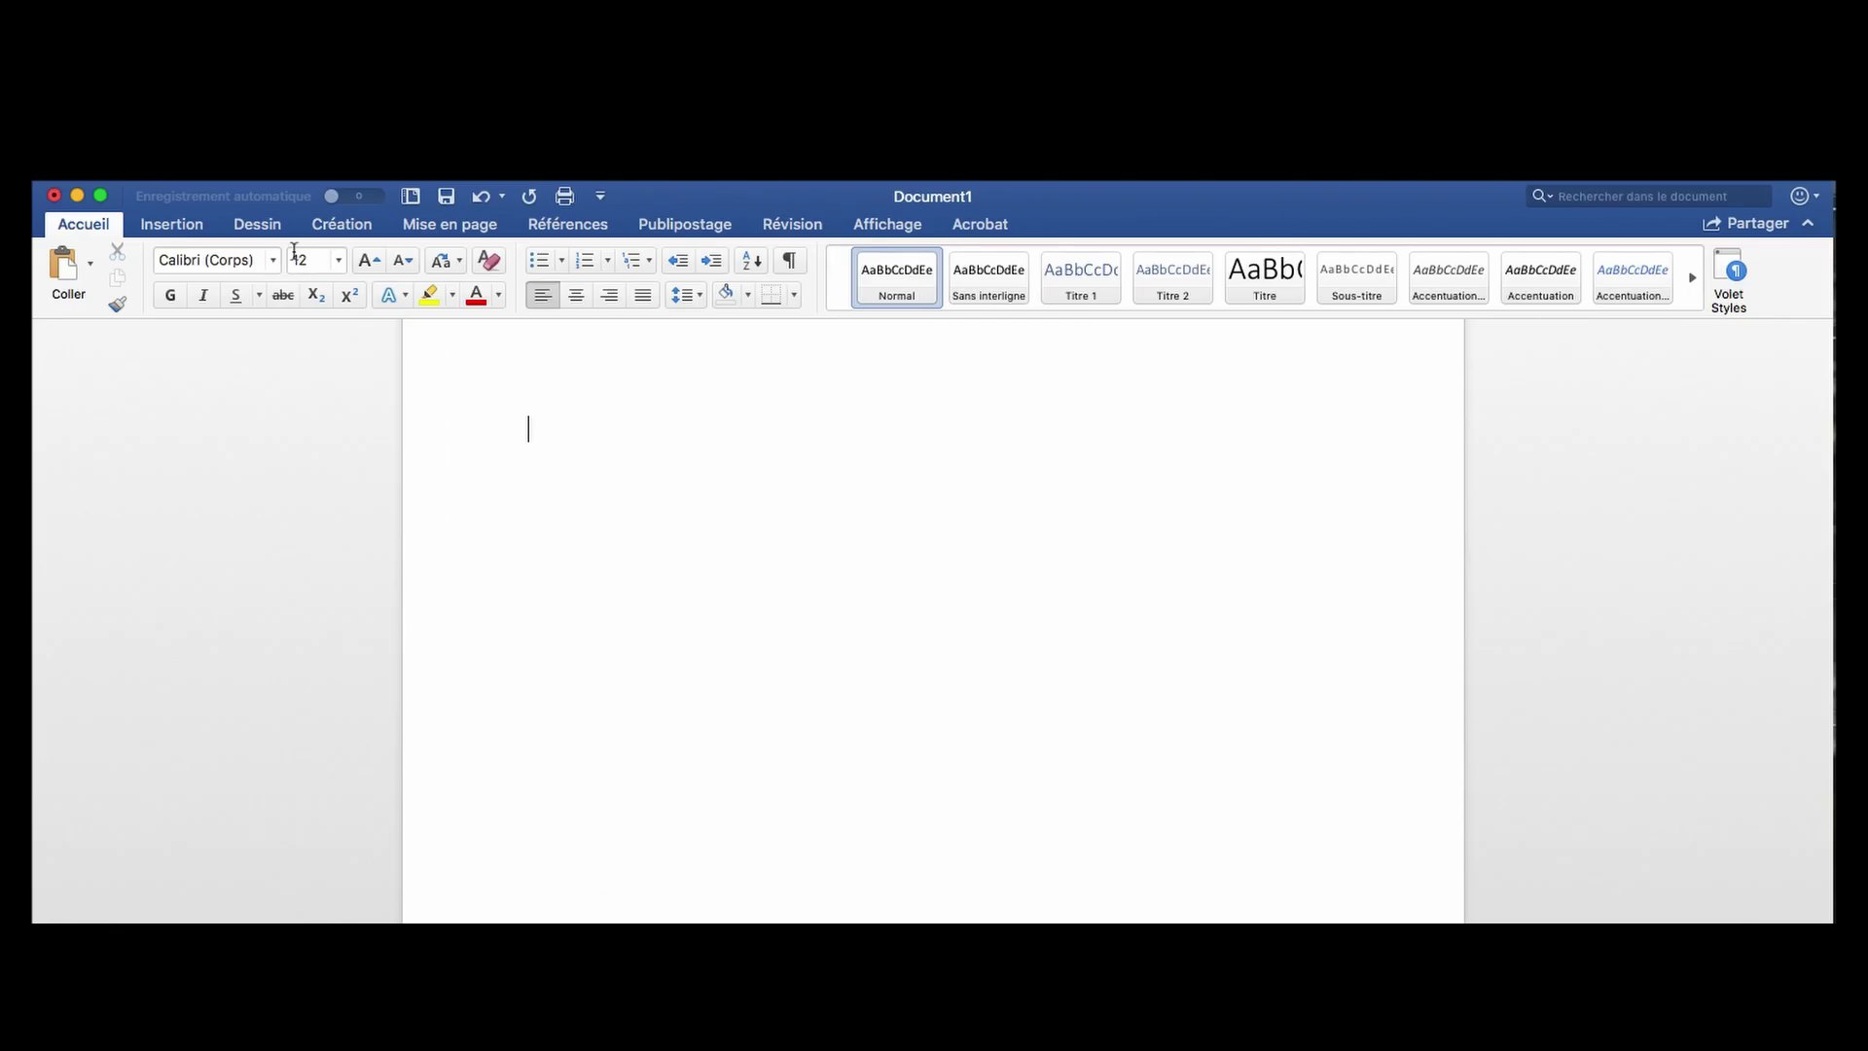
Insert only the Jardin-du-Luxembourg-Vue-sur-le-Palais JPEG from the images folder into the blank document
{"action": "left_click", "coordinate": [178, 229]}
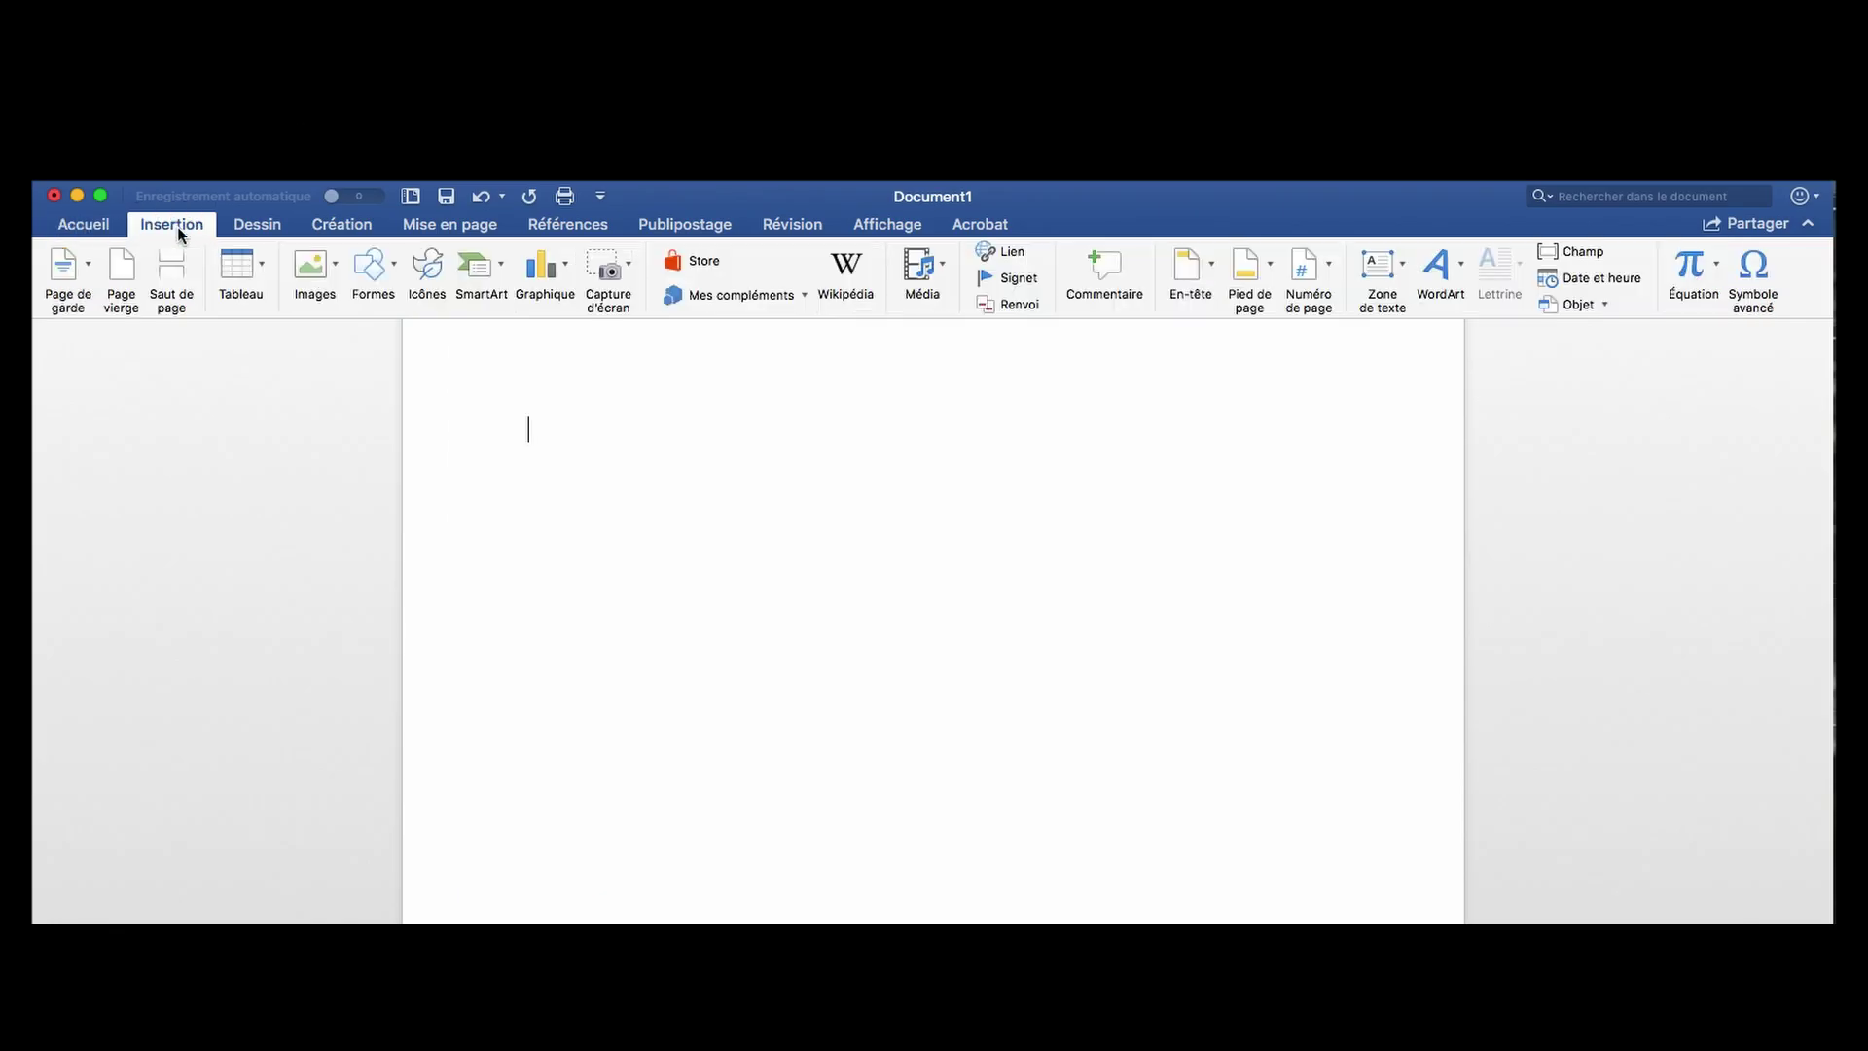
{"action": "left_click", "coordinate": [335, 284]}
{"action": "left_click", "coordinate": [351, 335]}
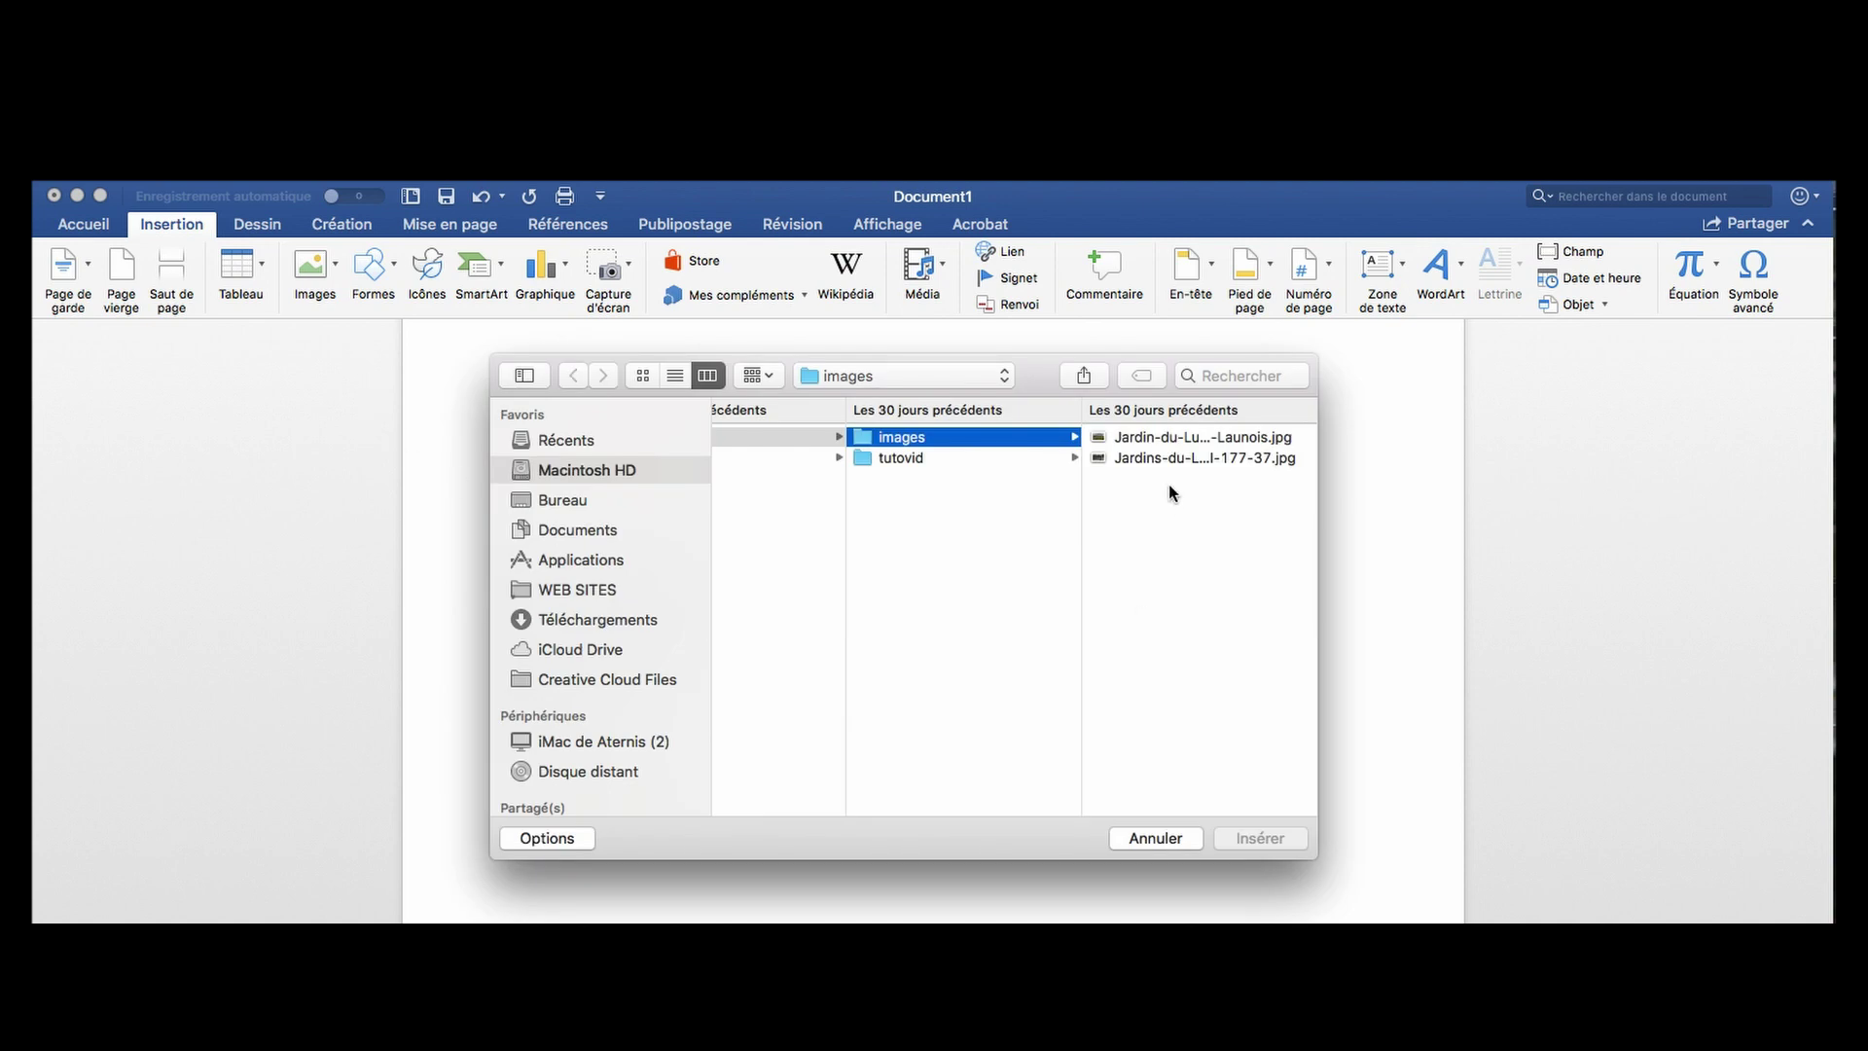
{"action": "left_click", "coordinate": [1180, 437]}
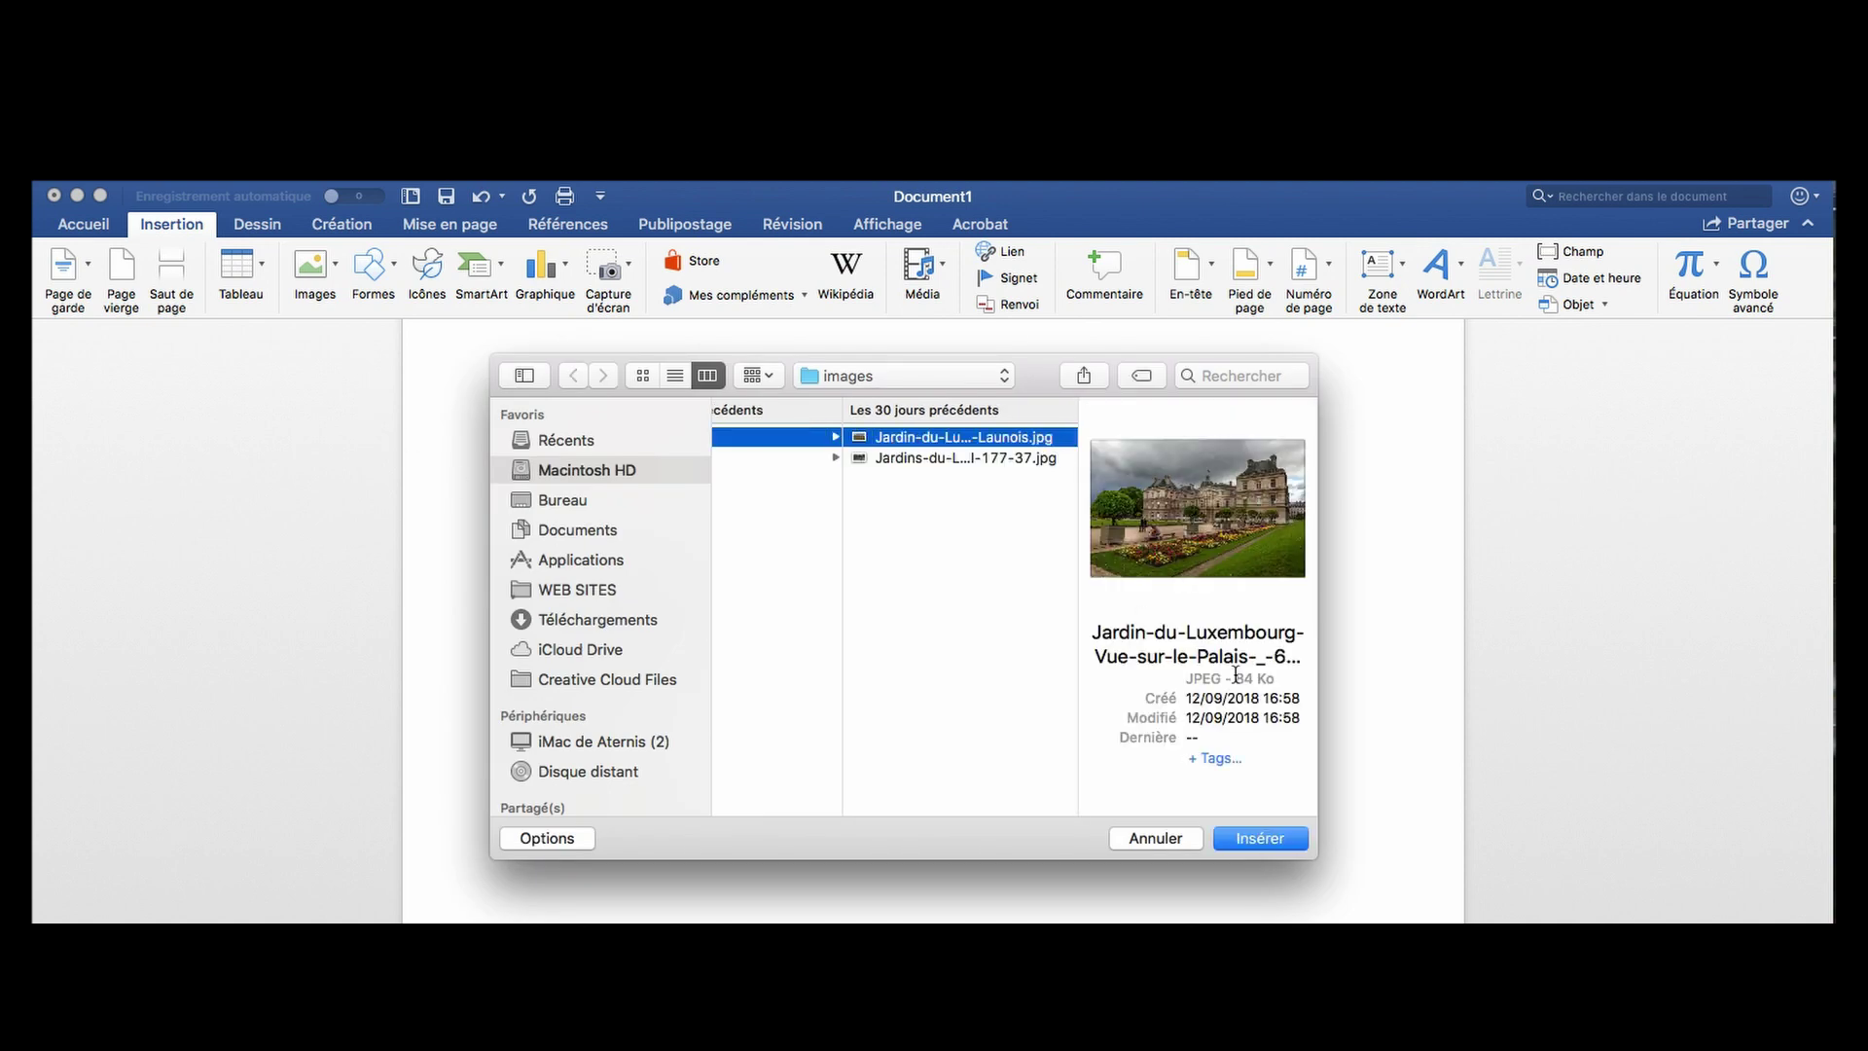
{"action": "left_click", "coordinate": [1260, 838]}
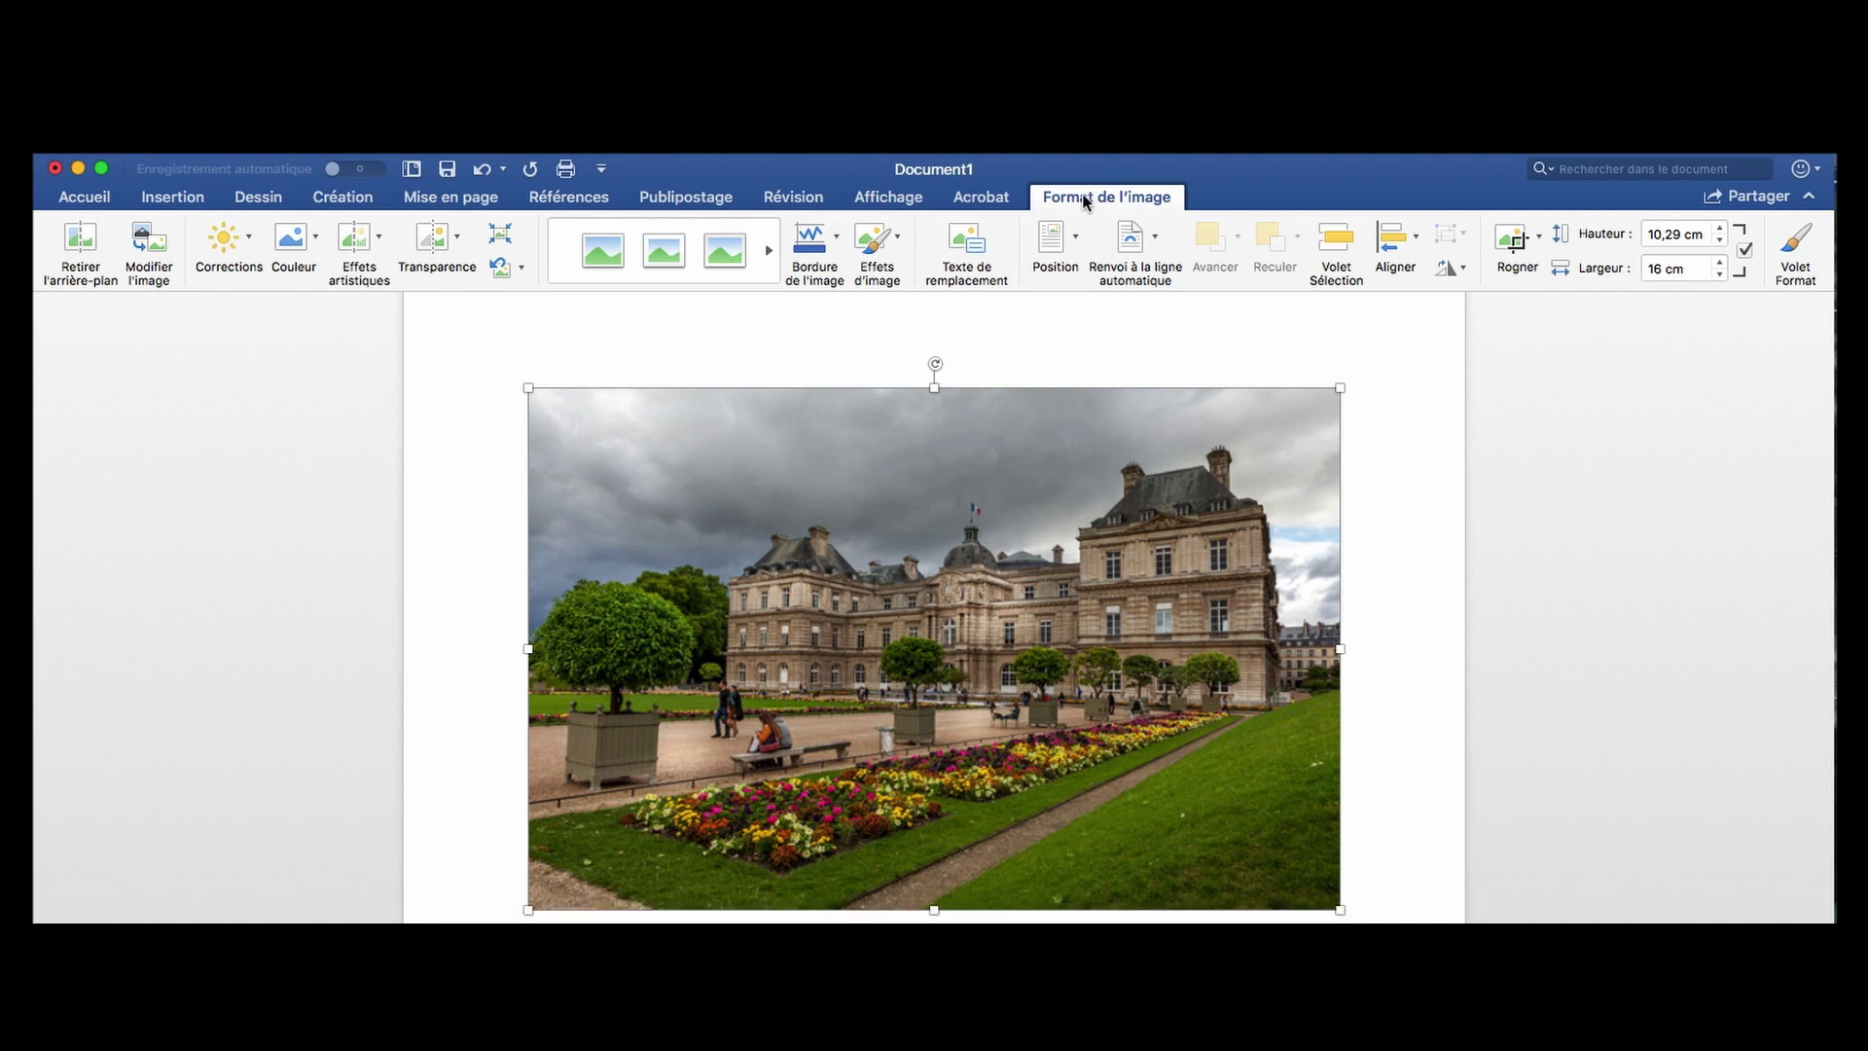
Deselect and reselect the palace photo, and try to move it freely on the page
{"action": "left_click", "coordinate": [1393, 473]}
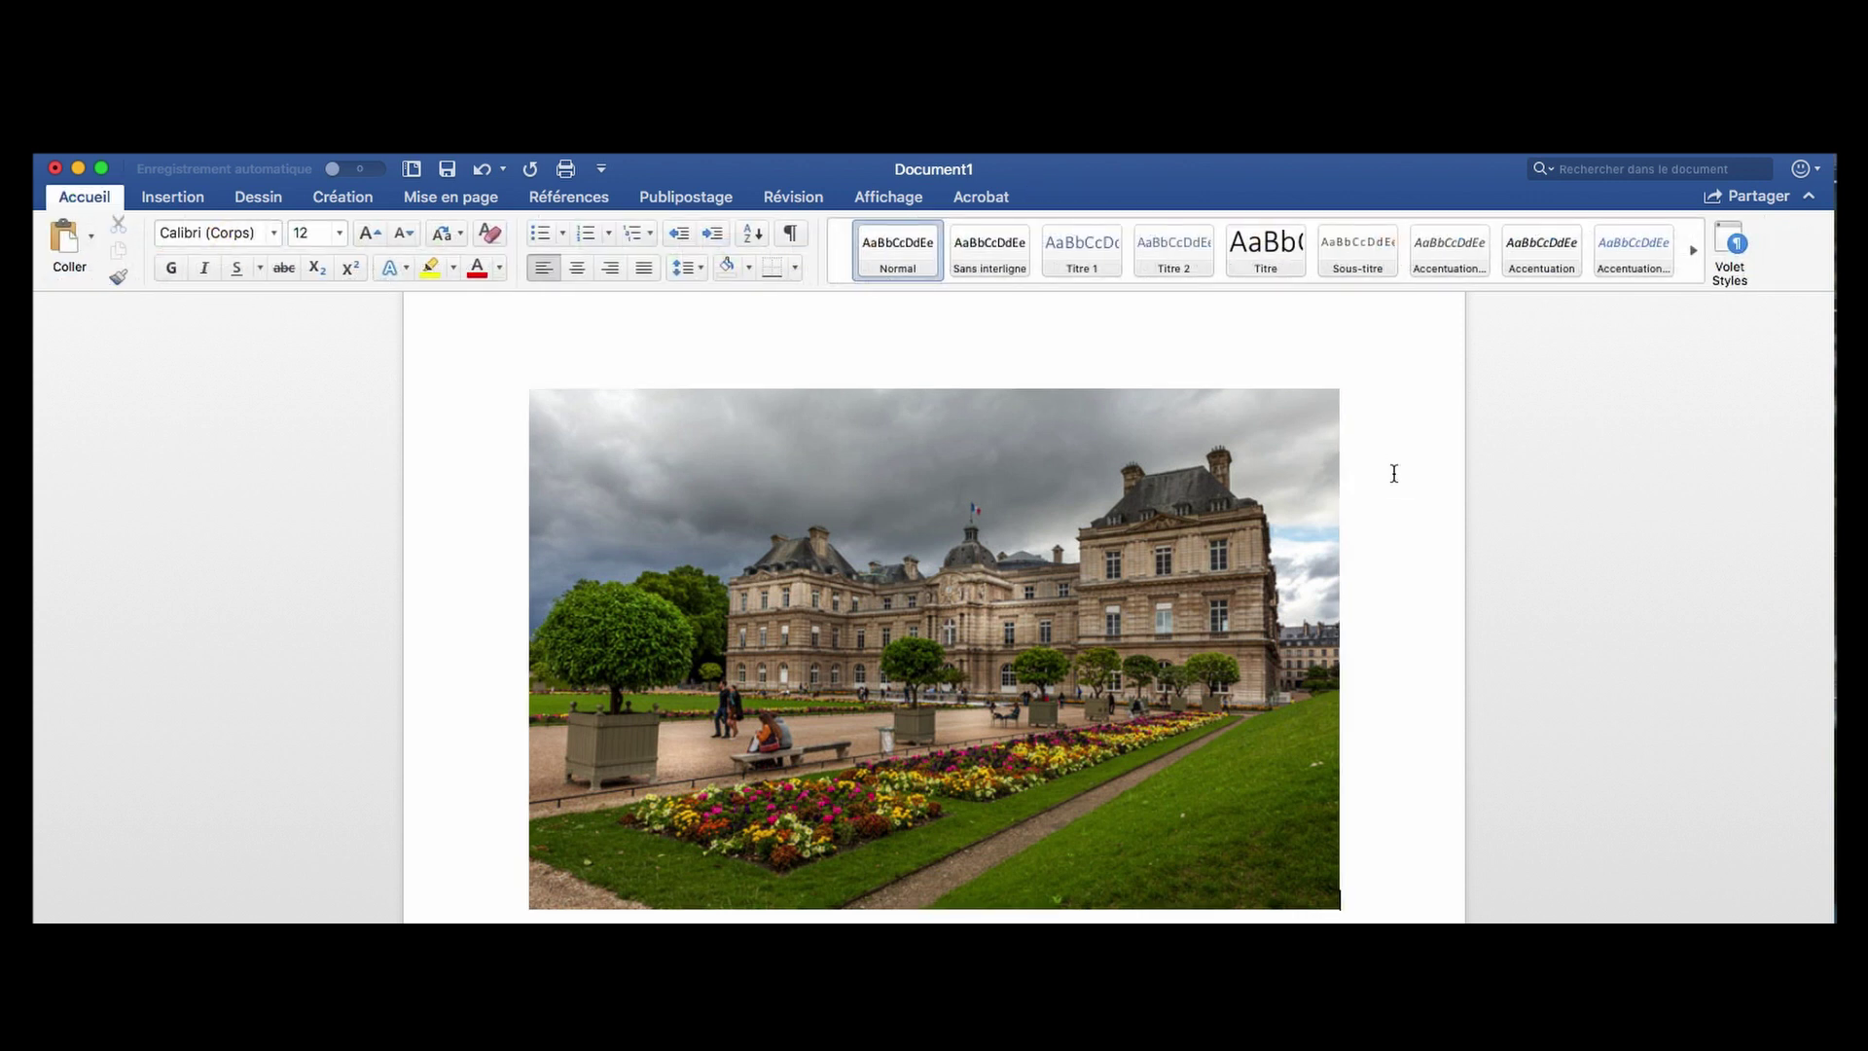
{"action": "left_click", "coordinate": [1171, 485]}
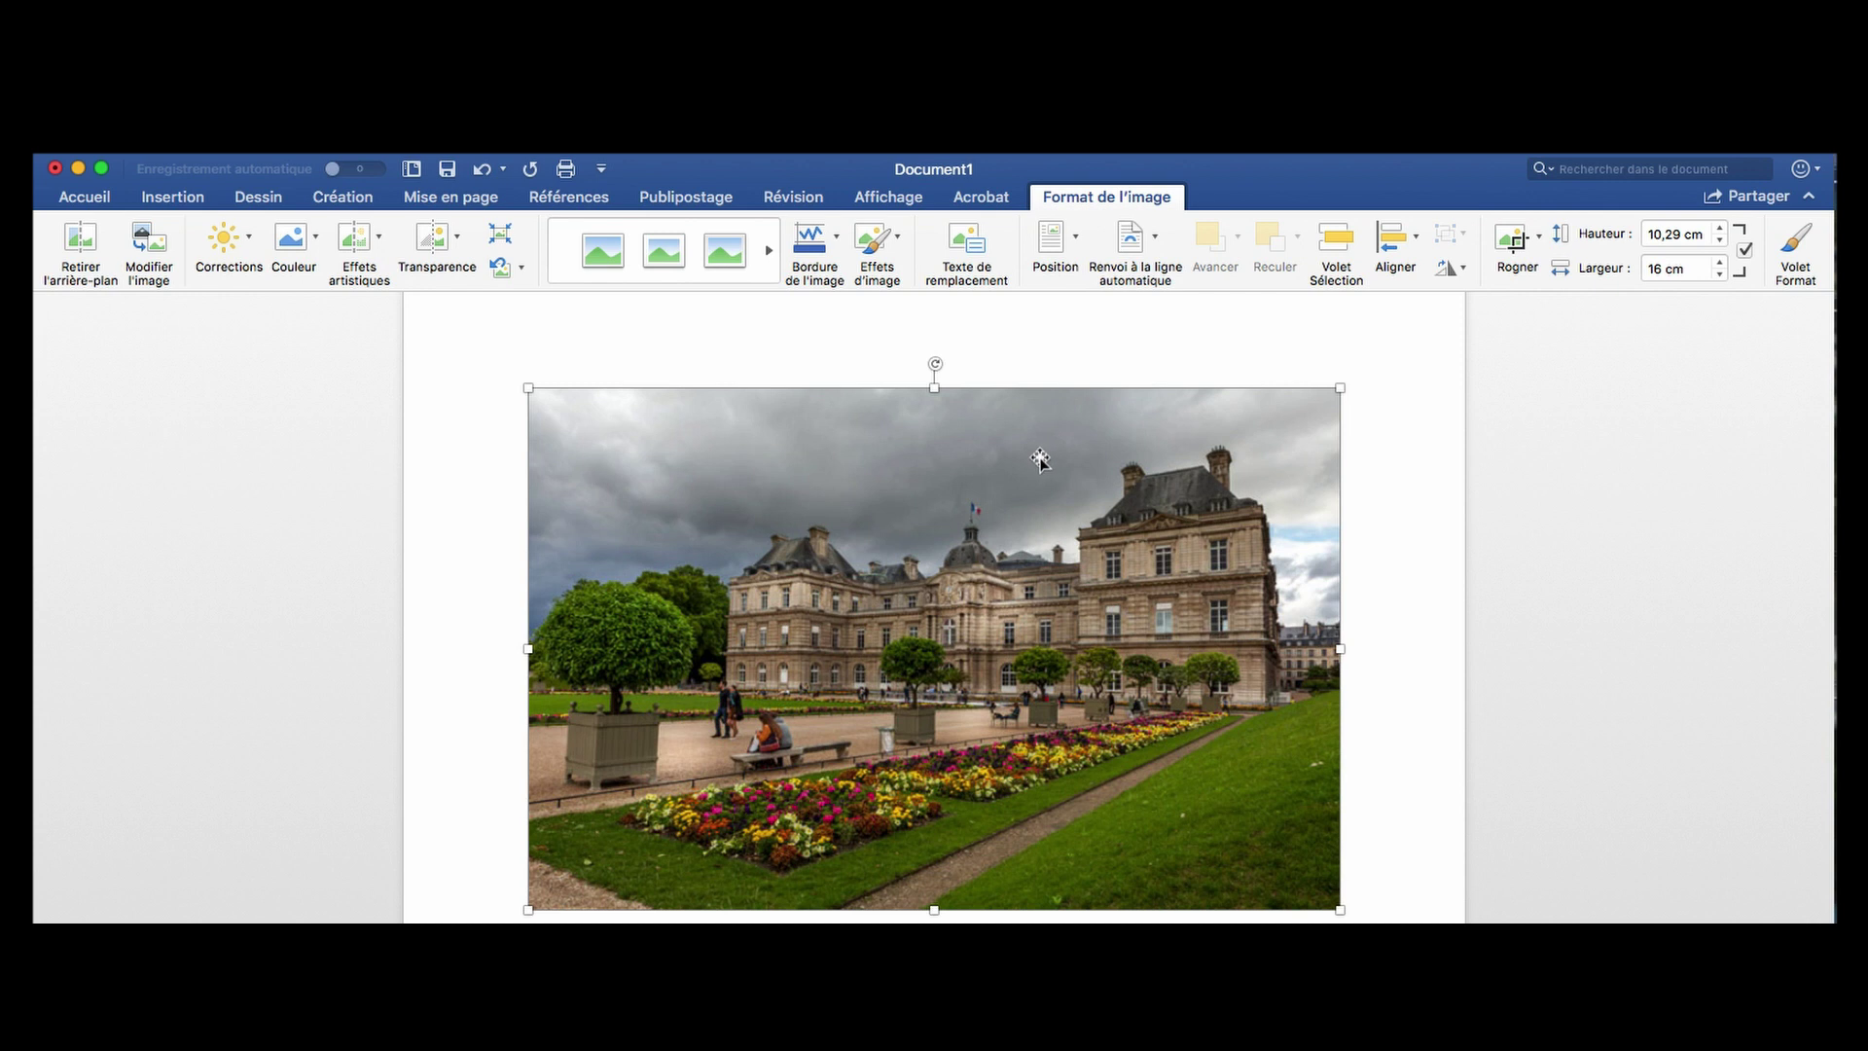
{"action": "left_click_drag", "start_coordinate": [1040, 459], "coordinate": [1104, 481]}
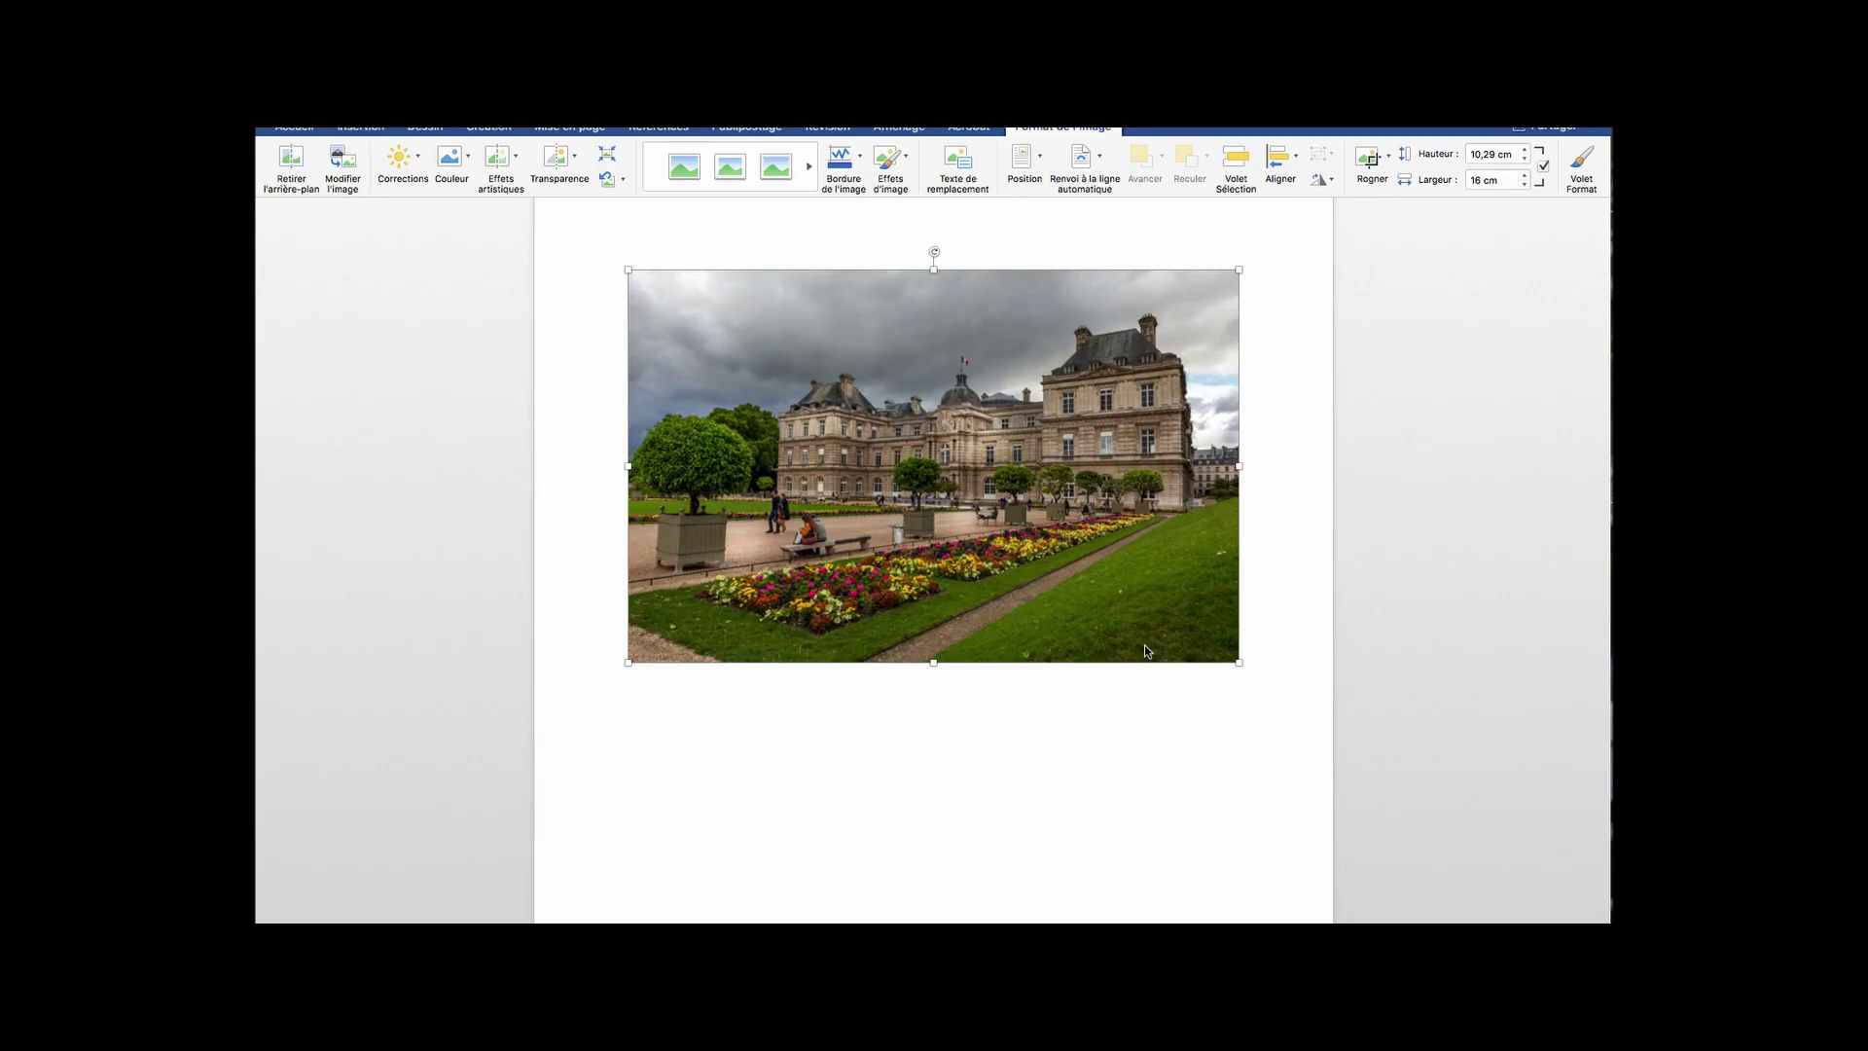
Set the palace photo's text wrapping style to Devant le texte in its advanced layout settings
{"action": "double_click", "coordinate": [1214, 886]}
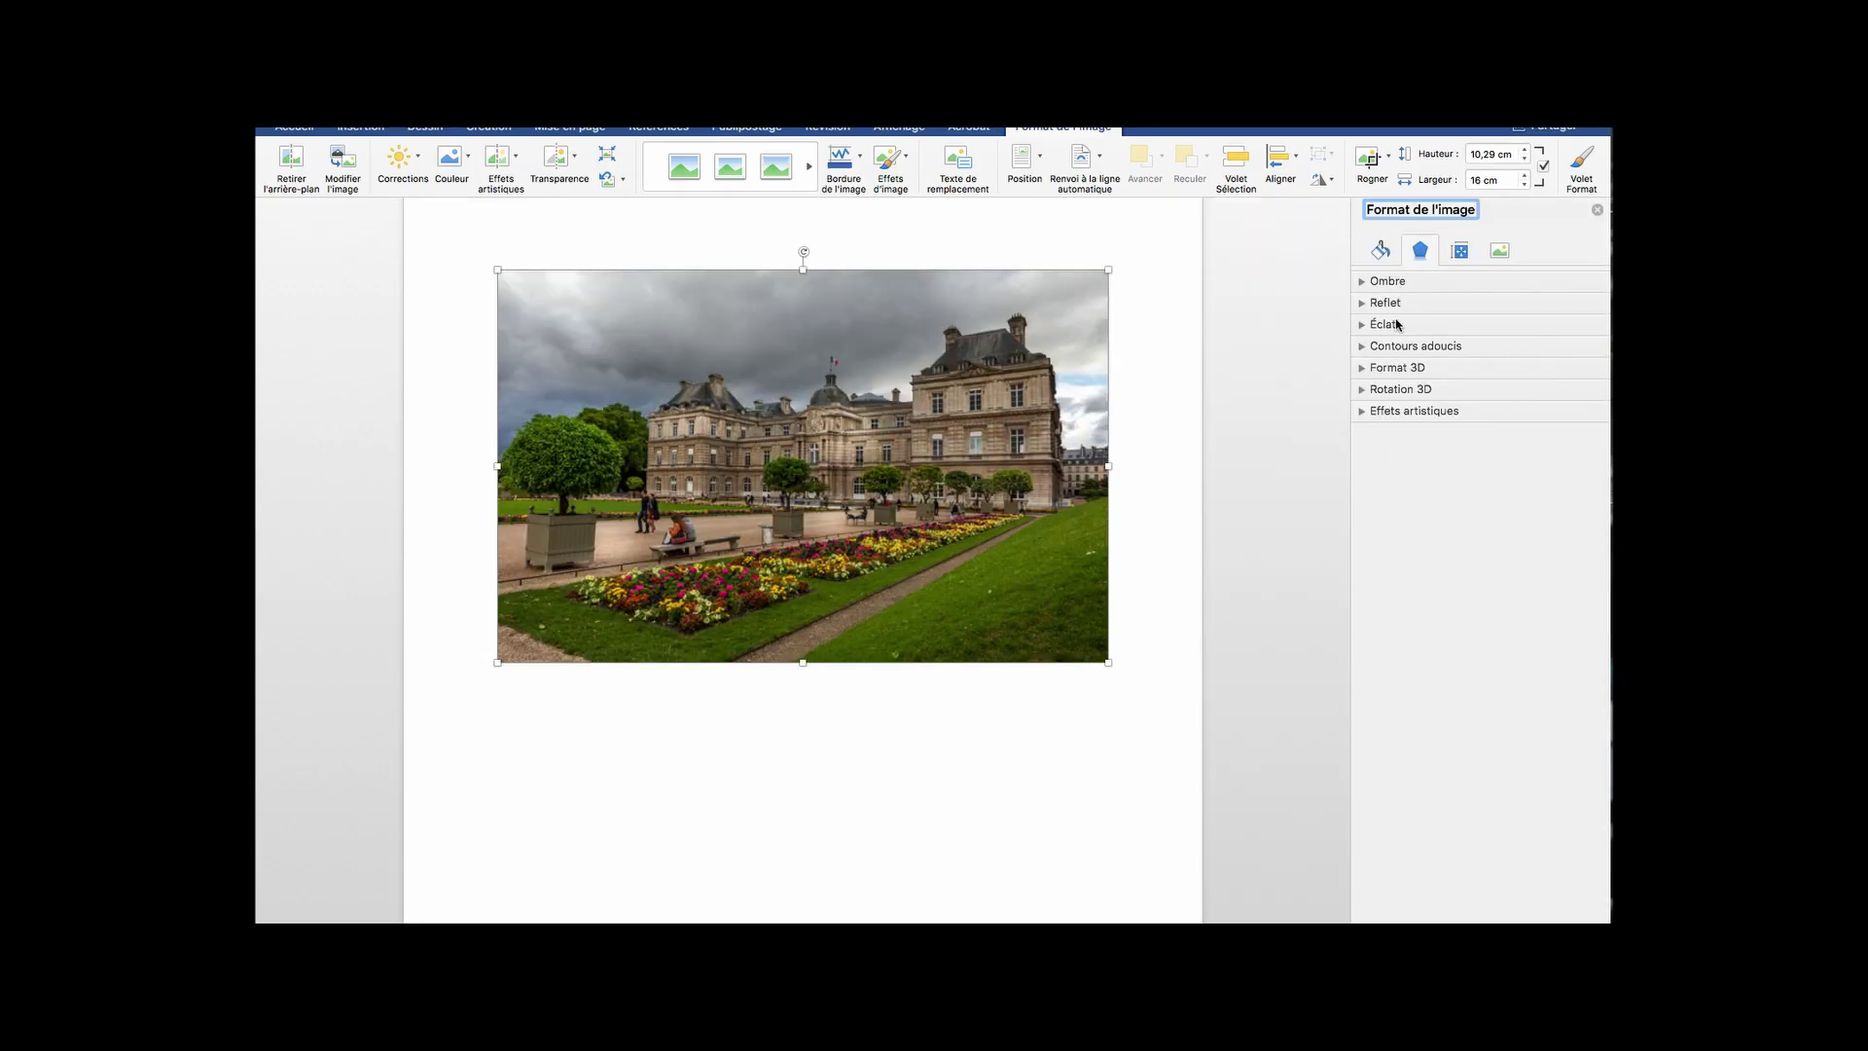
{"action": "right_click", "coordinate": [743, 348]}
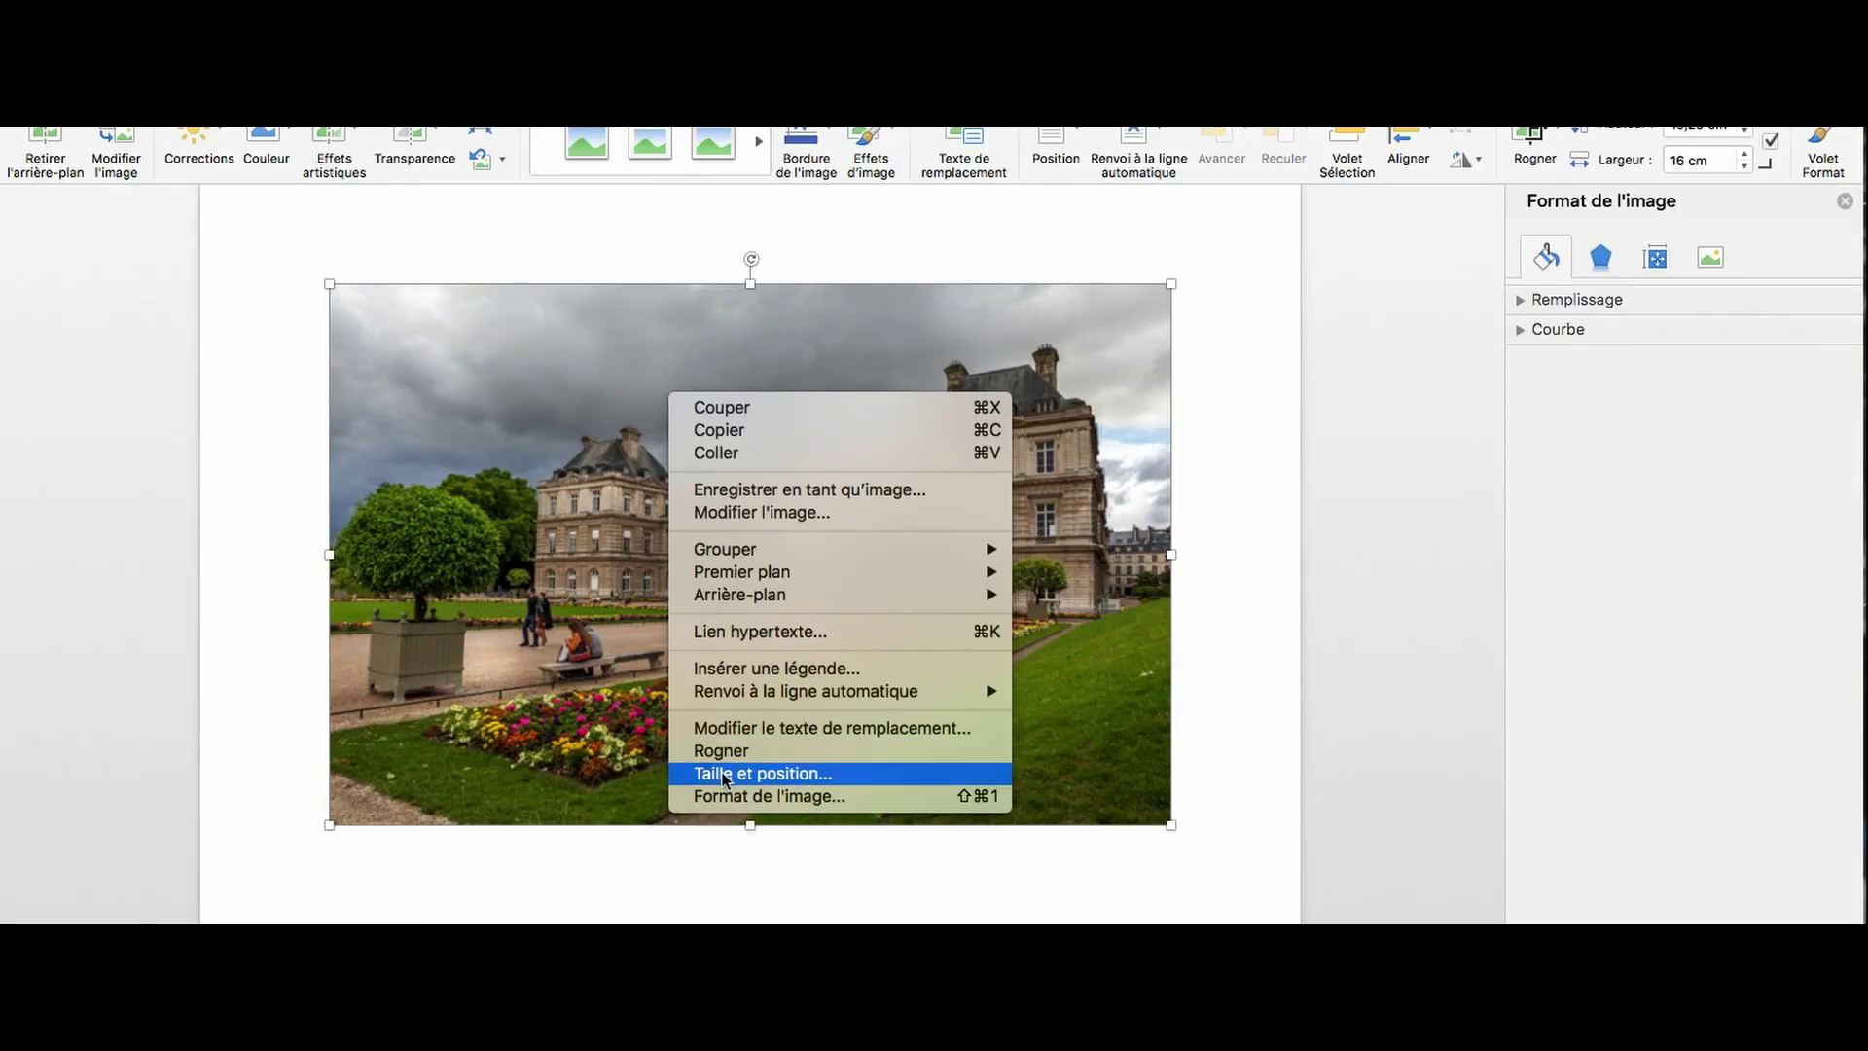
{"action": "left_click", "coordinate": [723, 774]}
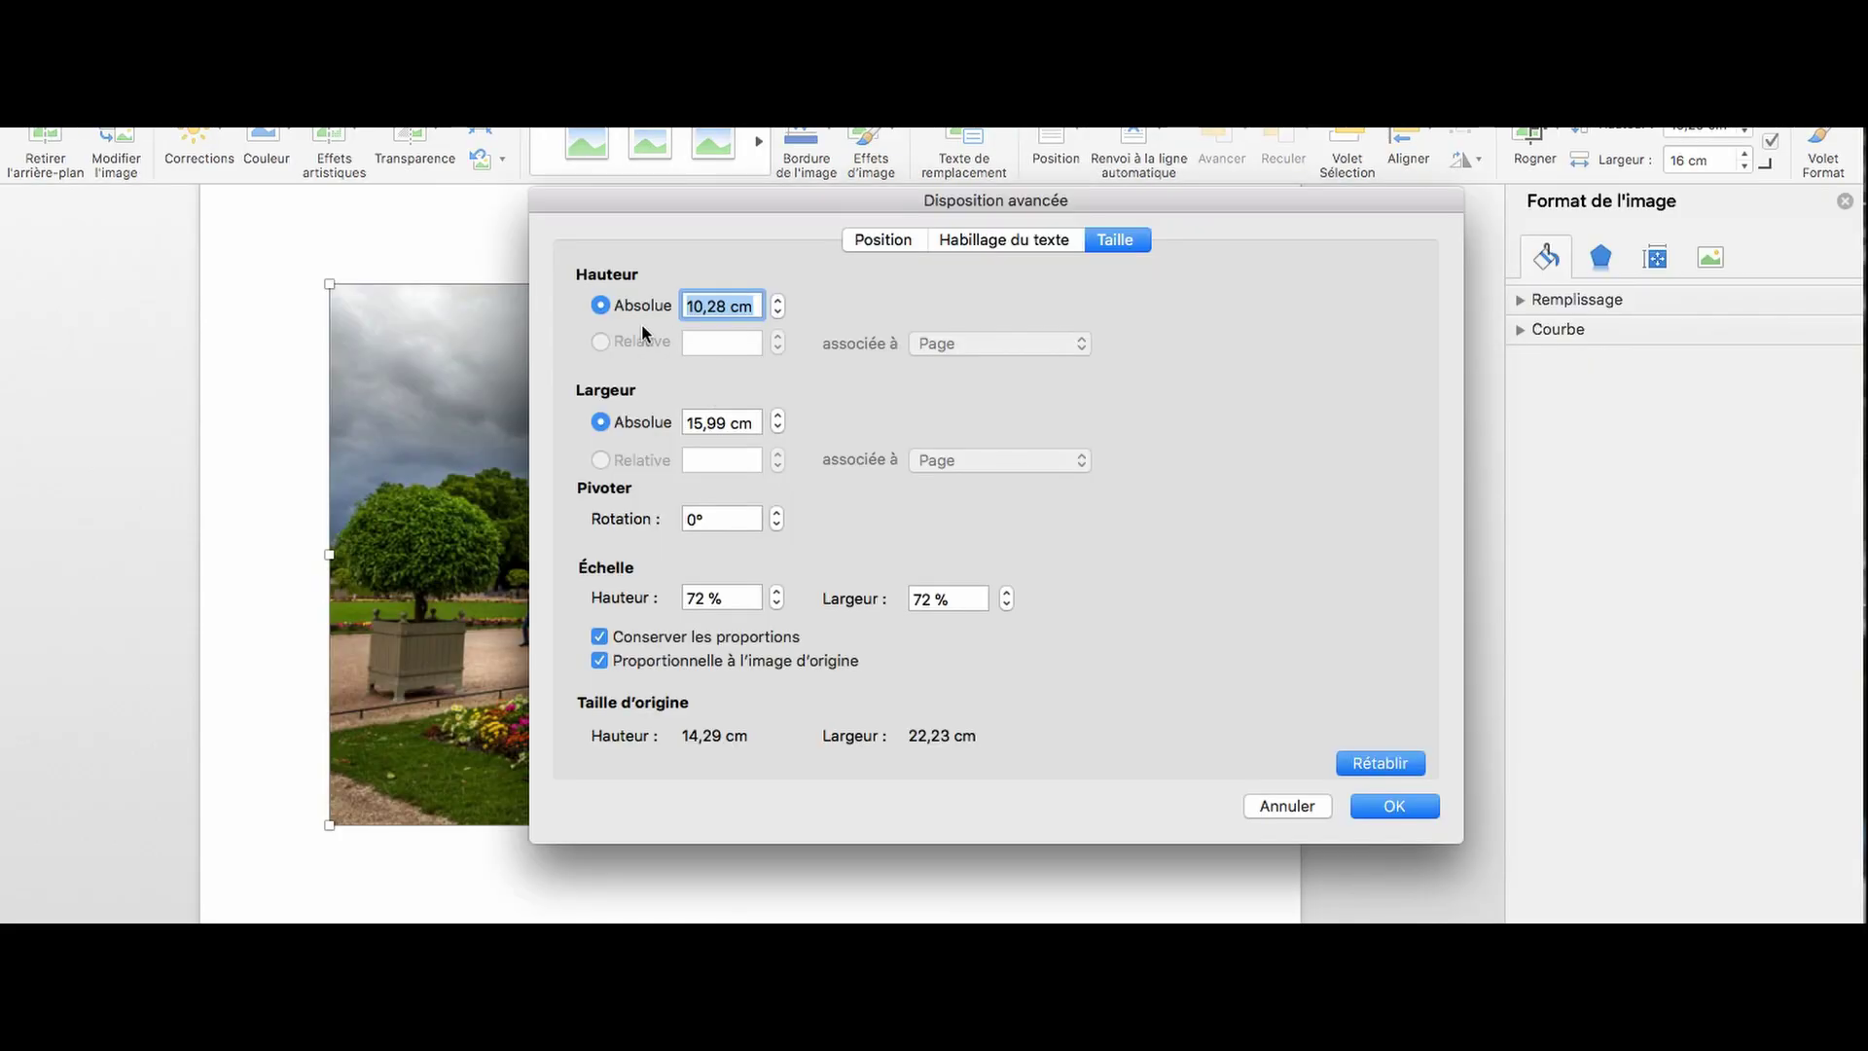
{"action": "left_click", "coordinate": [954, 244]}
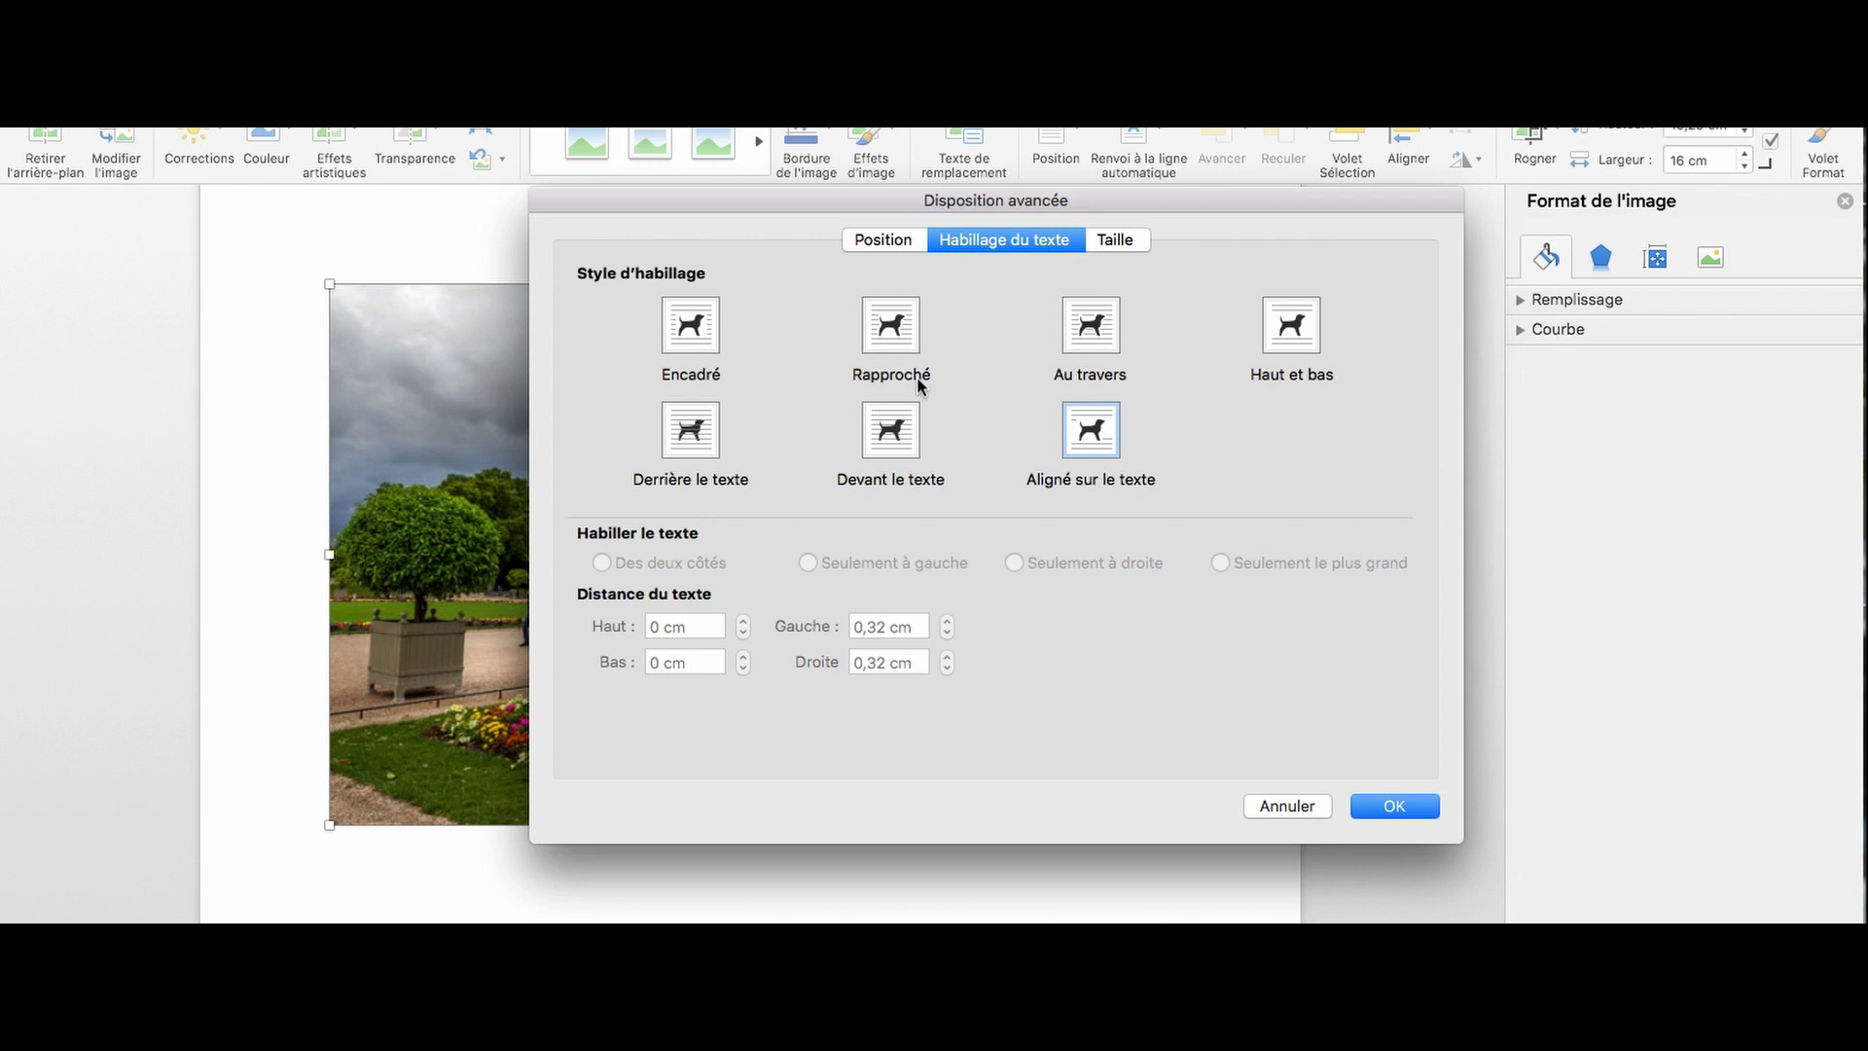
{"action": "left_click", "coordinate": [889, 443]}
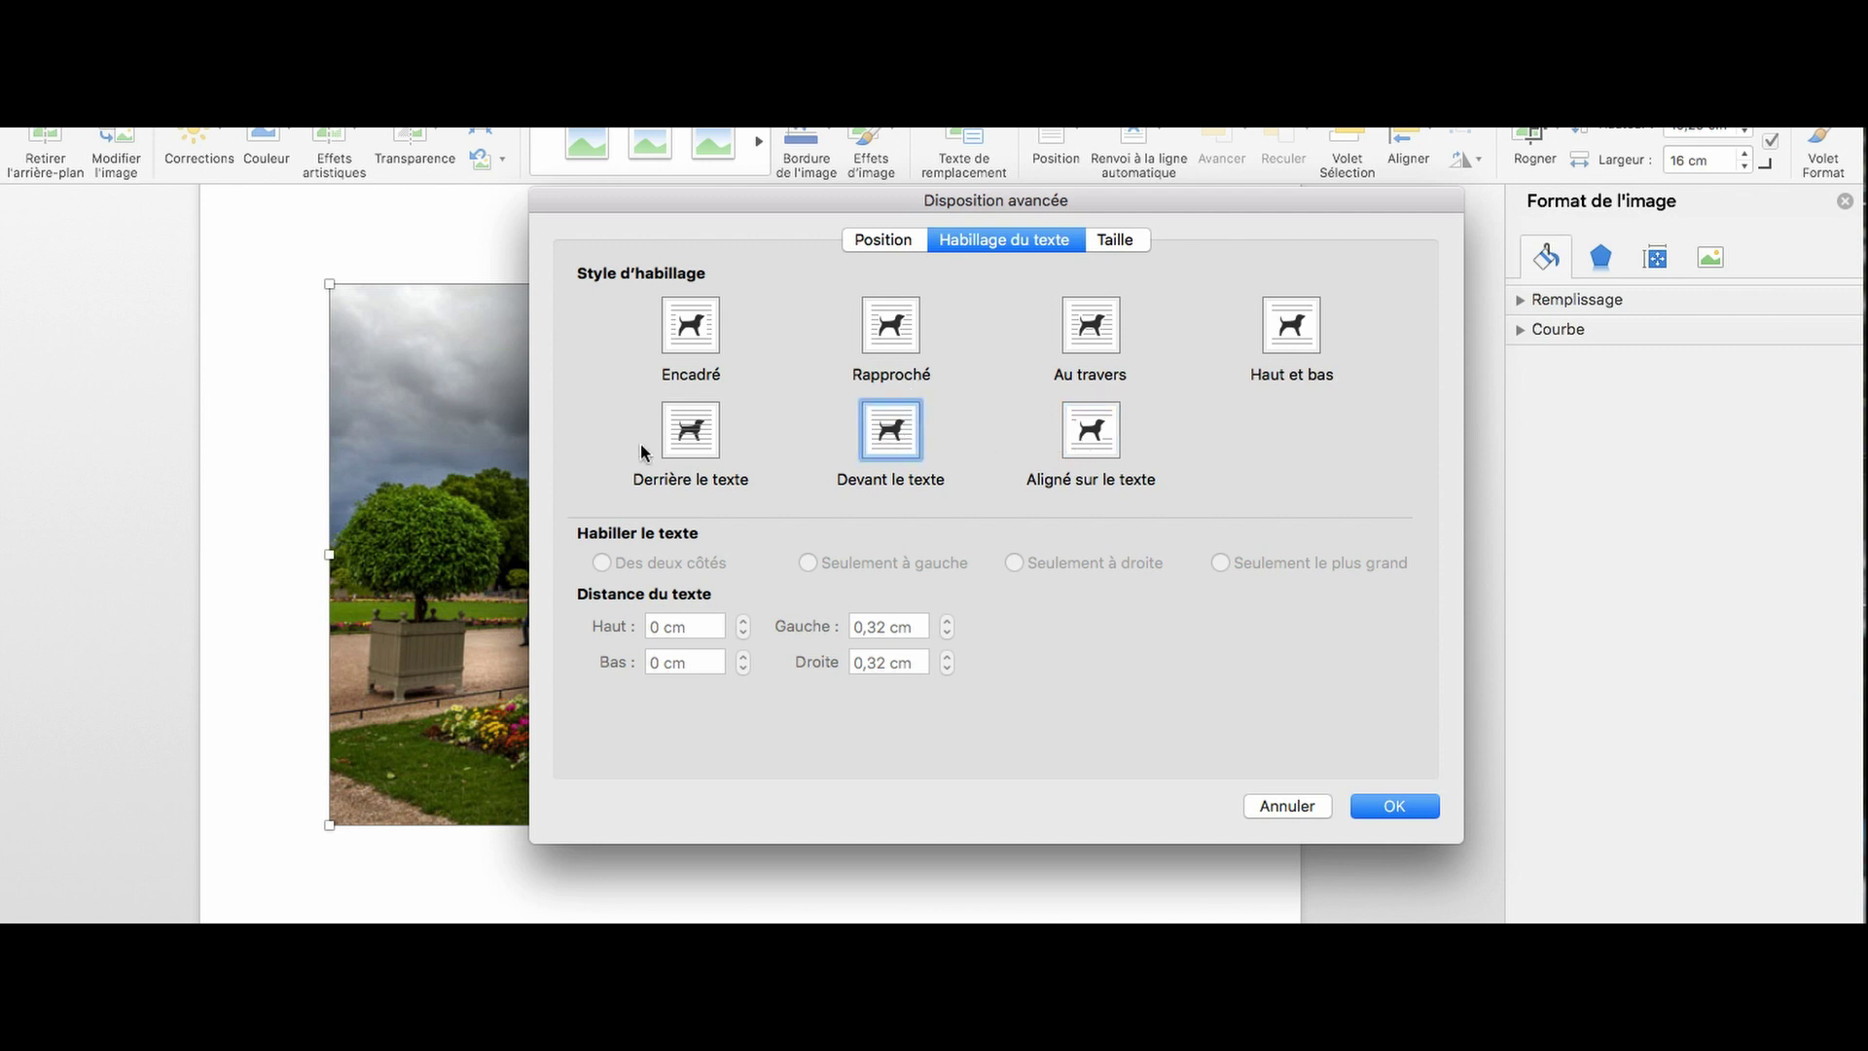
{"action": "left_click", "coordinate": [1411, 816]}
Reposition the palace photo on the page and shrink it proportionally to about 7,98 cm wide
{"action": "left_click_drag", "start_coordinate": [828, 545], "coordinate": [557, 773]}
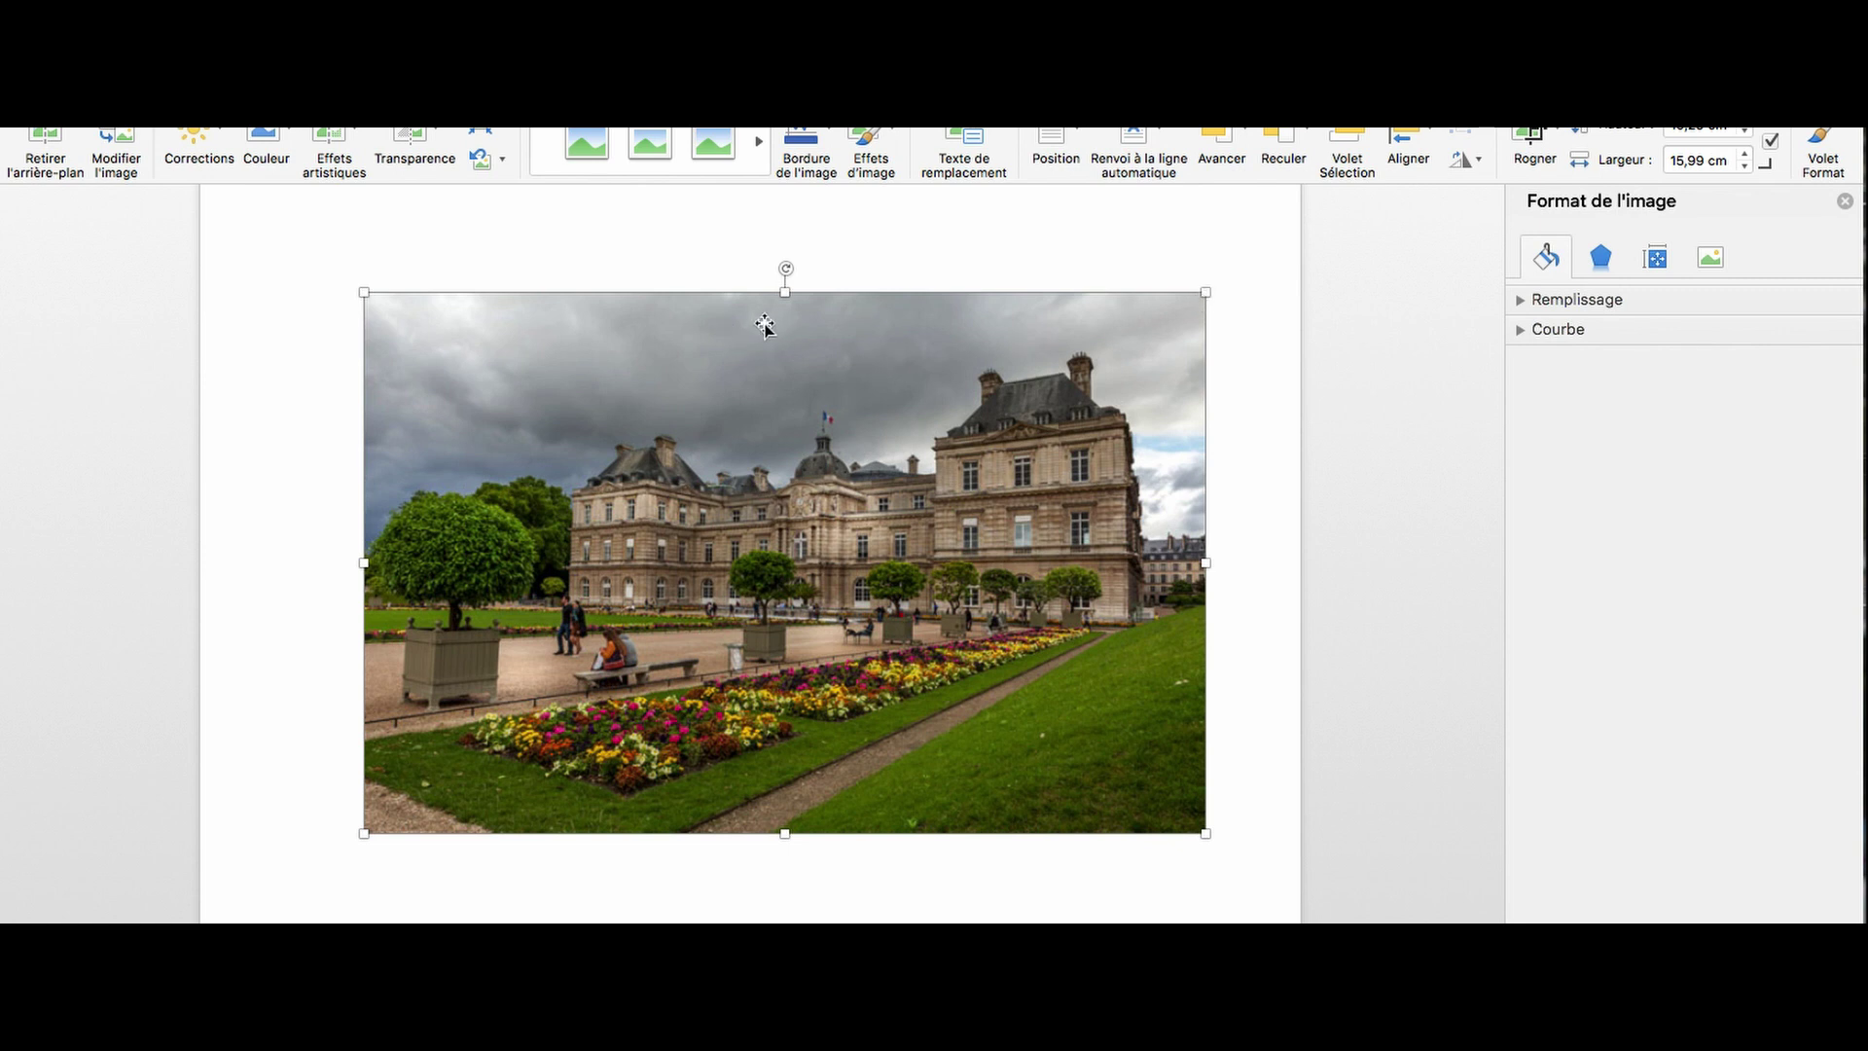
{"action": "key", "text": "Escape"}
{"action": "left_click", "coordinate": [1167, 328]}
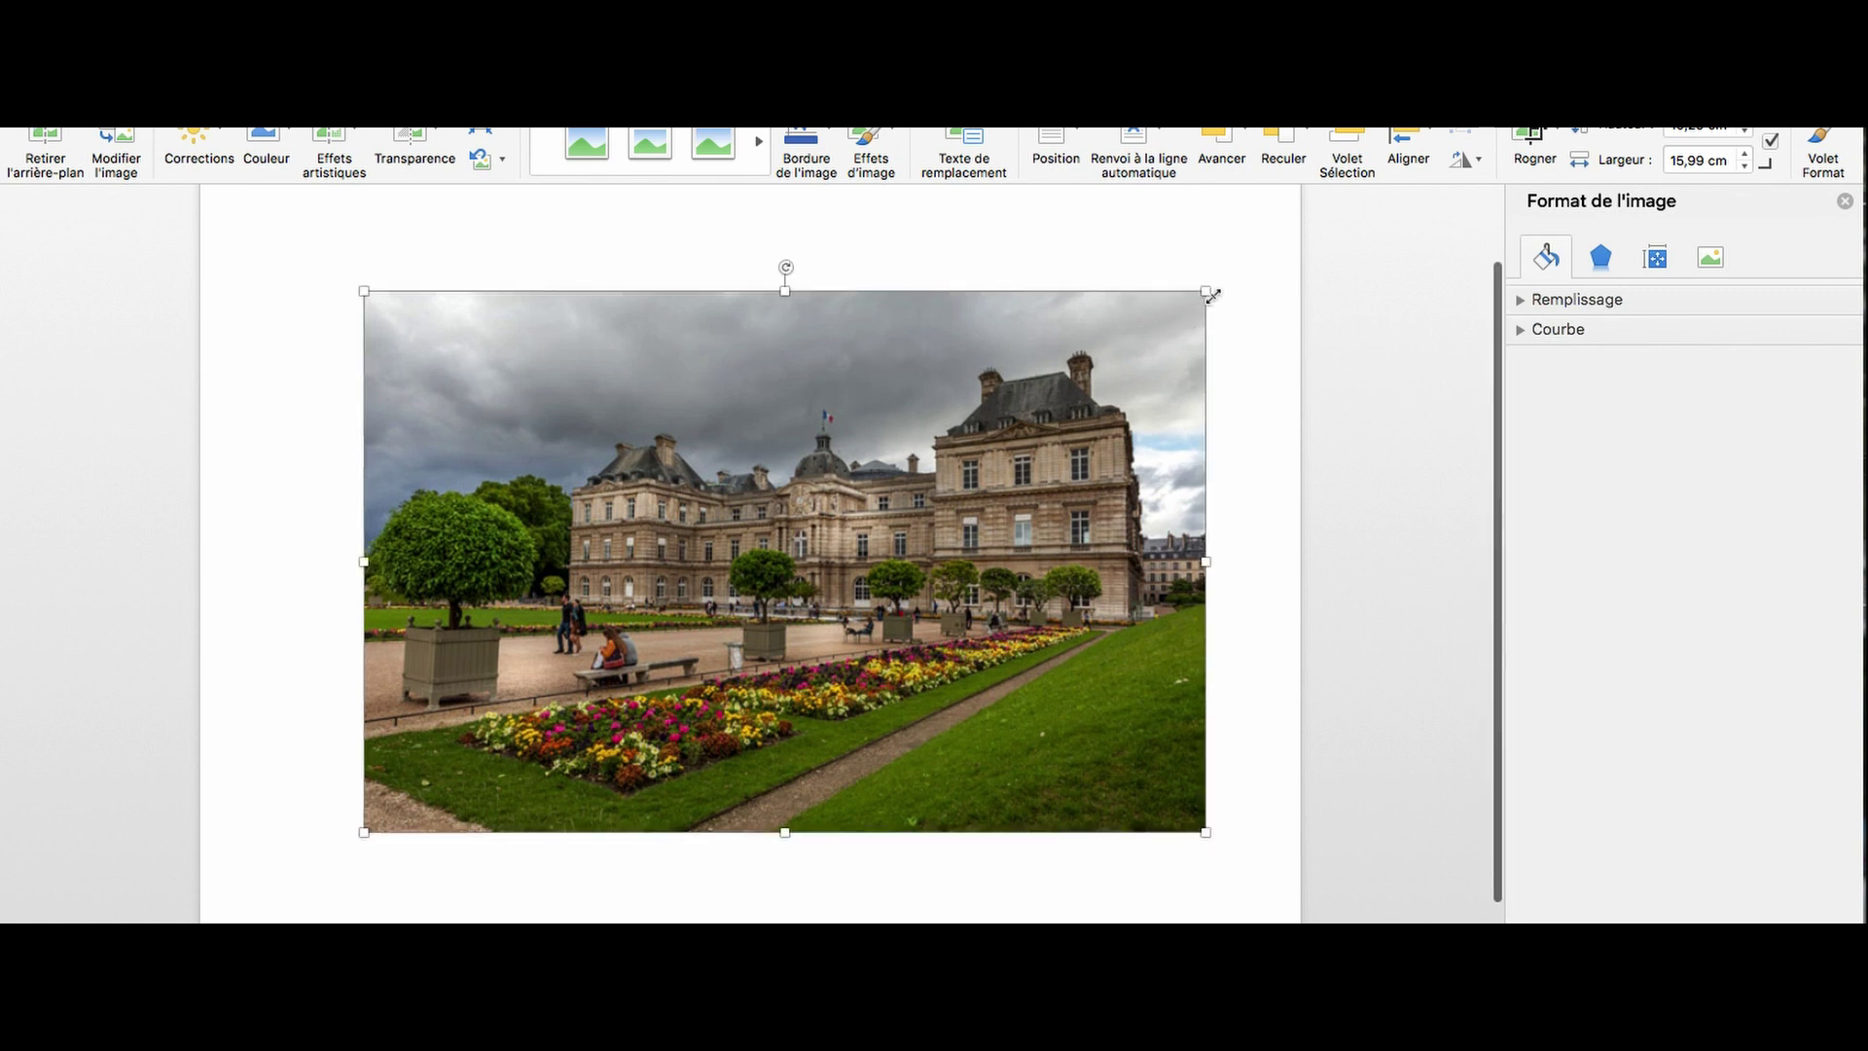
{"action": "left_click_drag", "start_coordinate": [1210, 292], "coordinate": [550, 555]}
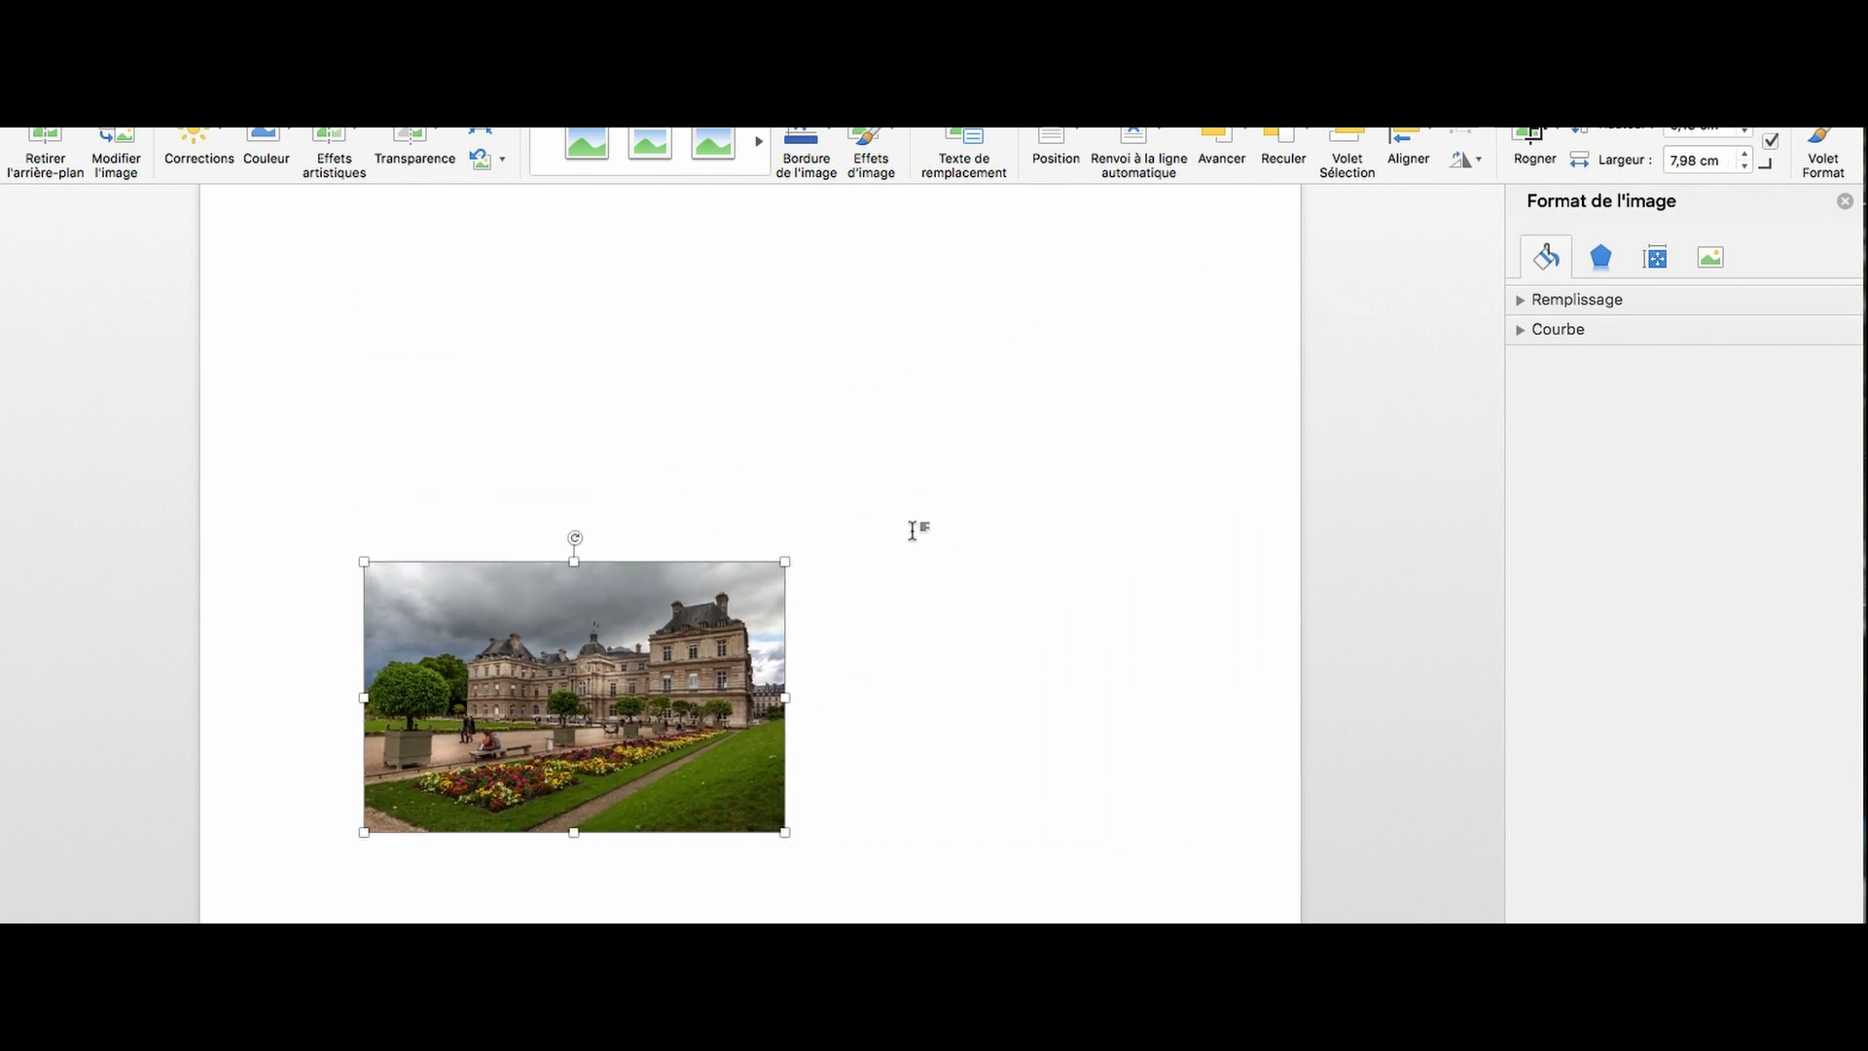
{"action": "left_click_drag", "start_coordinate": [597, 644], "coordinate": [820, 476]}
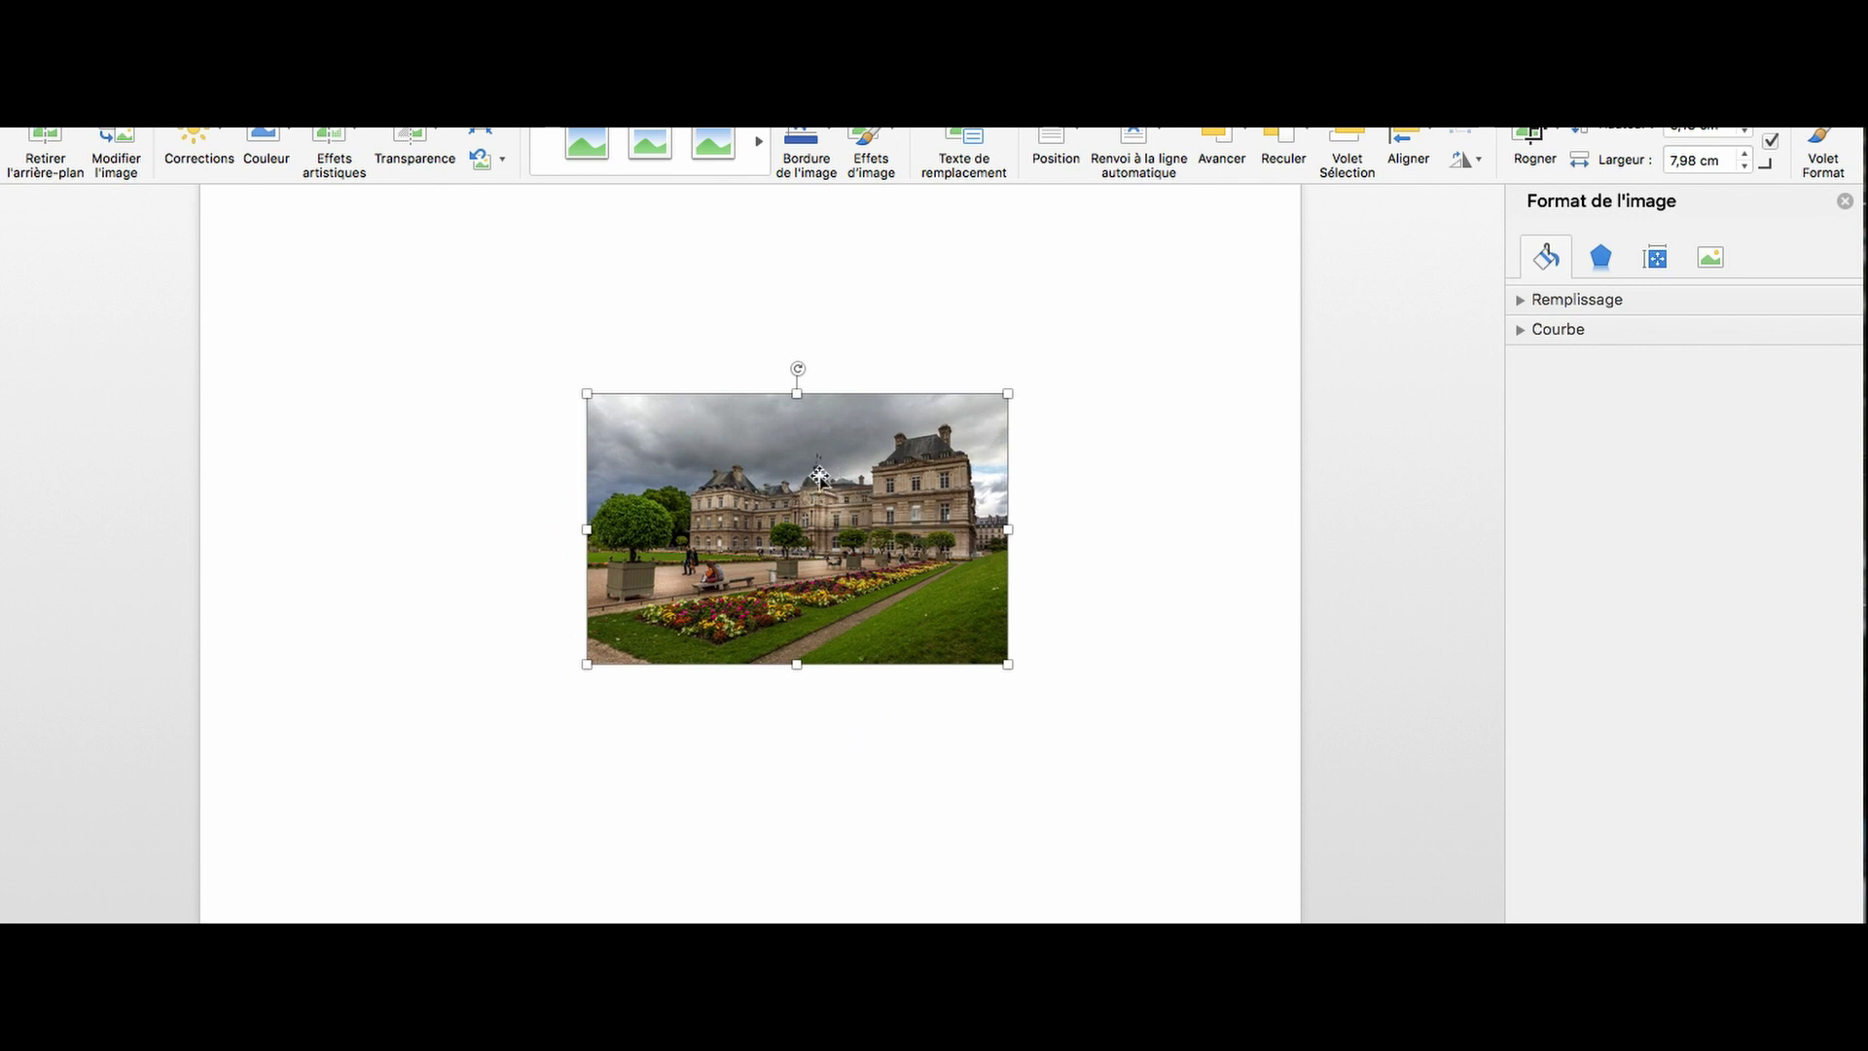
Try distorting the palace photo by narrowing it to about 4,54 cm and reducing its height alone, and undo both changes
{"action": "left_click_drag", "start_coordinate": [1008, 530], "coordinate": [828, 526]}
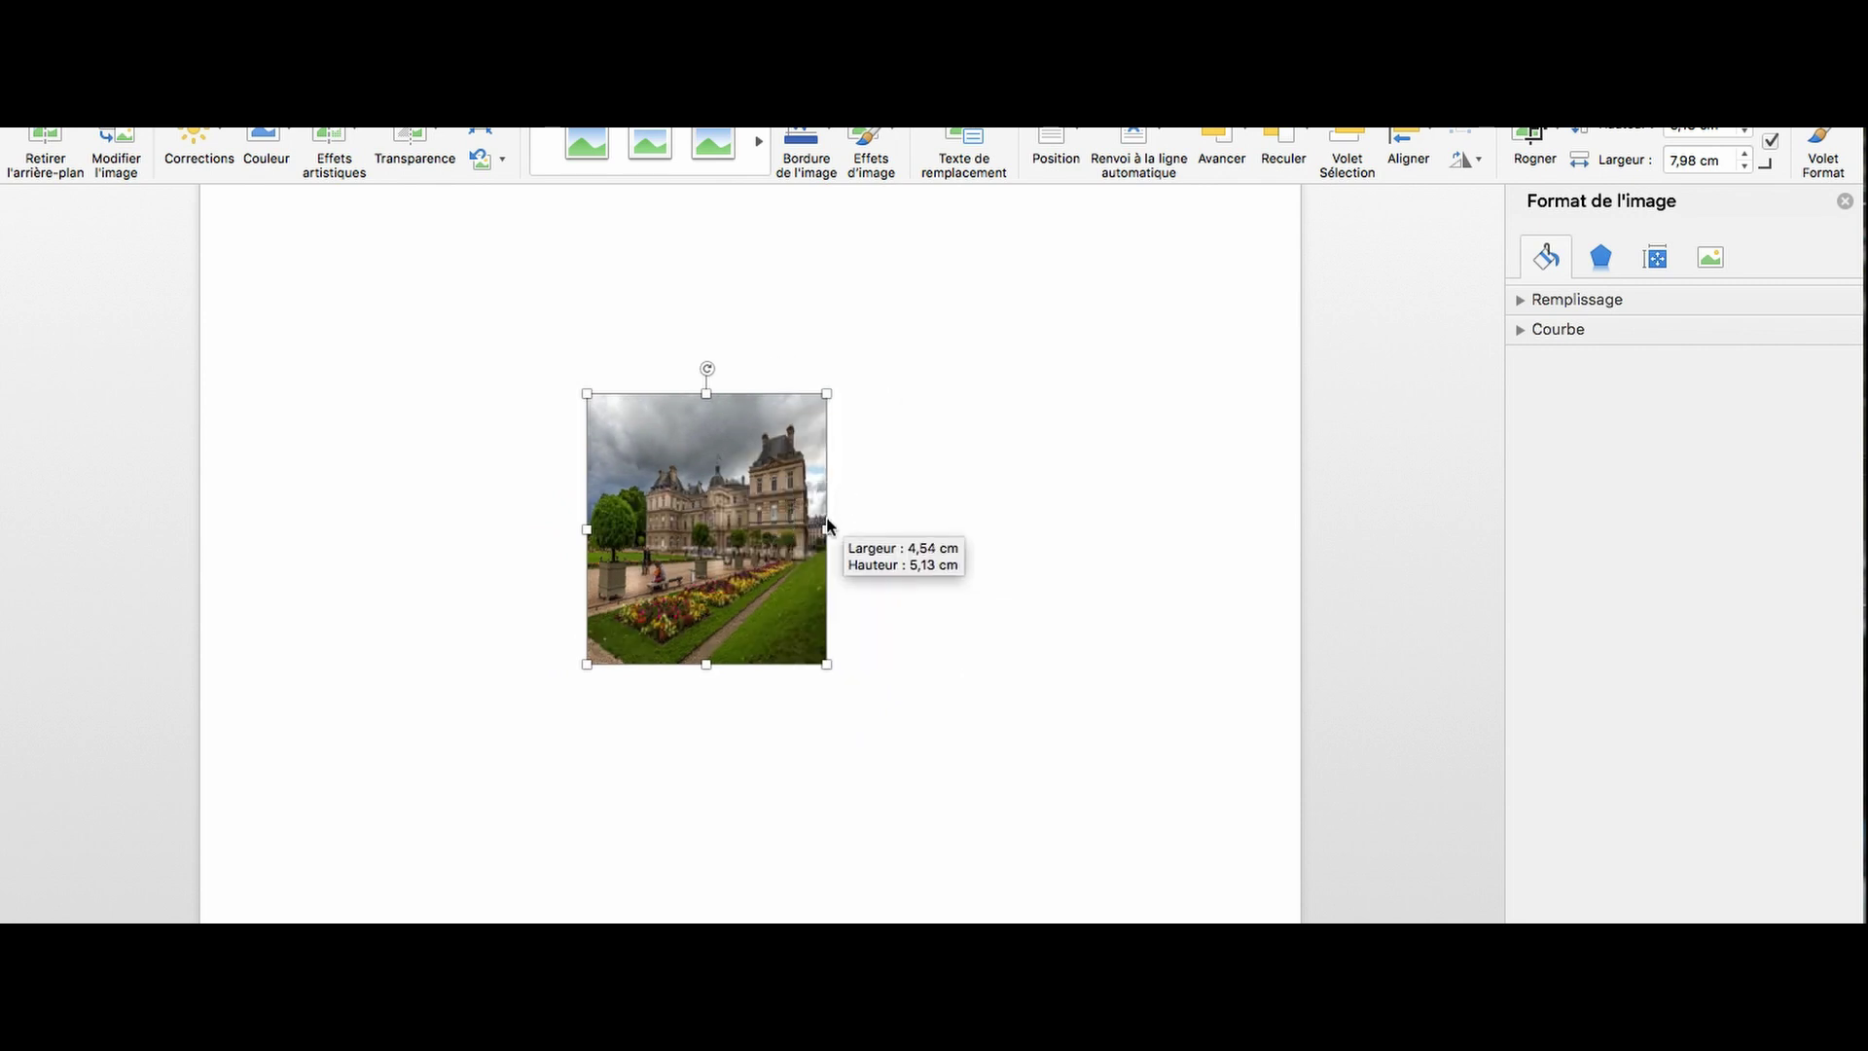
{"action": "left_click_drag", "start_coordinate": [708, 394], "coordinate": [697, 496]}
{"action": "key", "text": "super+z"}
{"action": "key", "text": "super+z"}
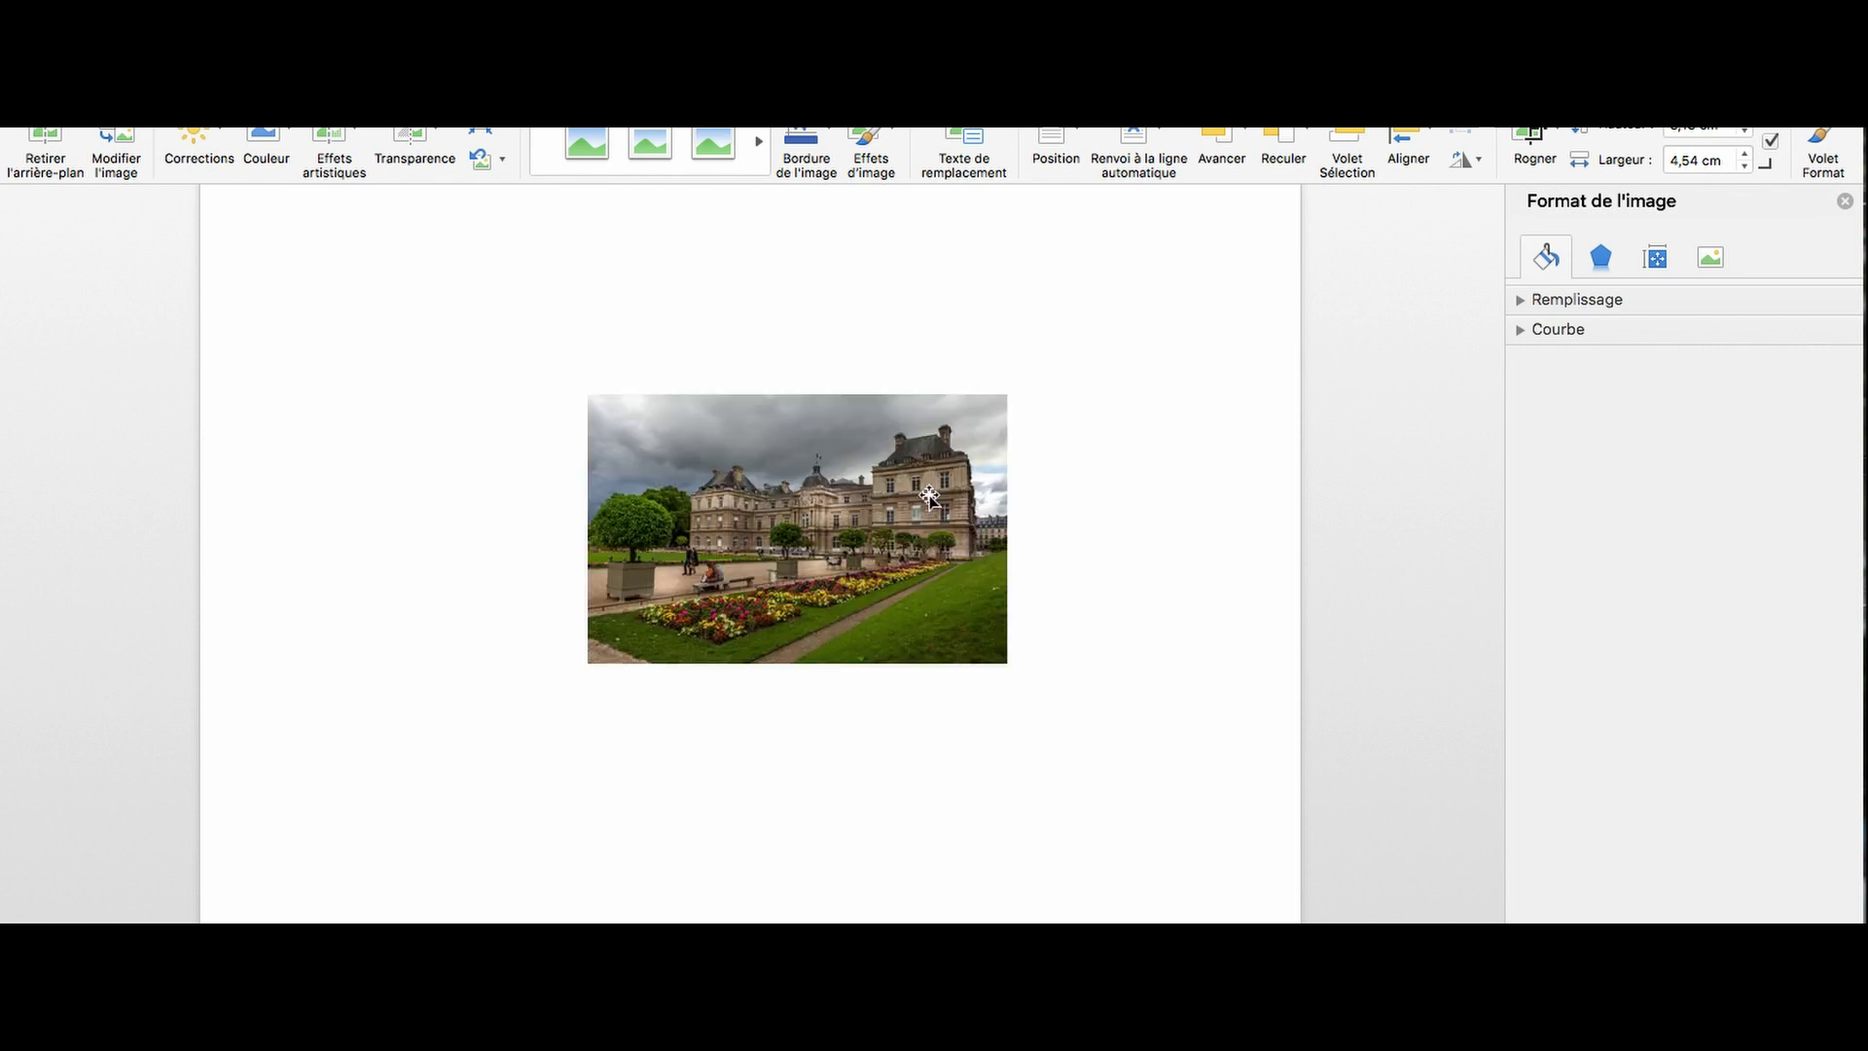
Enlarge the palace photo proportionally to about 13,26 cm wide and reposition it on the page
{"action": "left_click_drag", "start_coordinate": [1008, 664], "coordinate": [1065, 819]}
{"action": "mouse_move", "coordinate": [1109, 400]}
{"action": "left_mouse_down"}
{"action": "mouse_move", "coordinate": [871, 574]}
{"action": "mouse_move", "coordinate": [1093, 337]}
{"action": "mouse_move", "coordinate": [997, 429]}
{"action": "mouse_move", "coordinate": [1095, 409]}
{"action": "left_mouse_up"}
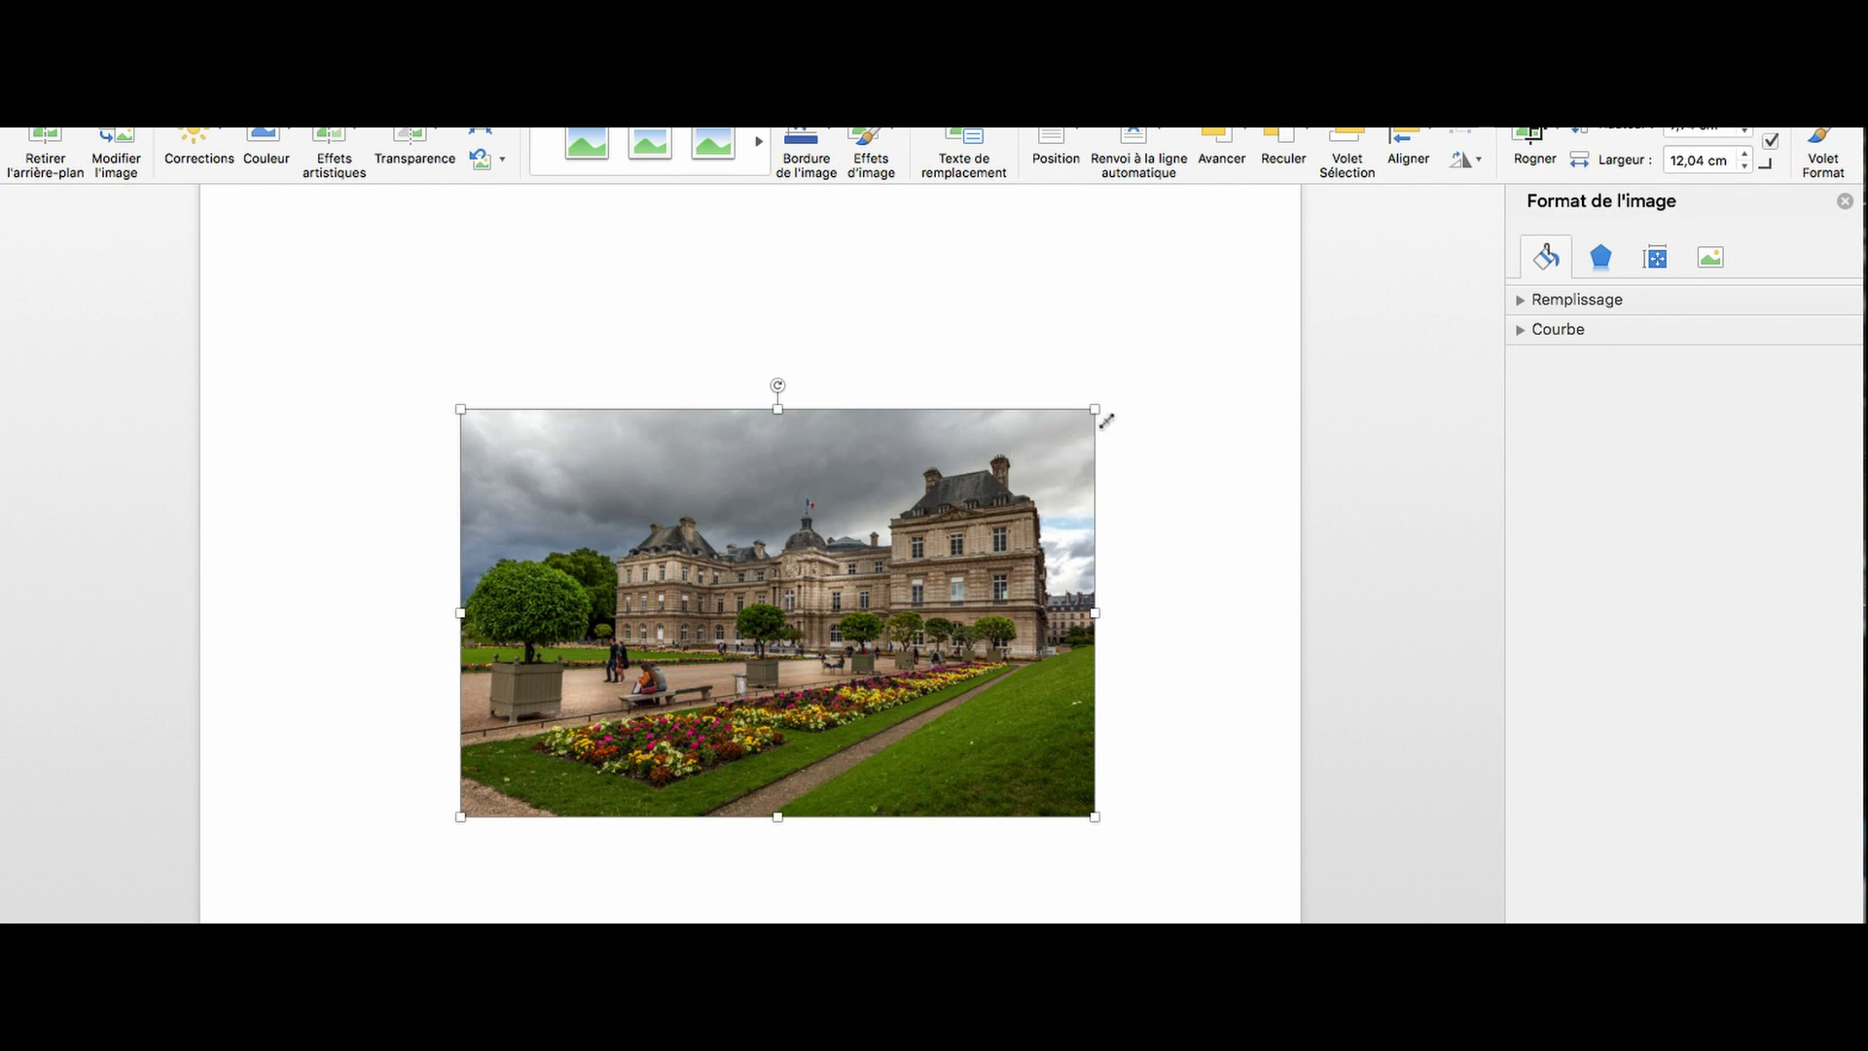
{"action": "left_click_drag", "start_coordinate": [1102, 417], "coordinate": [1262, 301]}
{"action": "left_click_drag", "start_coordinate": [1068, 478], "coordinate": [974, 543]}
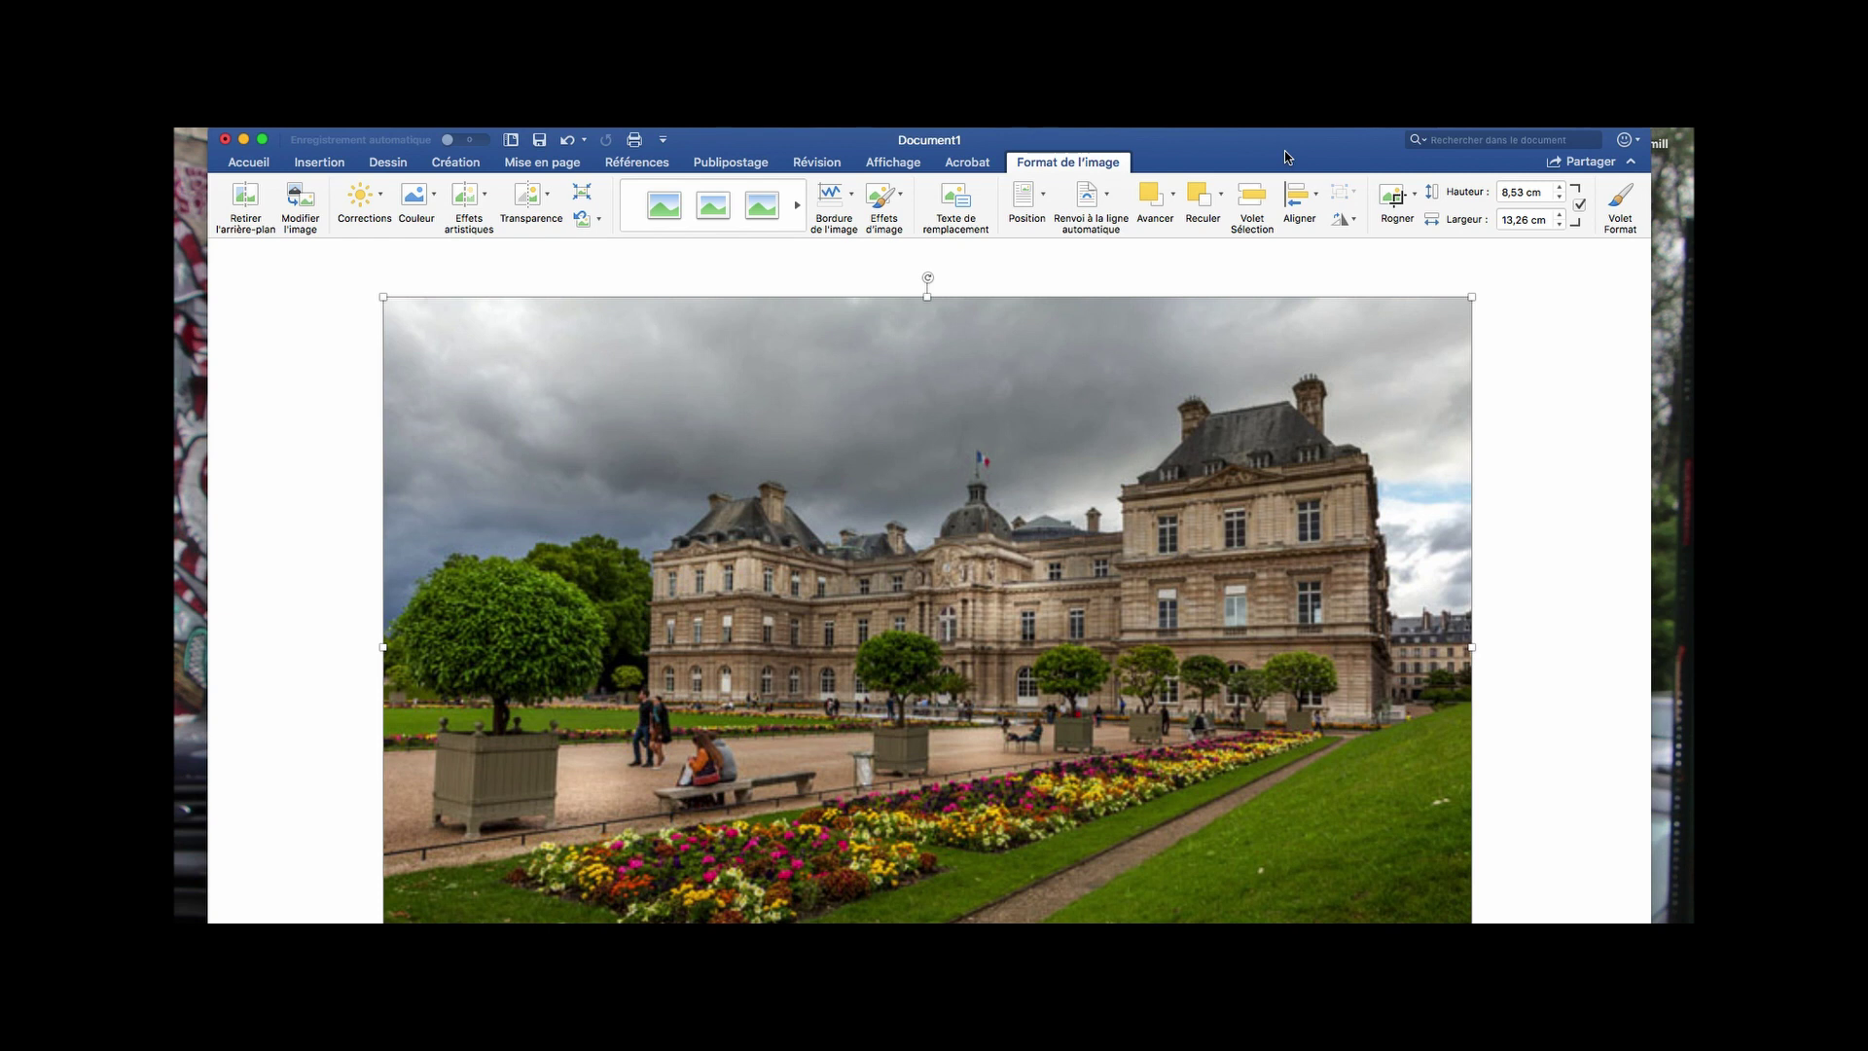
Replace the palace photo with the Jardins-du-Luxembourg-statue-bassin JPEG from the images folder
{"action": "left_click", "coordinate": [1601, 388]}
{"action": "left_click", "coordinate": [1416, 404]}
{"action": "left_click", "coordinate": [292, 226]}
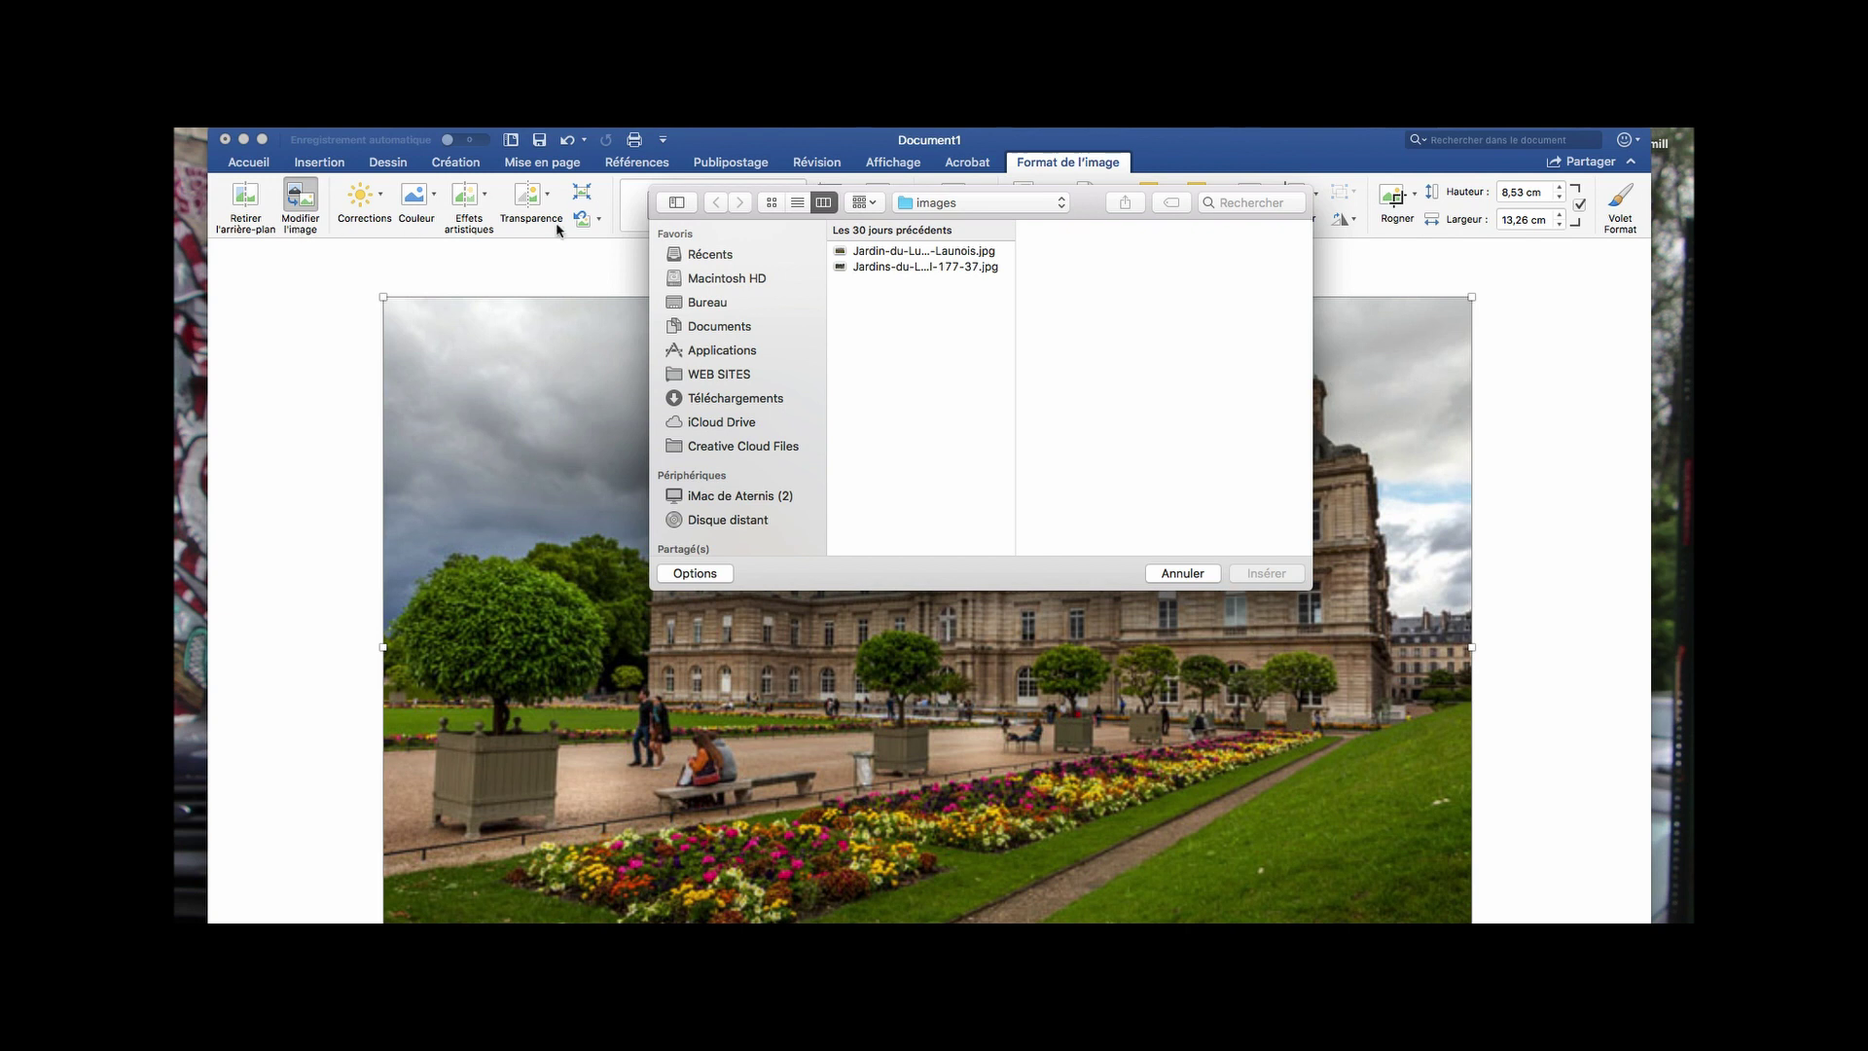
{"action": "left_click", "coordinate": [986, 268]}
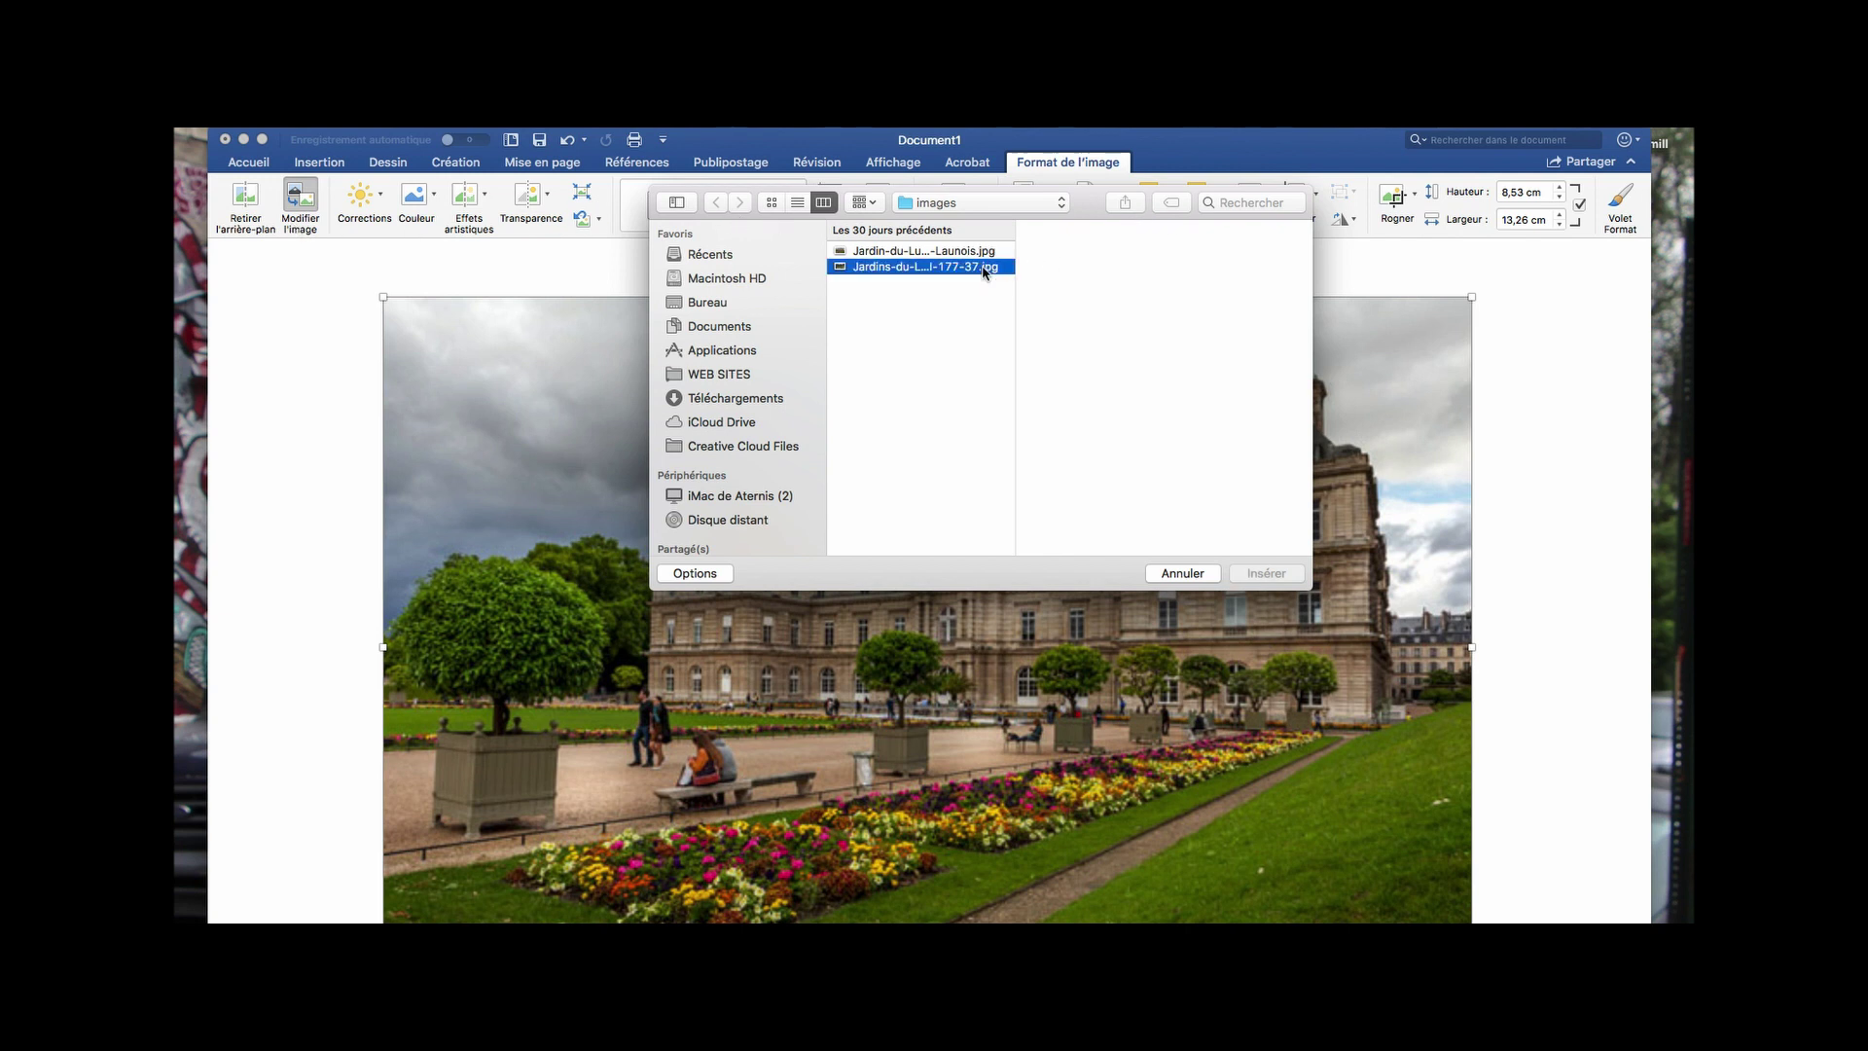
{"action": "left_click", "coordinate": [1269, 576]}
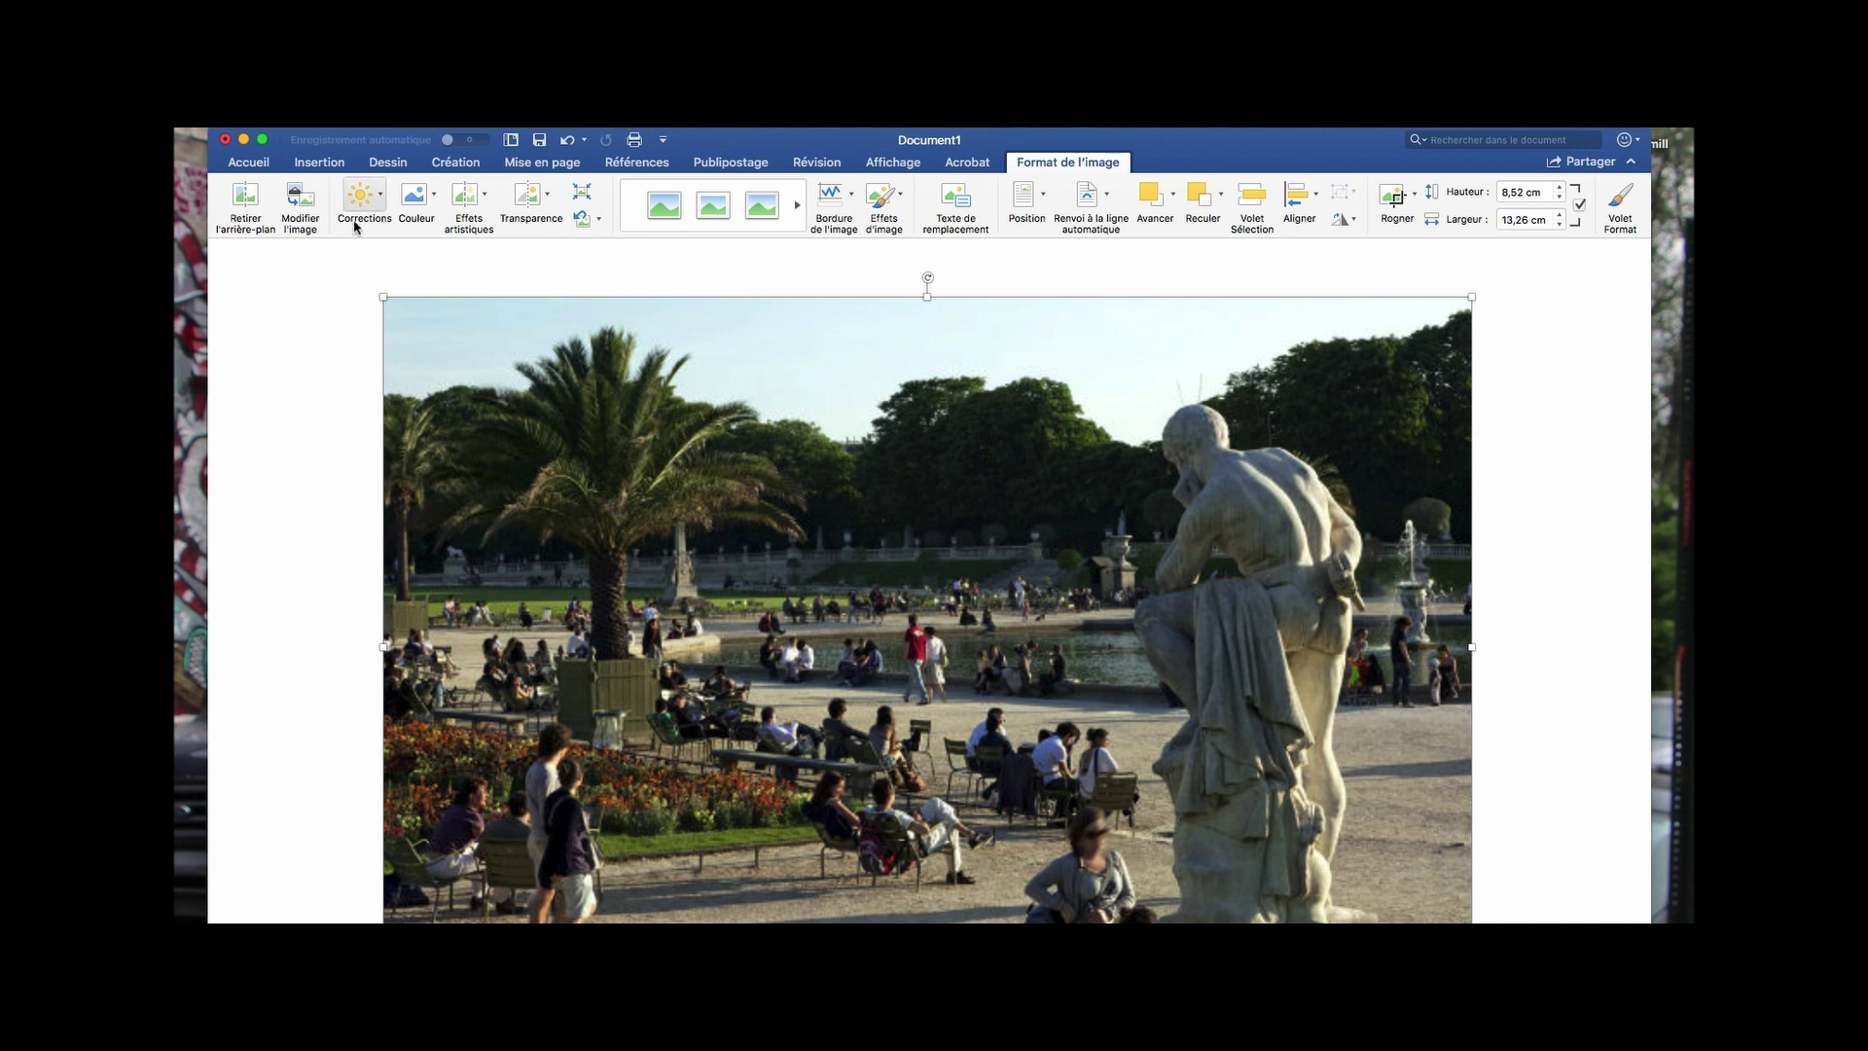
Try the light gold recolour variation on the statue photo, and undo it
{"action": "left_click", "coordinate": [434, 214]}
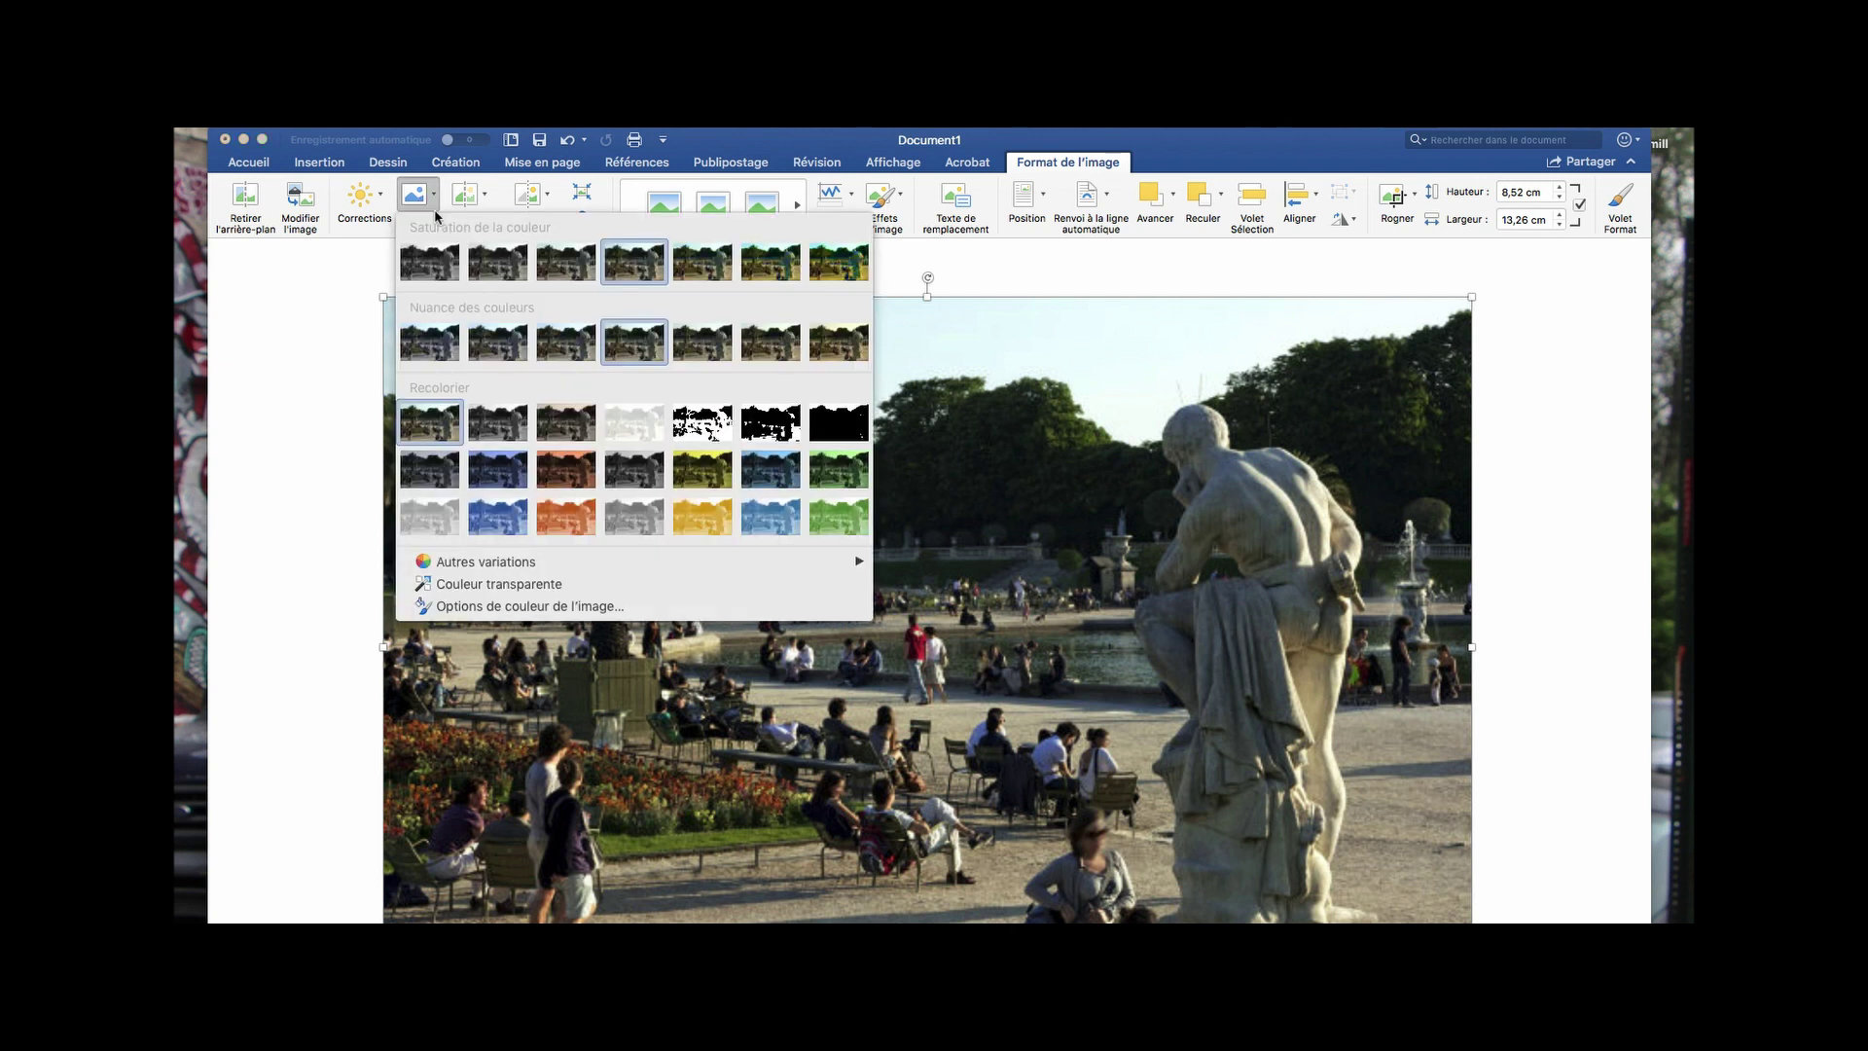
{"action": "left_click", "coordinate": [697, 513]}
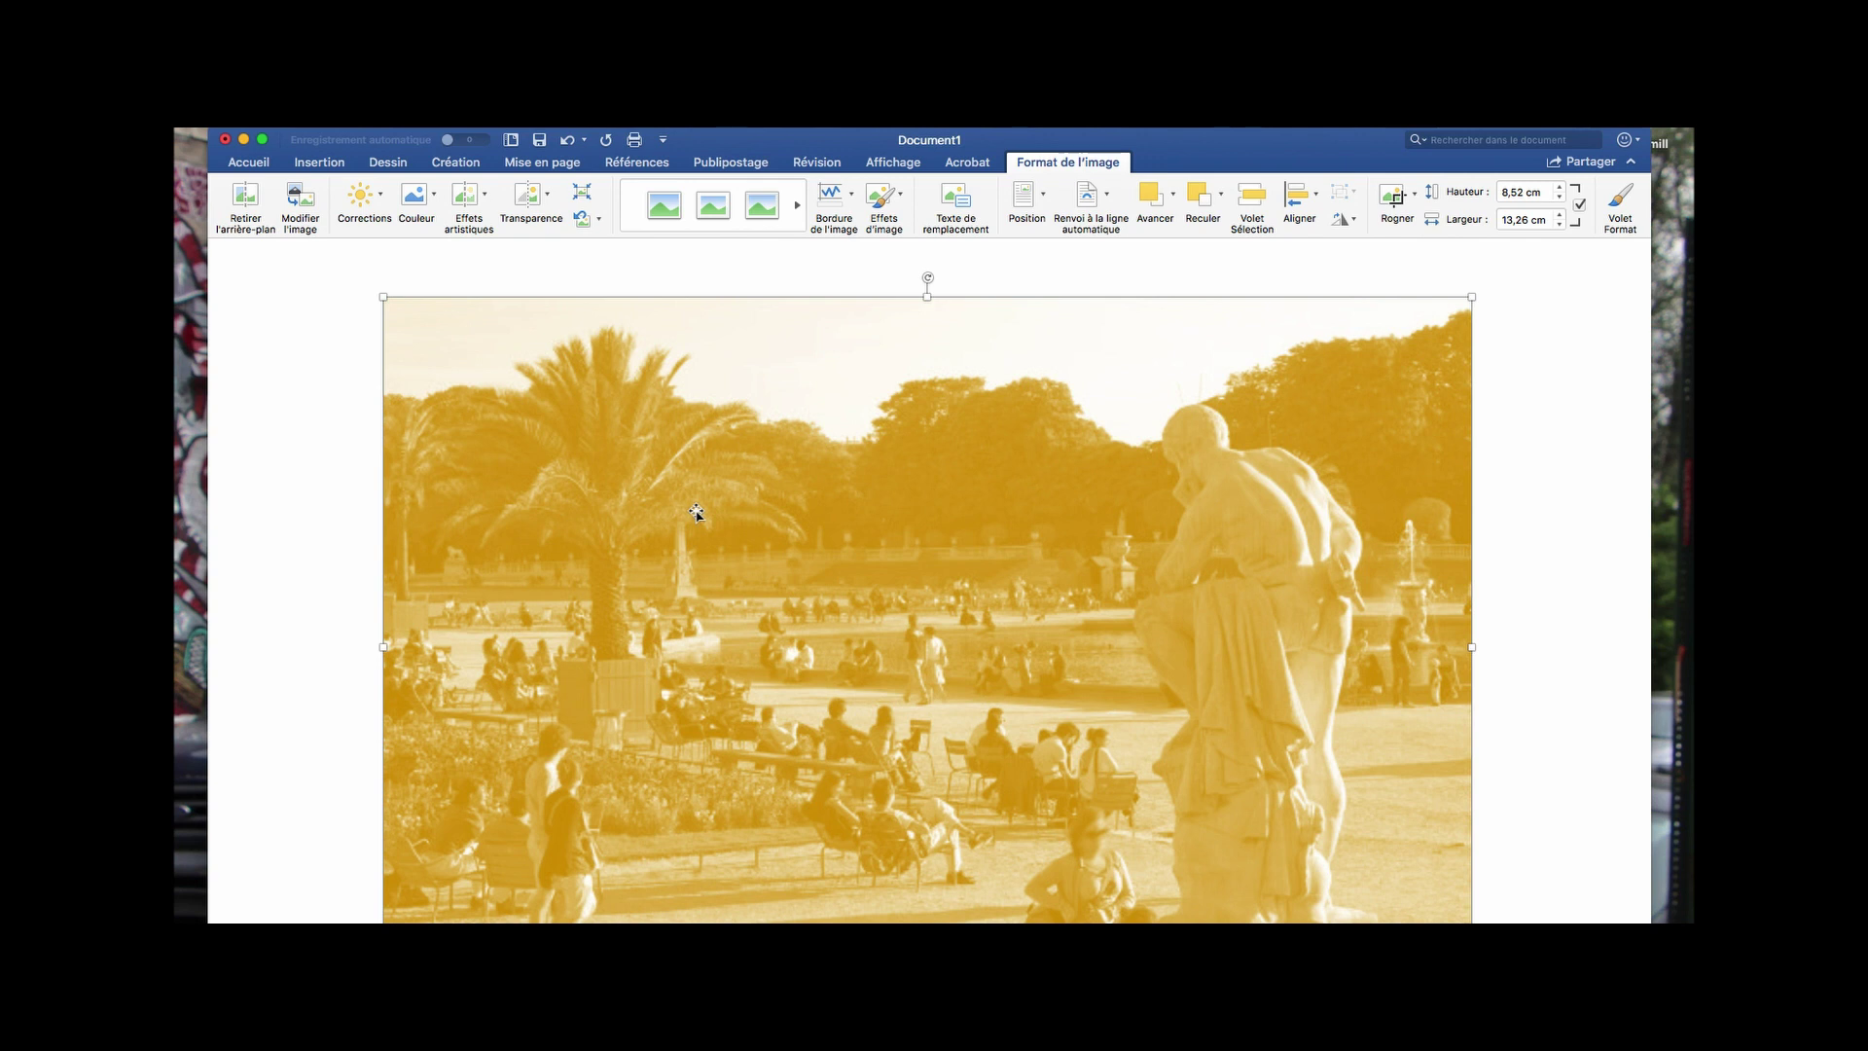
{"action": "left_click", "coordinate": [434, 200]}
{"action": "left_click", "coordinate": [434, 200]}
{"action": "key", "text": "super+z"}
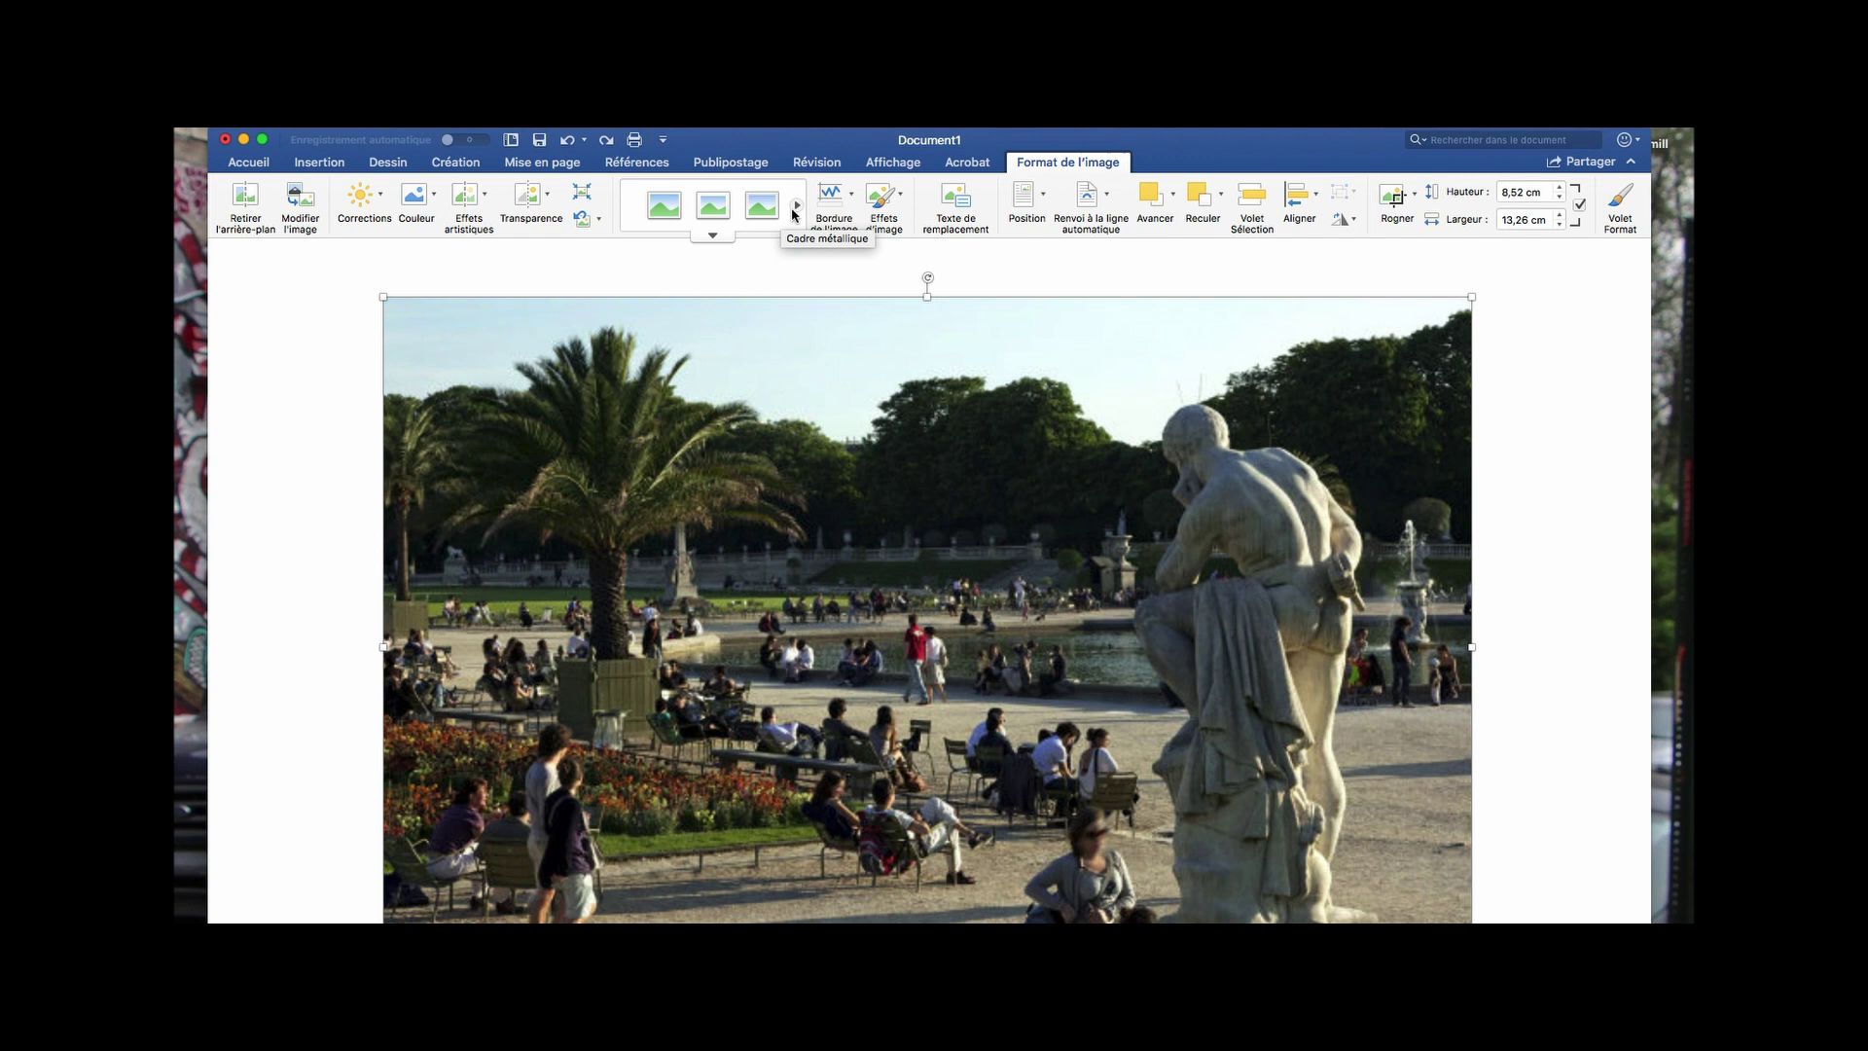
Examine the available picture styles for the statue photo without applying one, and deselect the photo
{"action": "left_click", "coordinate": [713, 235]}
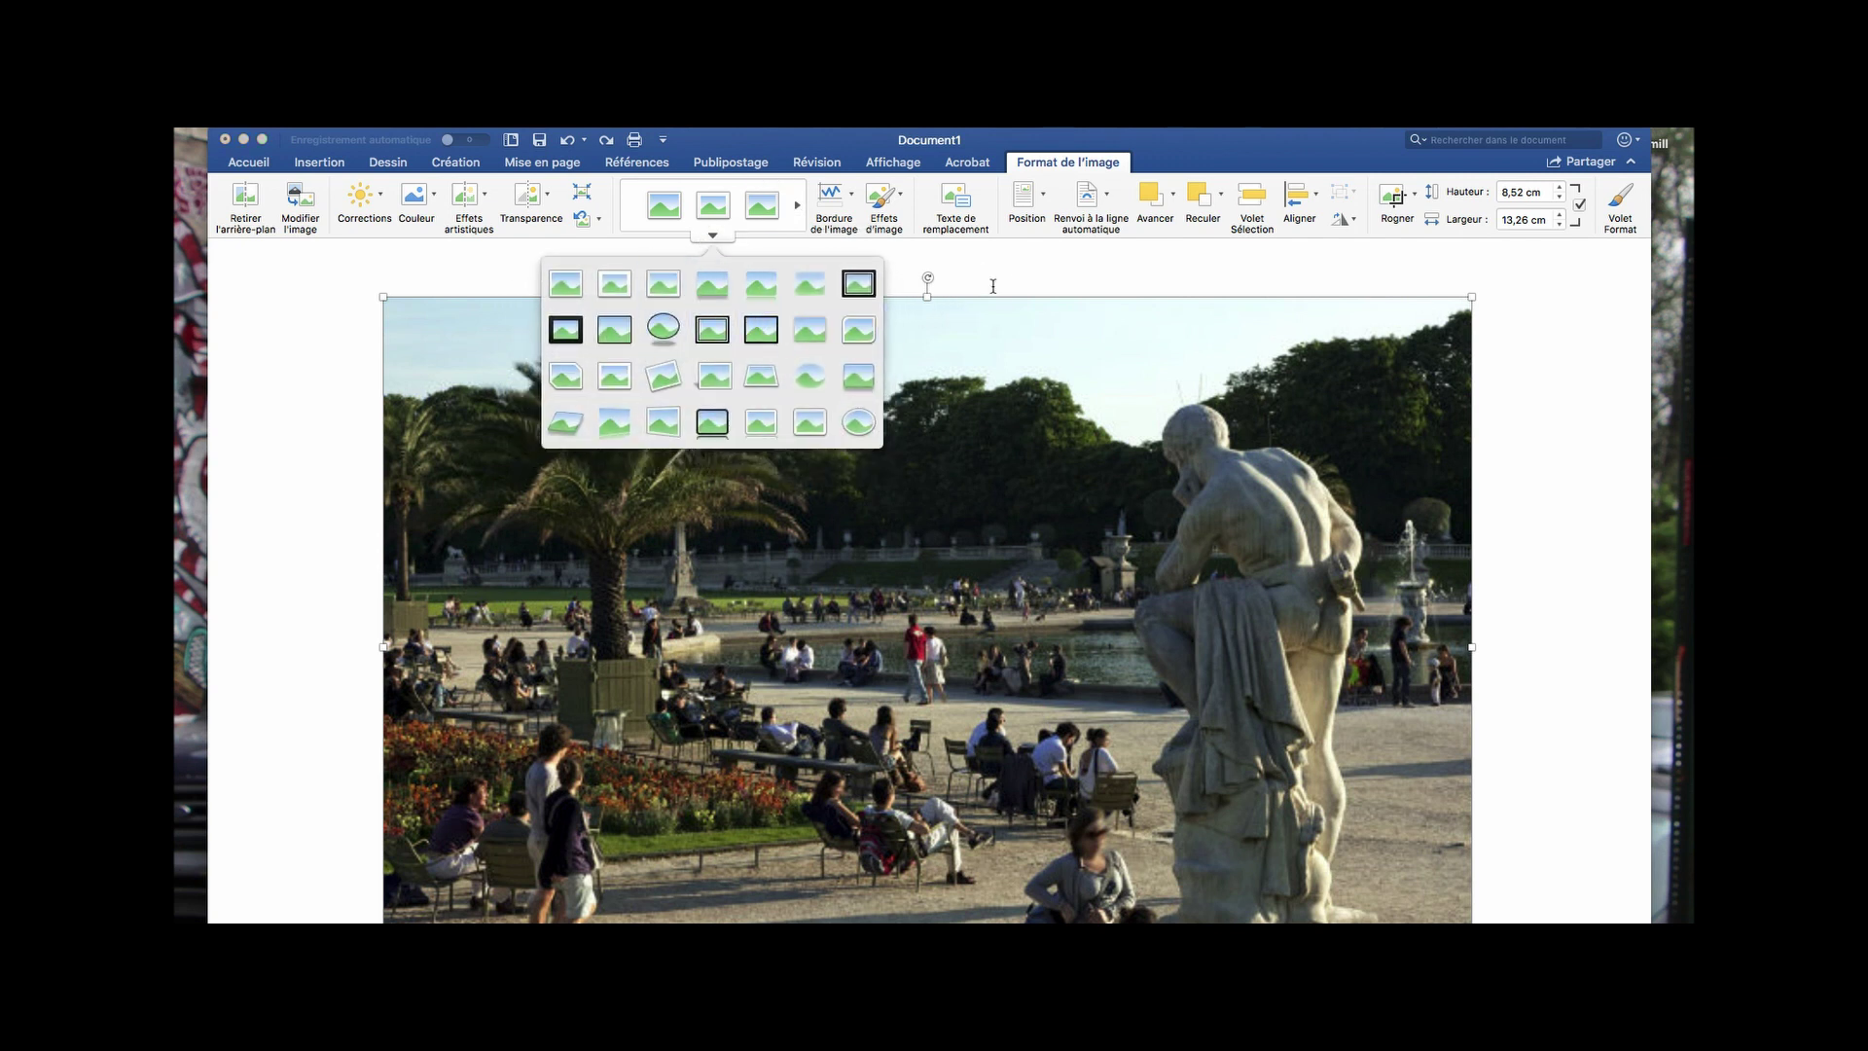
{"action": "left_click", "coordinate": [967, 319]}
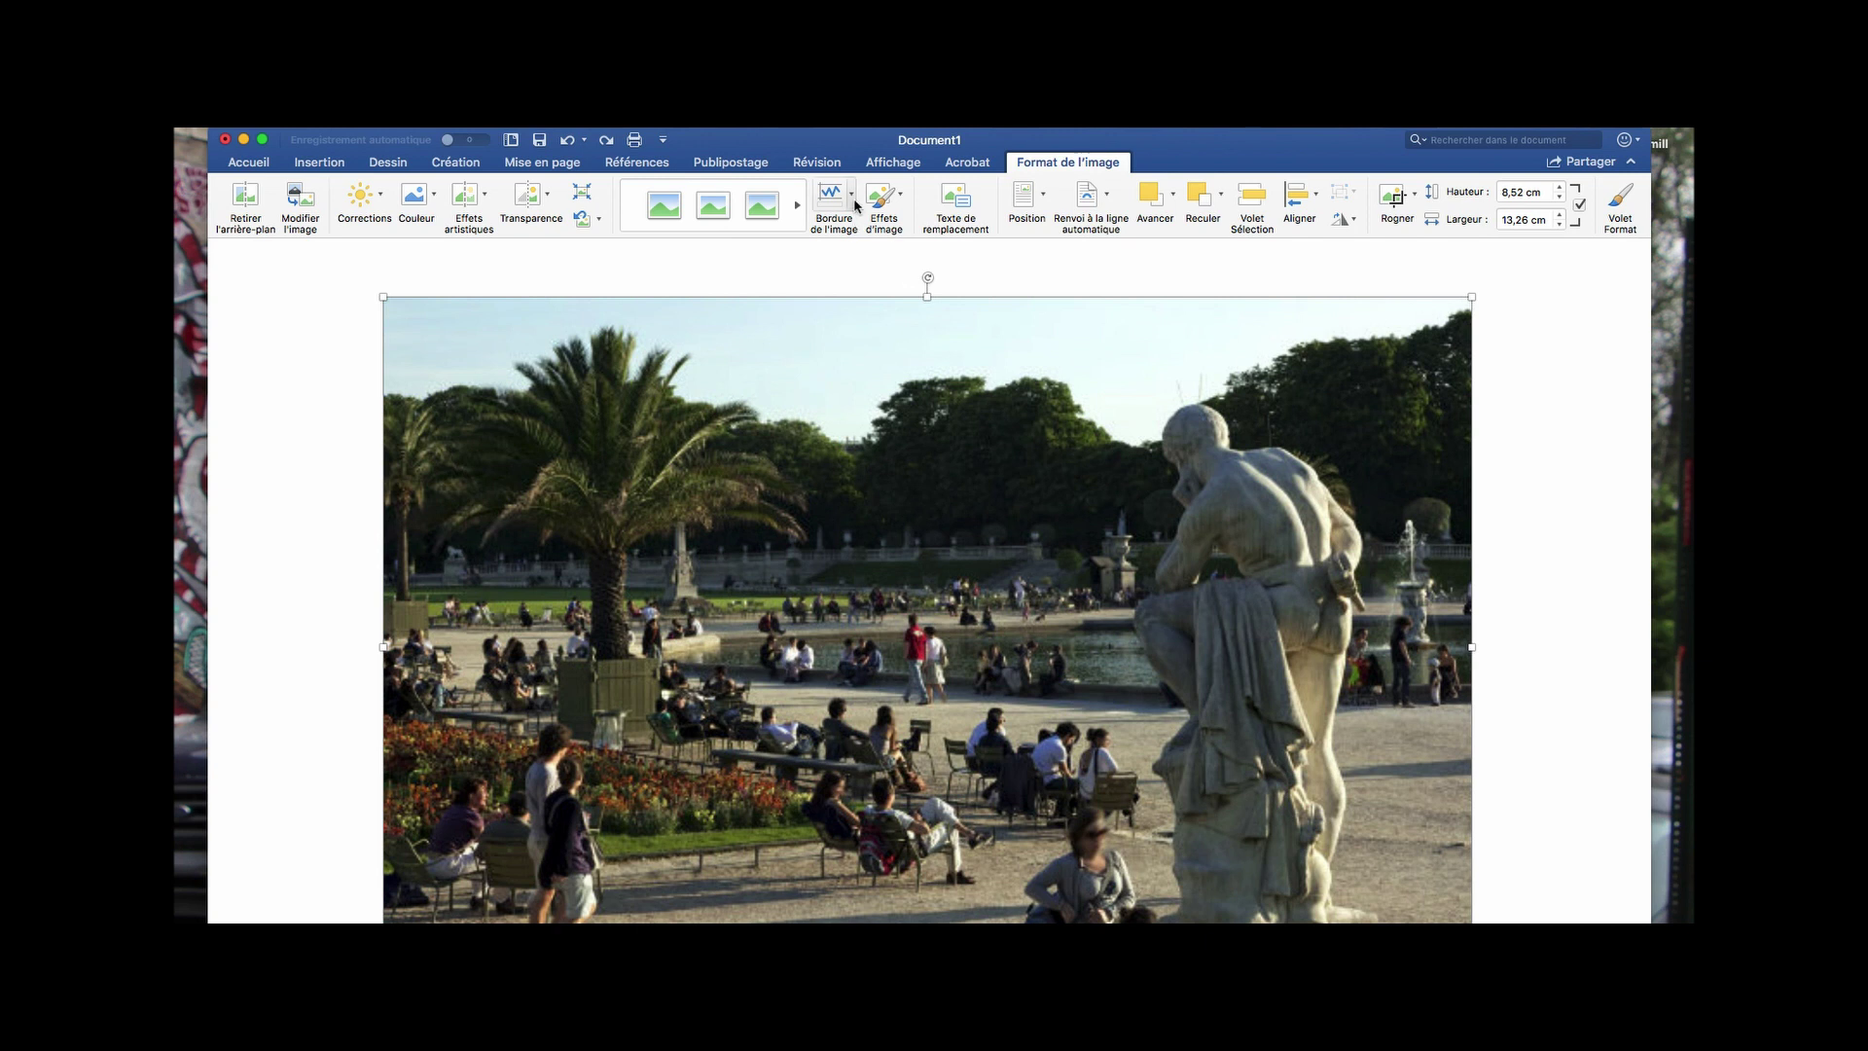
{"action": "left_click", "coordinate": [1526, 496]}
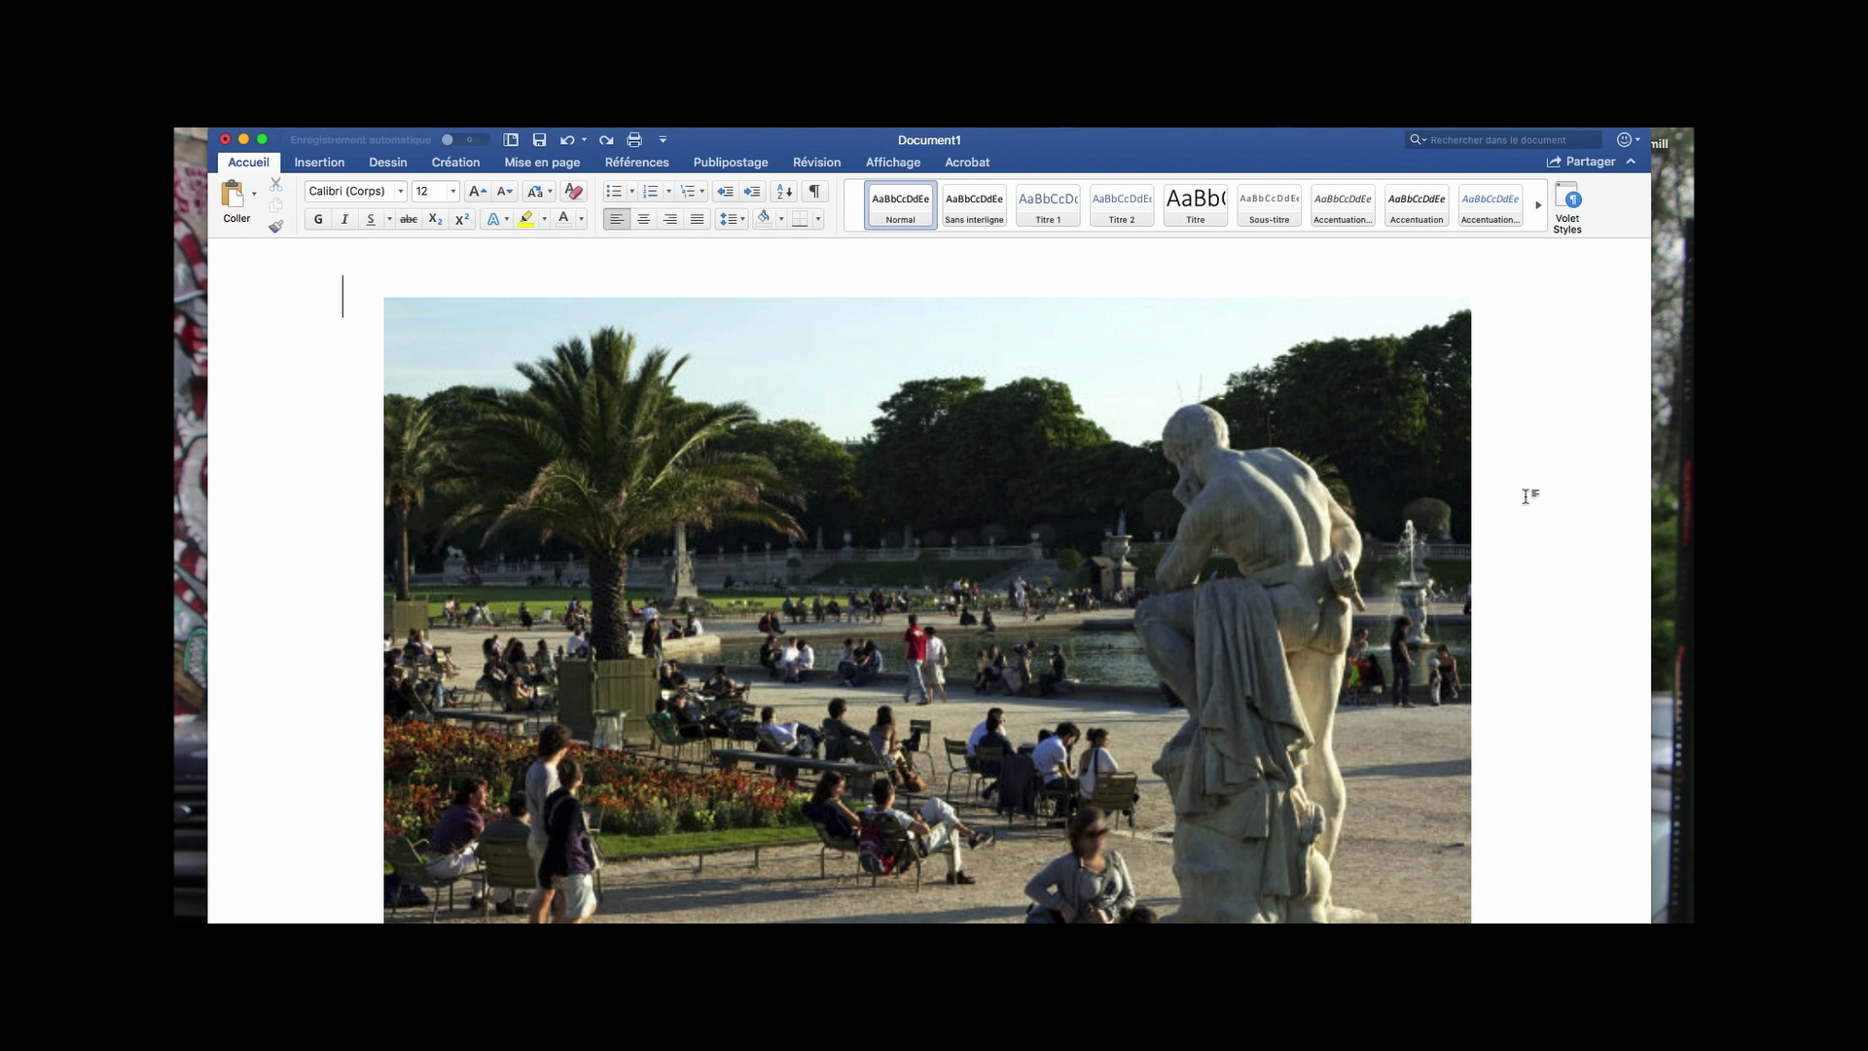
Select the statue photo and give it a dark grey picture border from the theme colours
{"action": "key", "text": "Tab"}
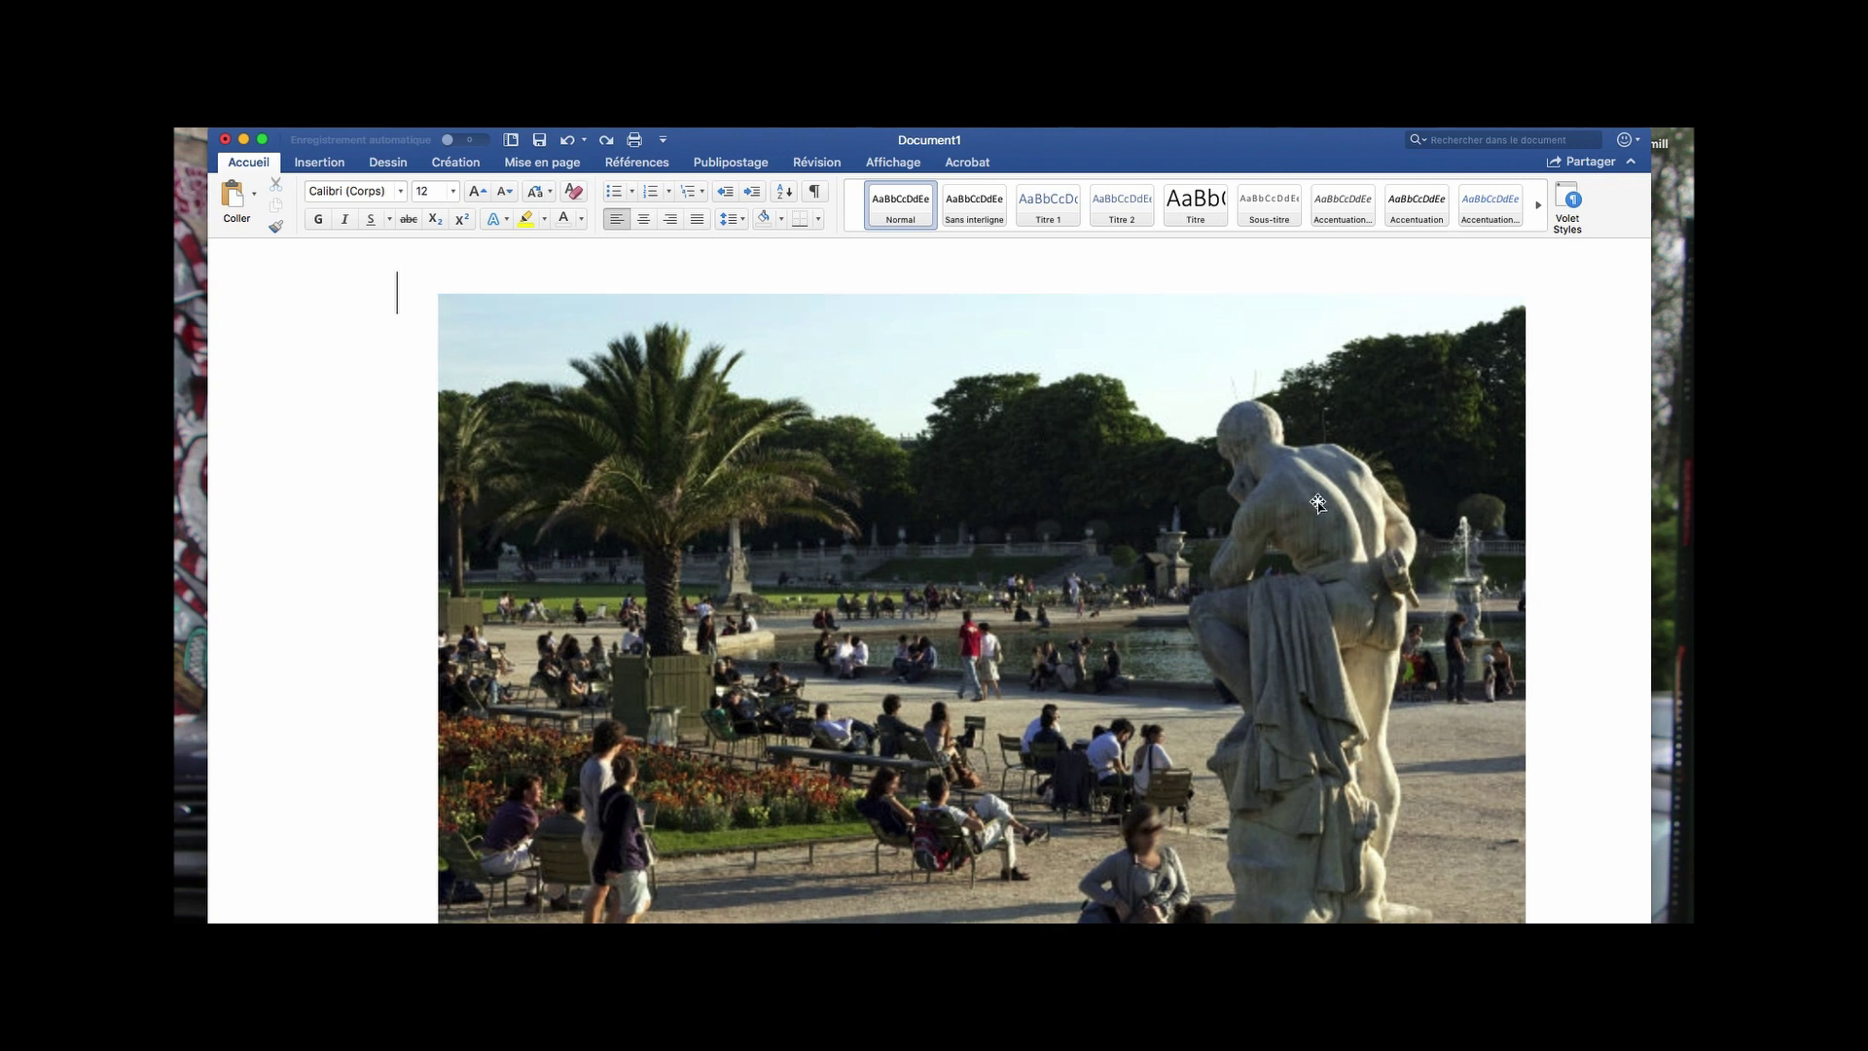
{"action": "key", "text": "shift+Right"}
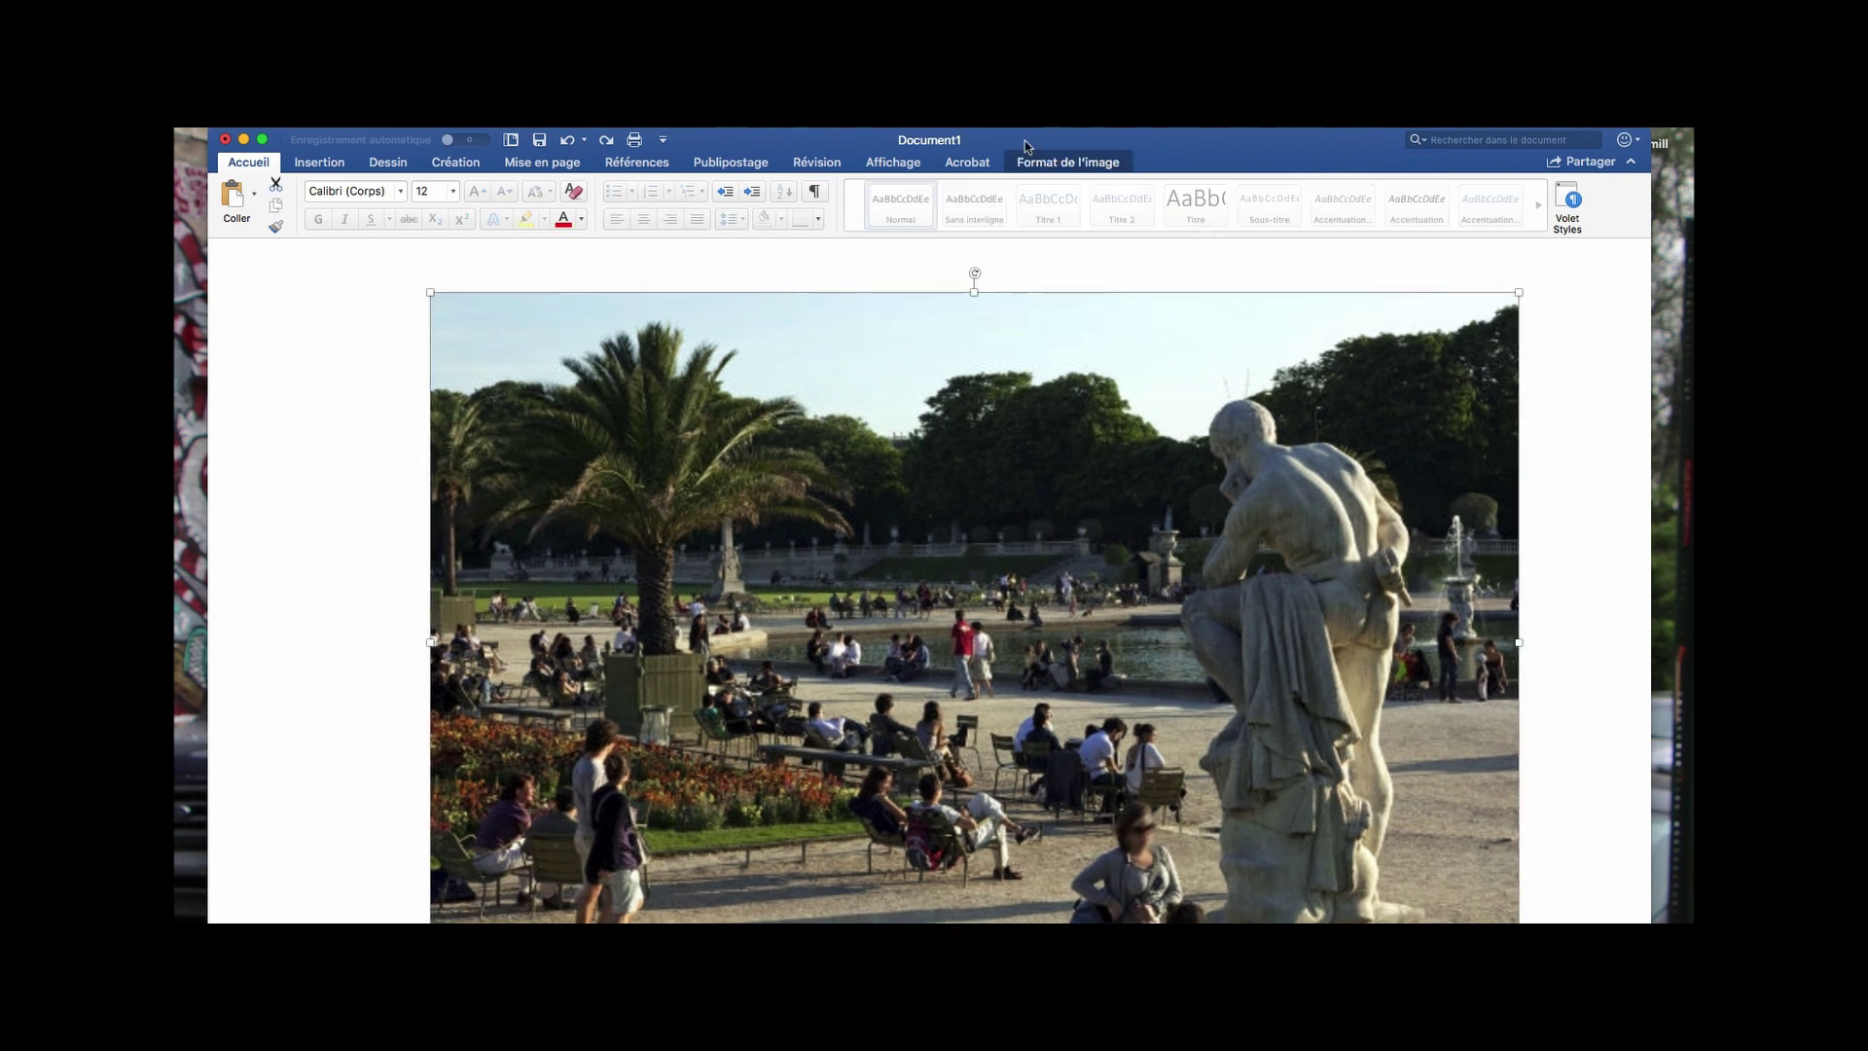
{"action": "double_click", "coordinate": [1047, 163]}
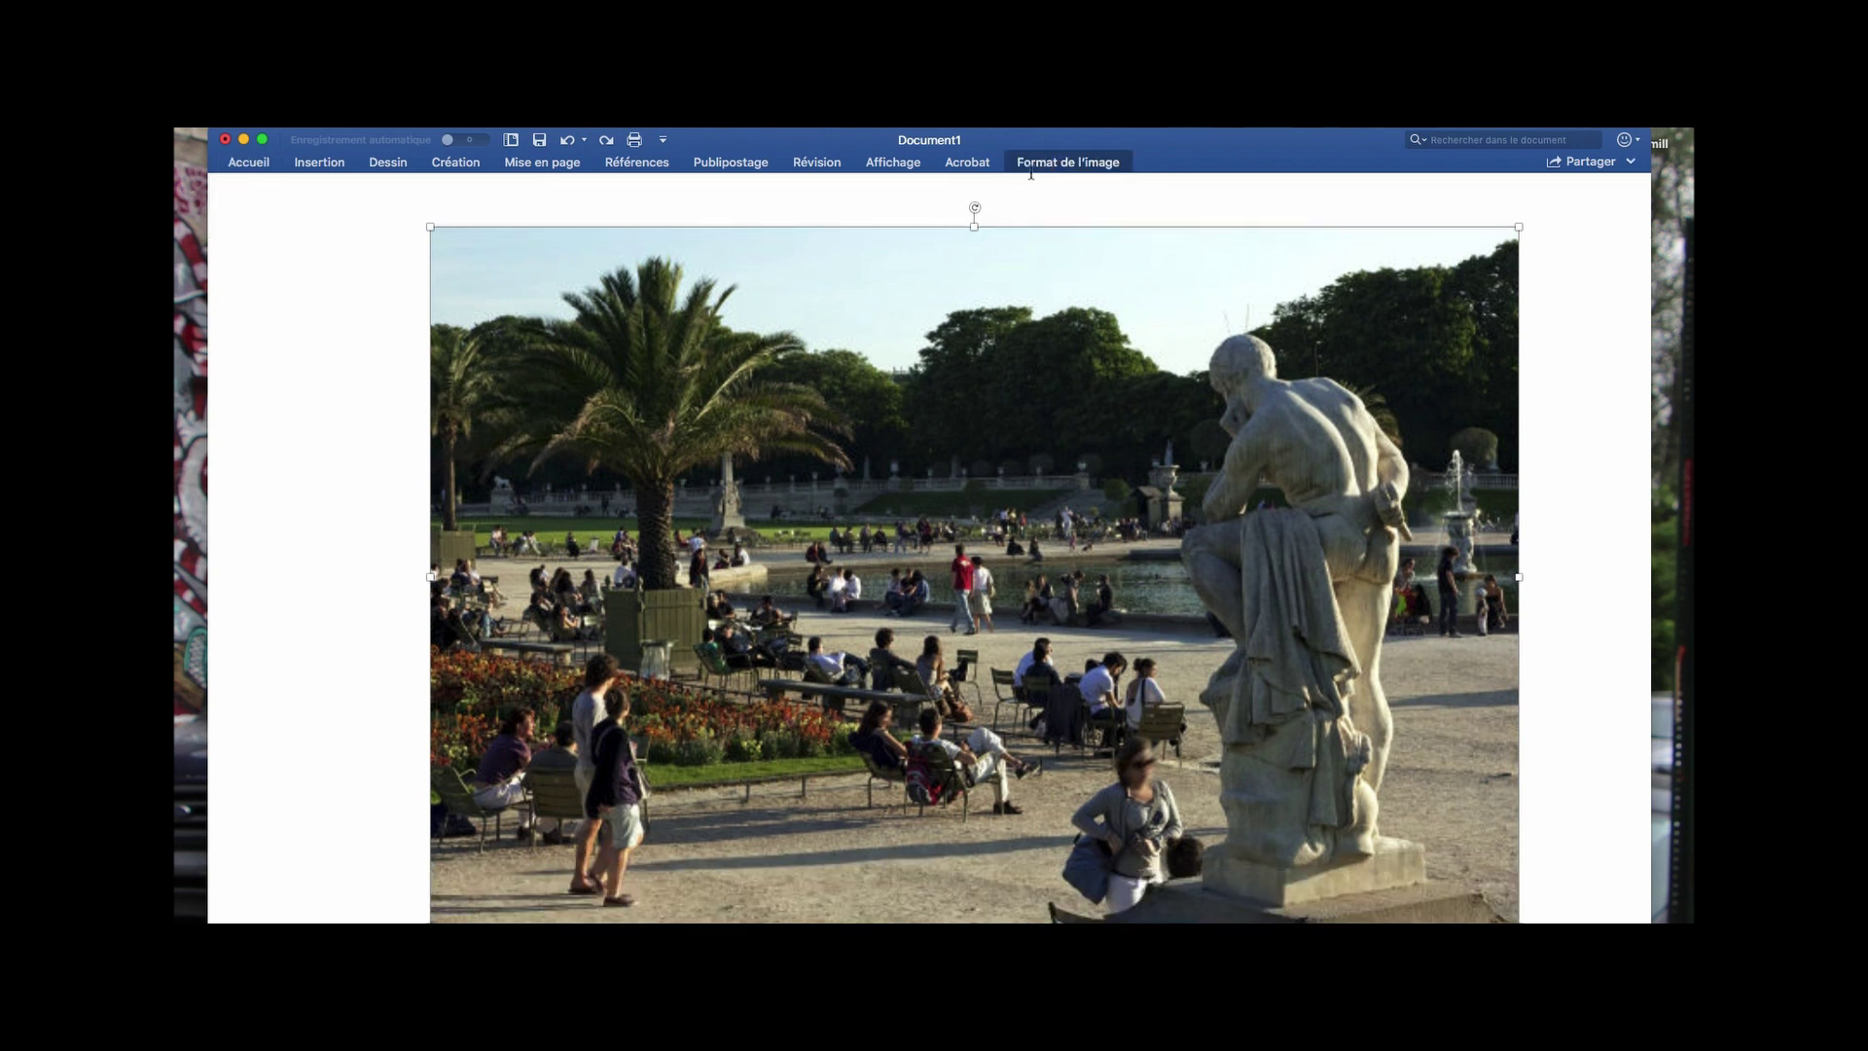
{"action": "double_click", "coordinate": [1041, 166]}
{"action": "left_click", "coordinate": [853, 197]}
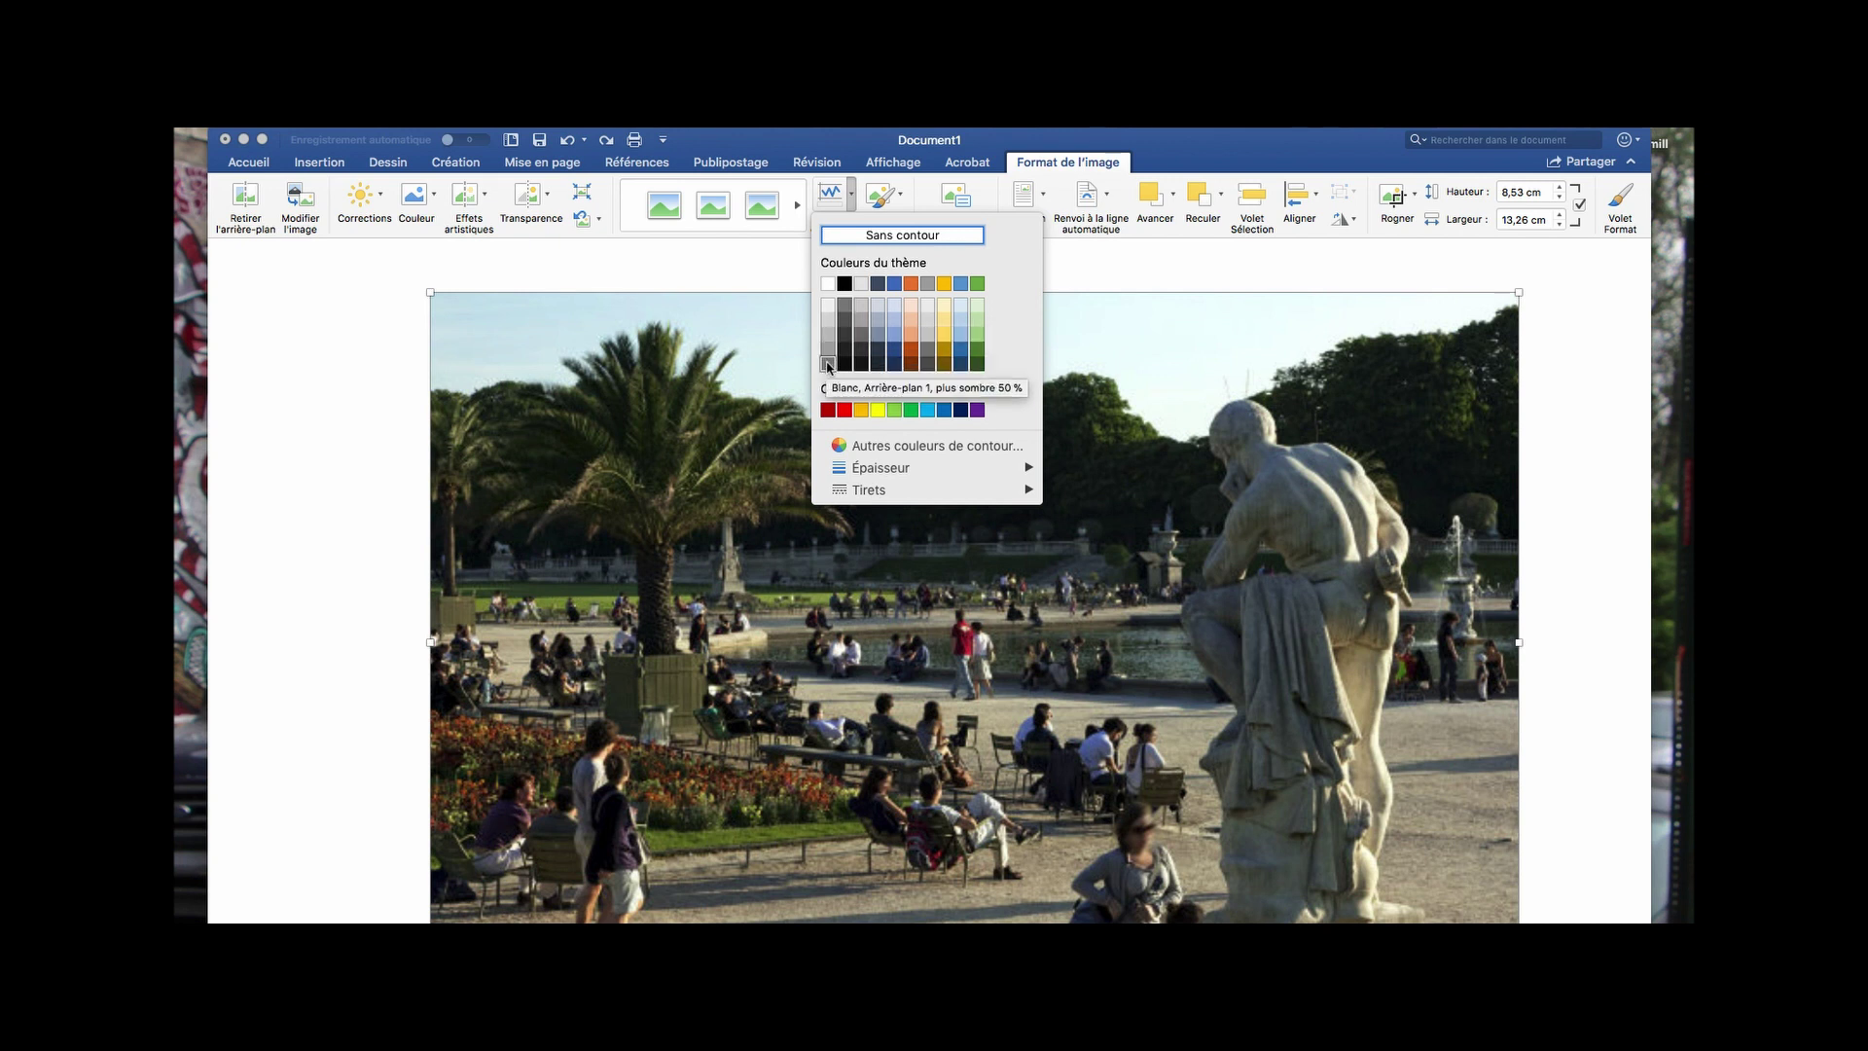
{"action": "left_click", "coordinate": [844, 309]}
Try border thicknesses of 3 pt and ¾ pt on the statue photo
{"action": "left_click", "coordinate": [851, 193]}
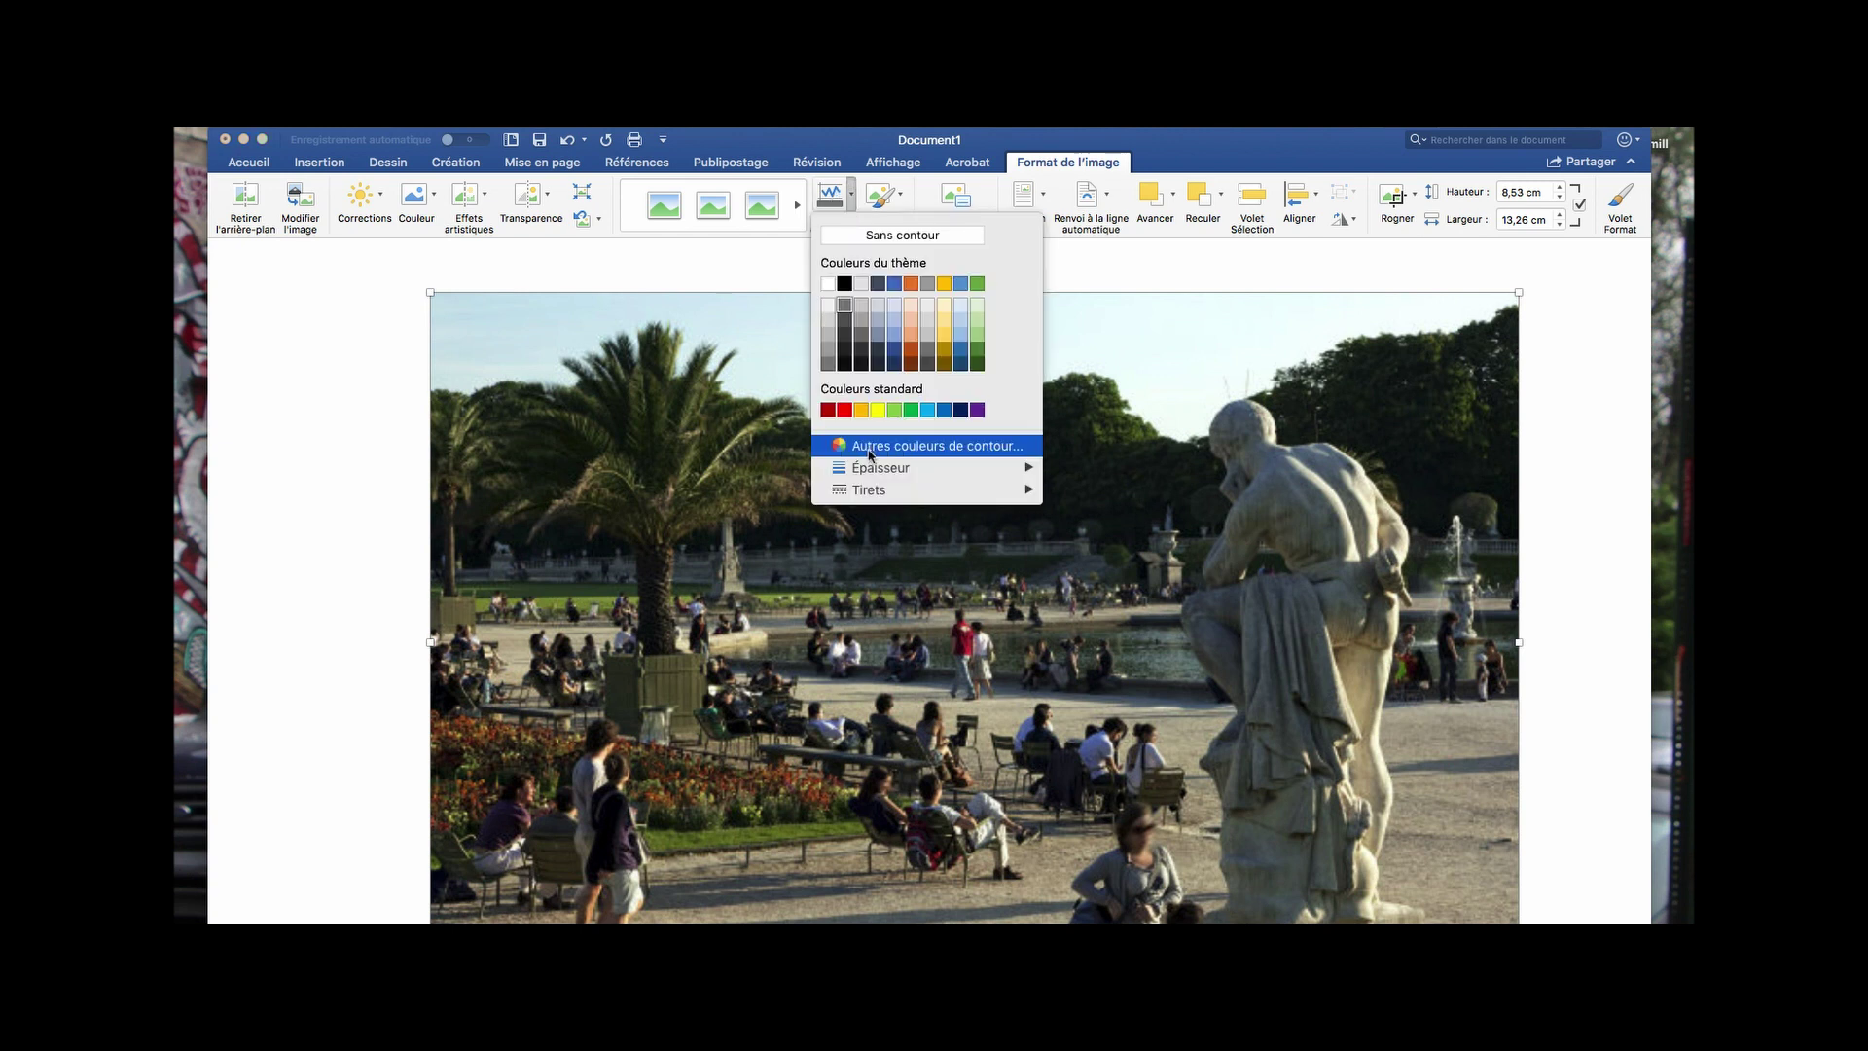
{"action": "mouse_move", "coordinate": [871, 470]}
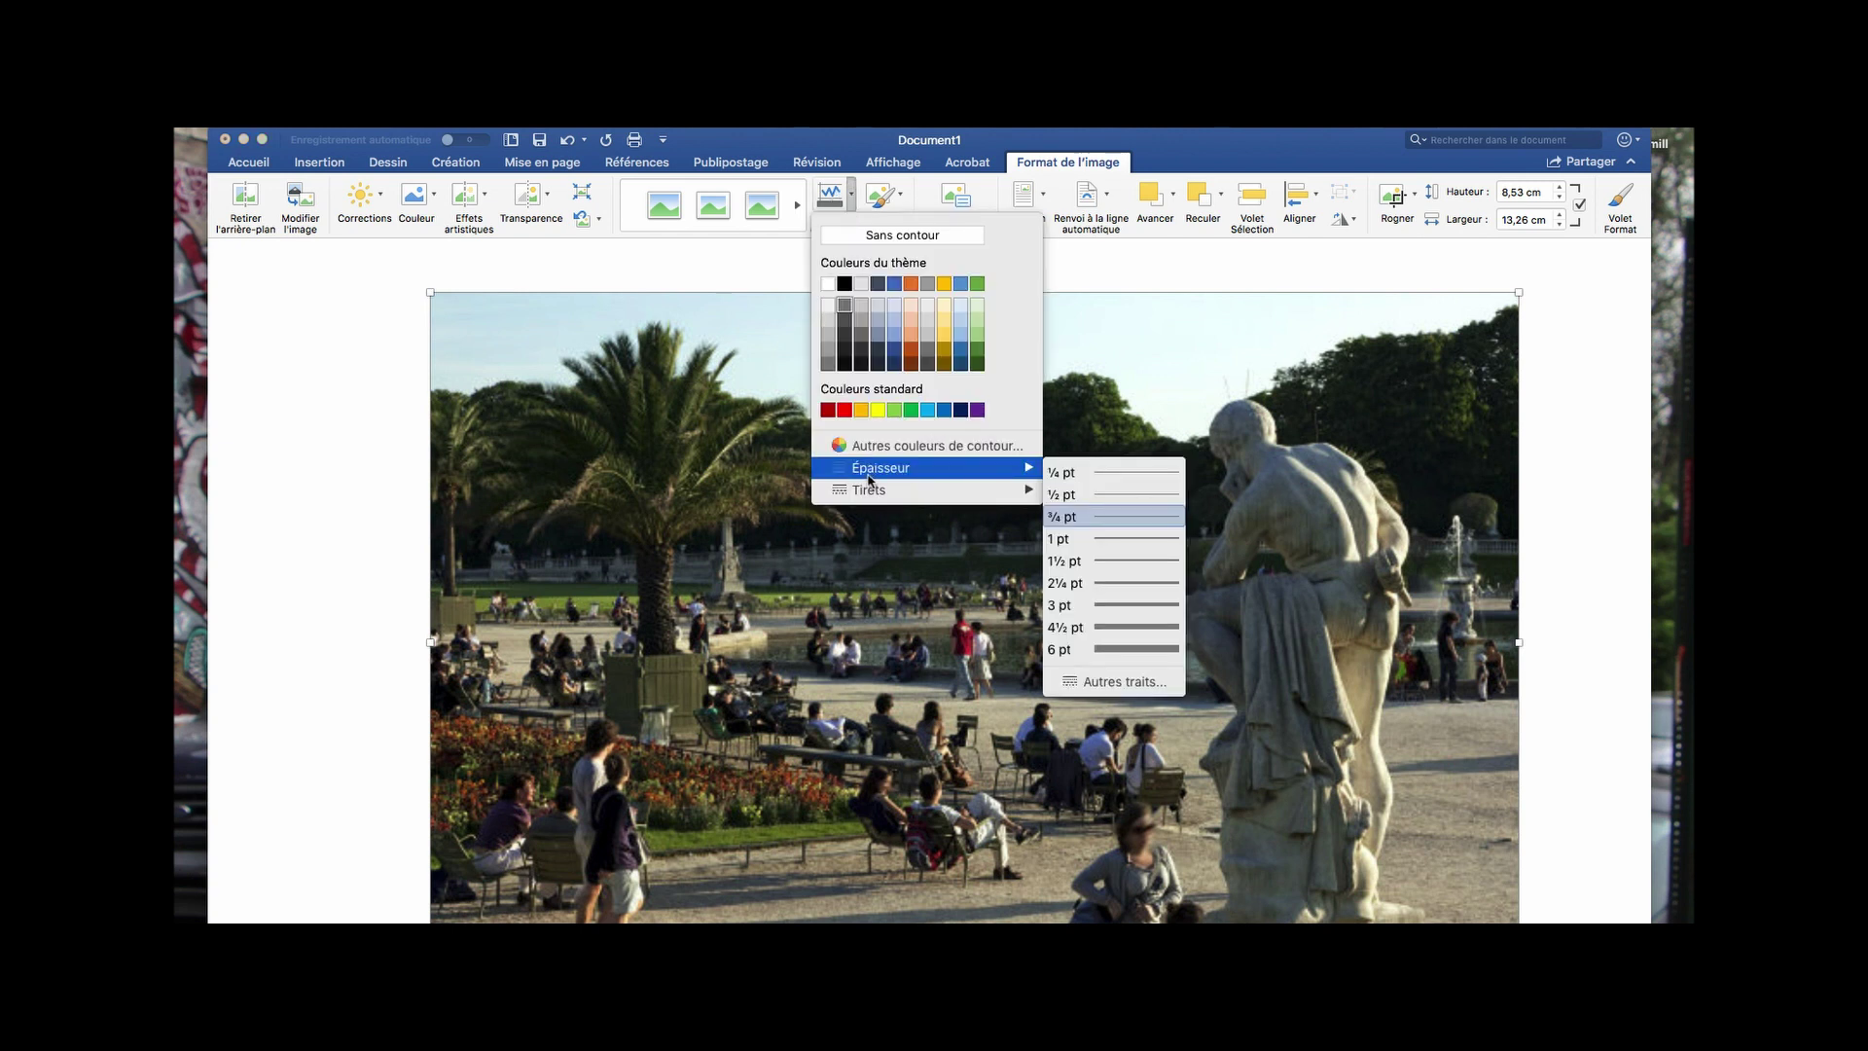
{"action": "left_click", "coordinate": [1119, 603]}
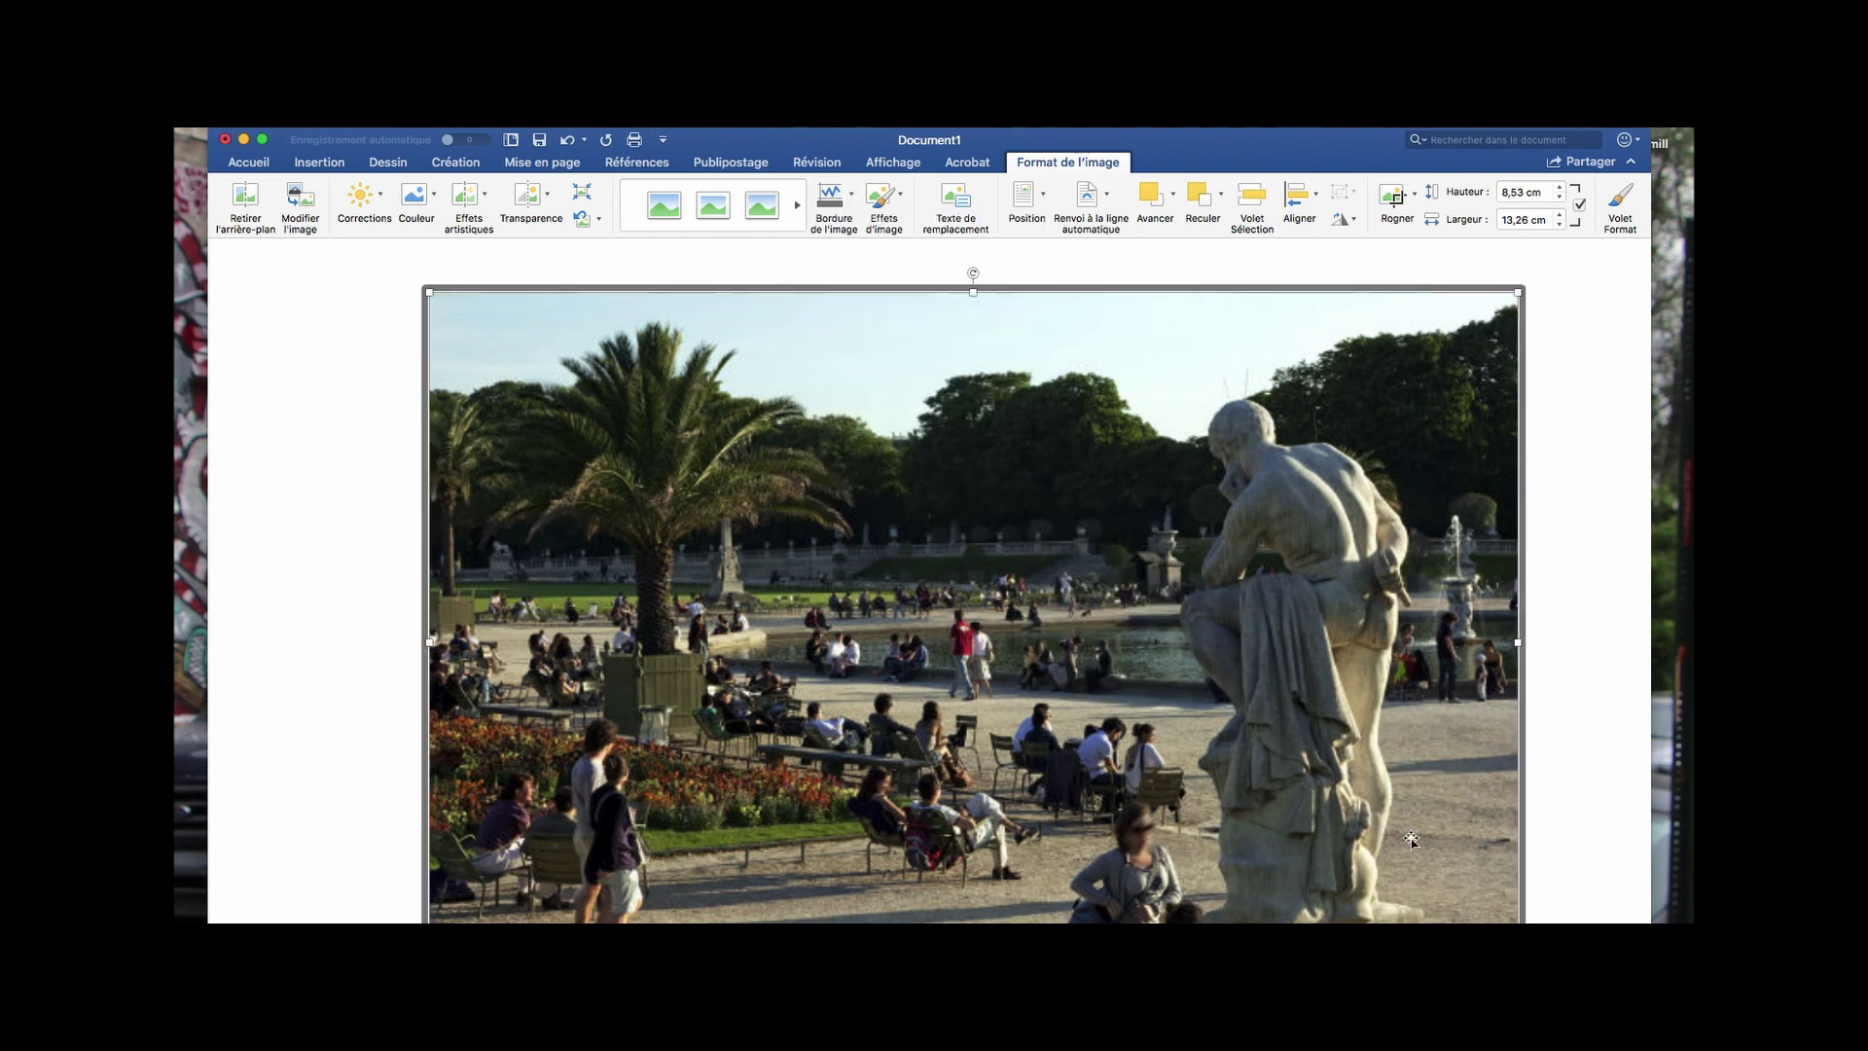
{"action": "left_click", "coordinate": [854, 200]}
{"action": "mouse_move", "coordinate": [886, 472]}
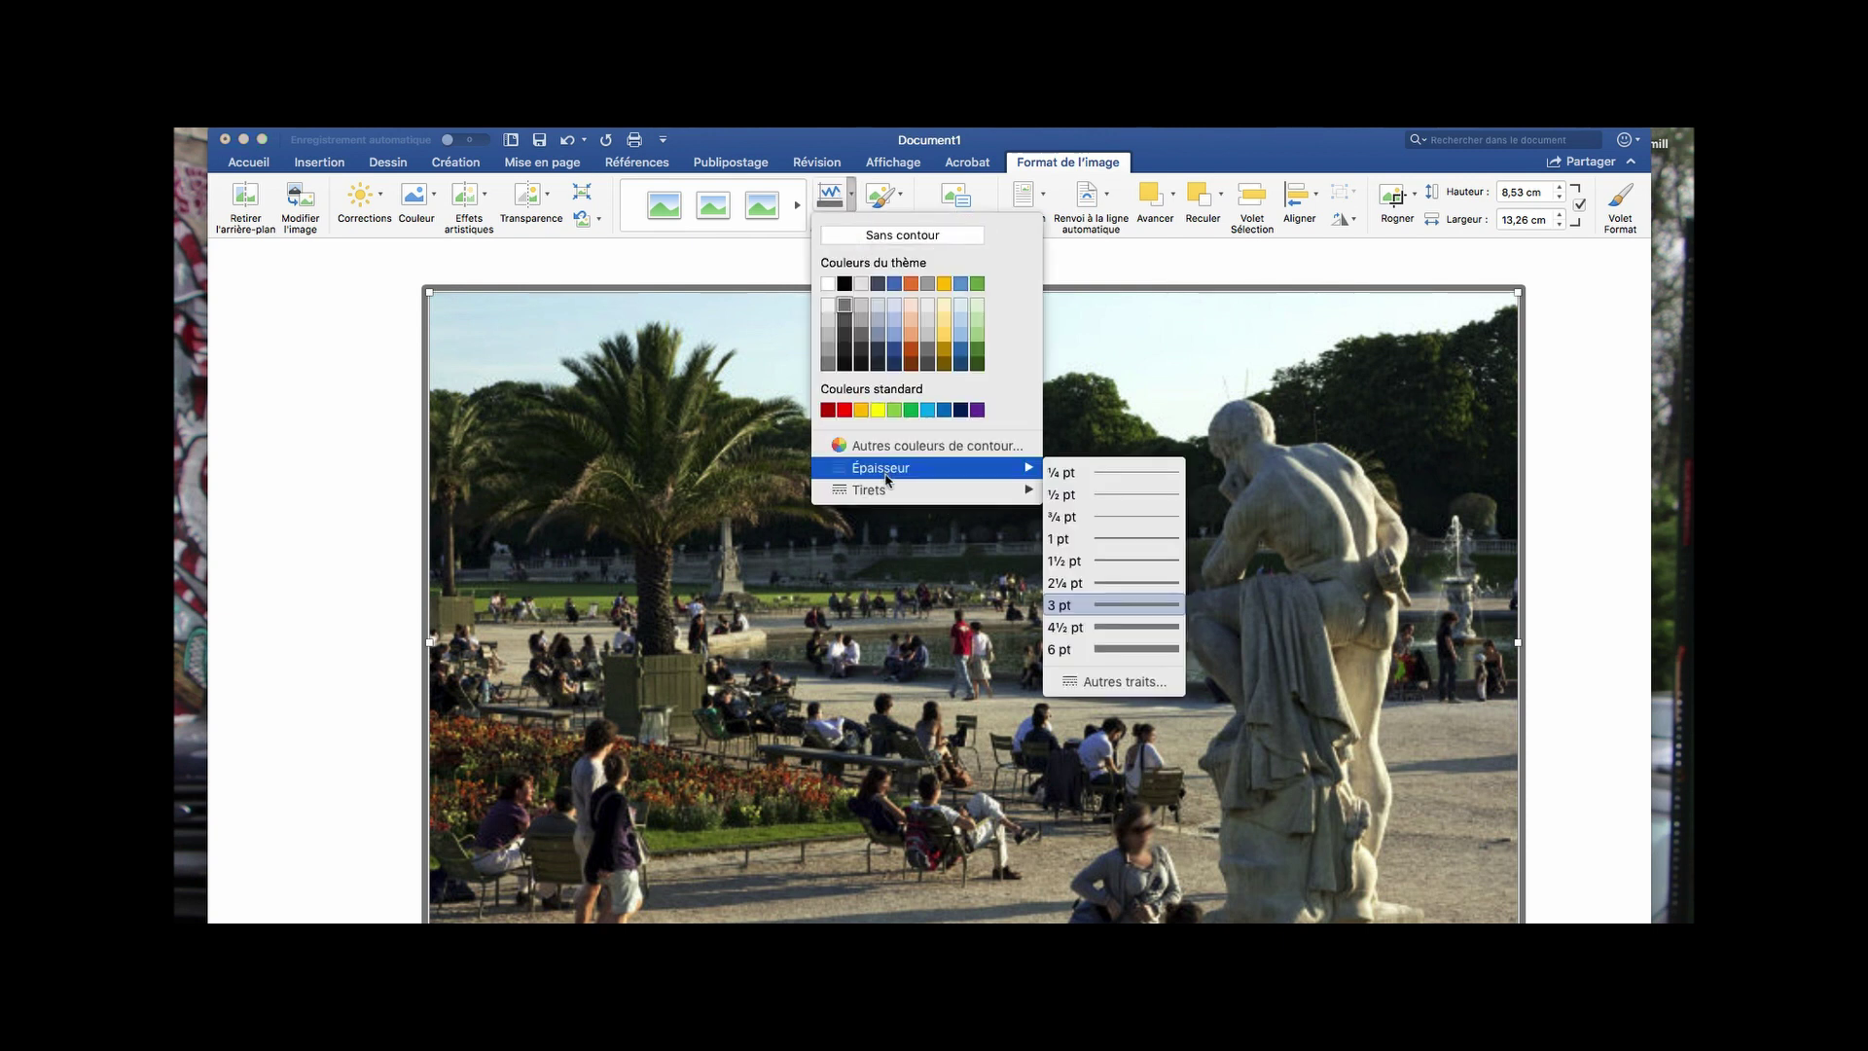
{"action": "left_click", "coordinate": [1094, 516]}
Look at the available dash styles for the photo's border without choosing one, and deselect the photo
{"action": "left_click", "coordinate": [853, 201]}
{"action": "mouse_move", "coordinate": [885, 489]}
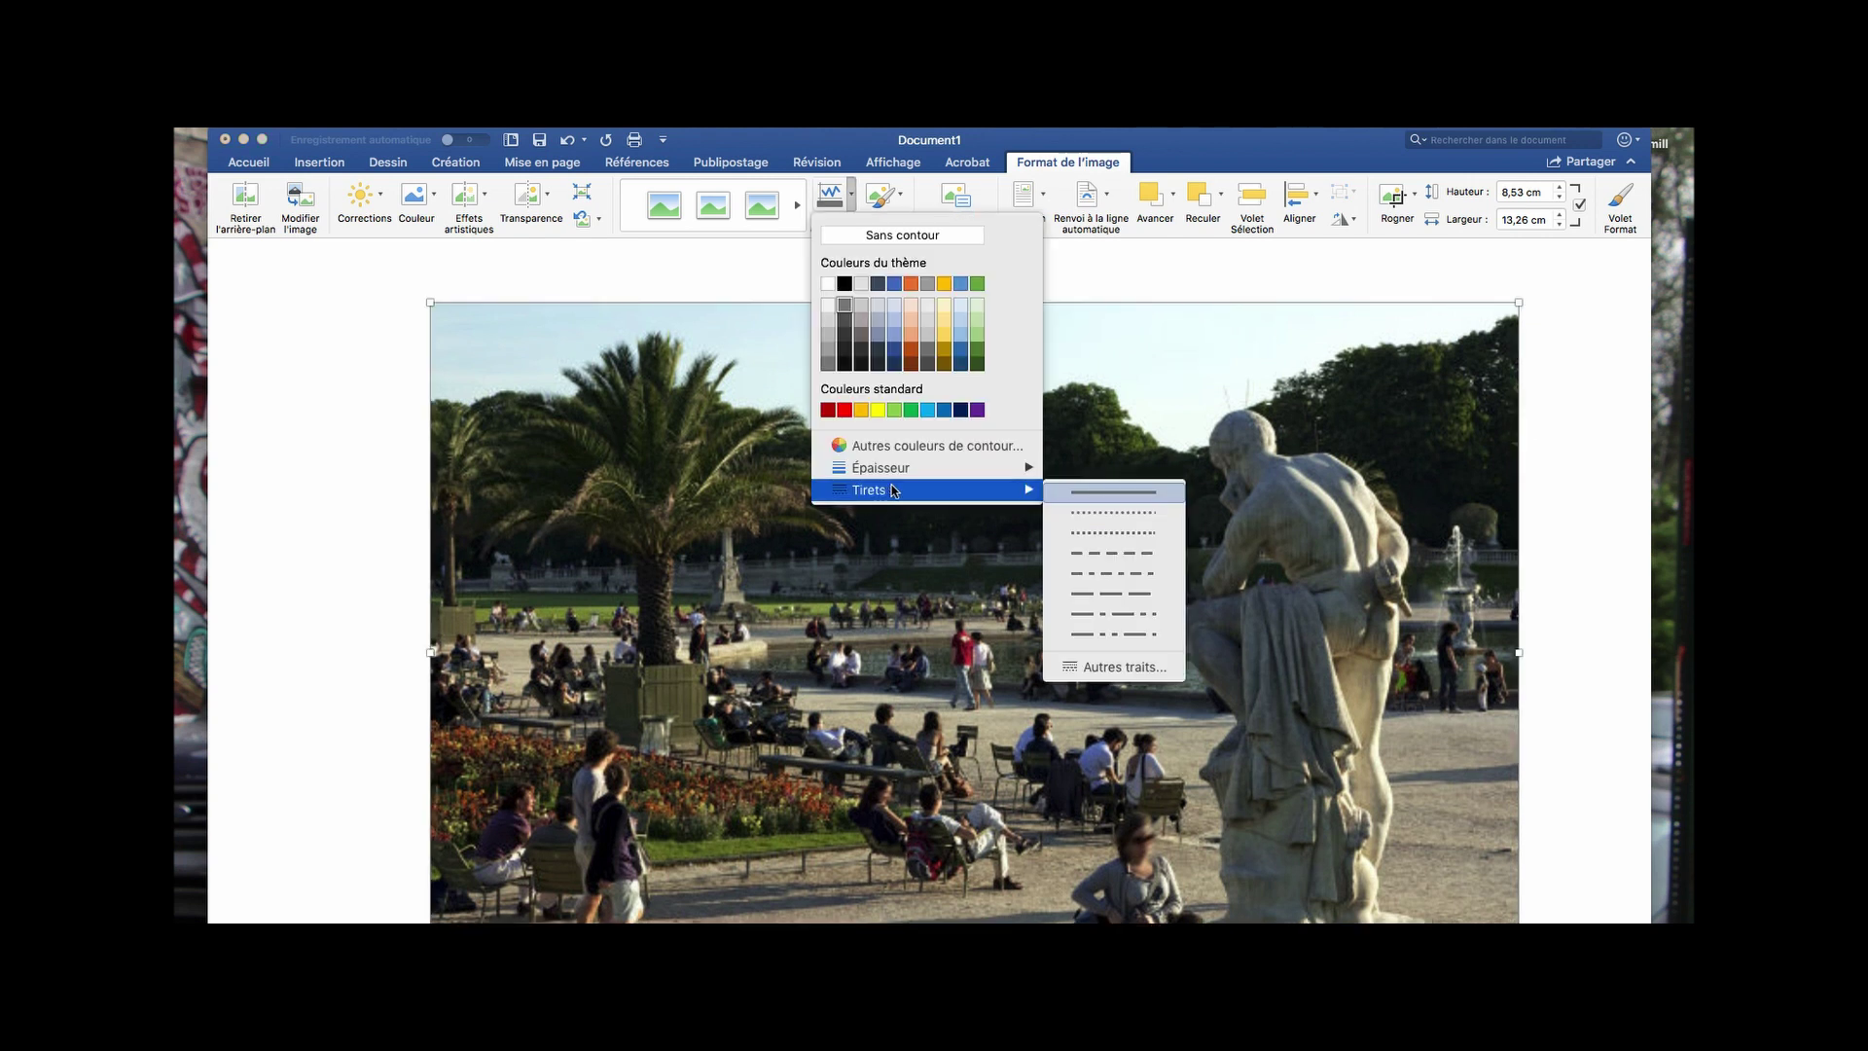
{"action": "left_click", "coordinate": [1589, 444]}
{"action": "scroll", "coordinate": [1588, 445], "scroll_direction": "down", "scroll_amount": 1}
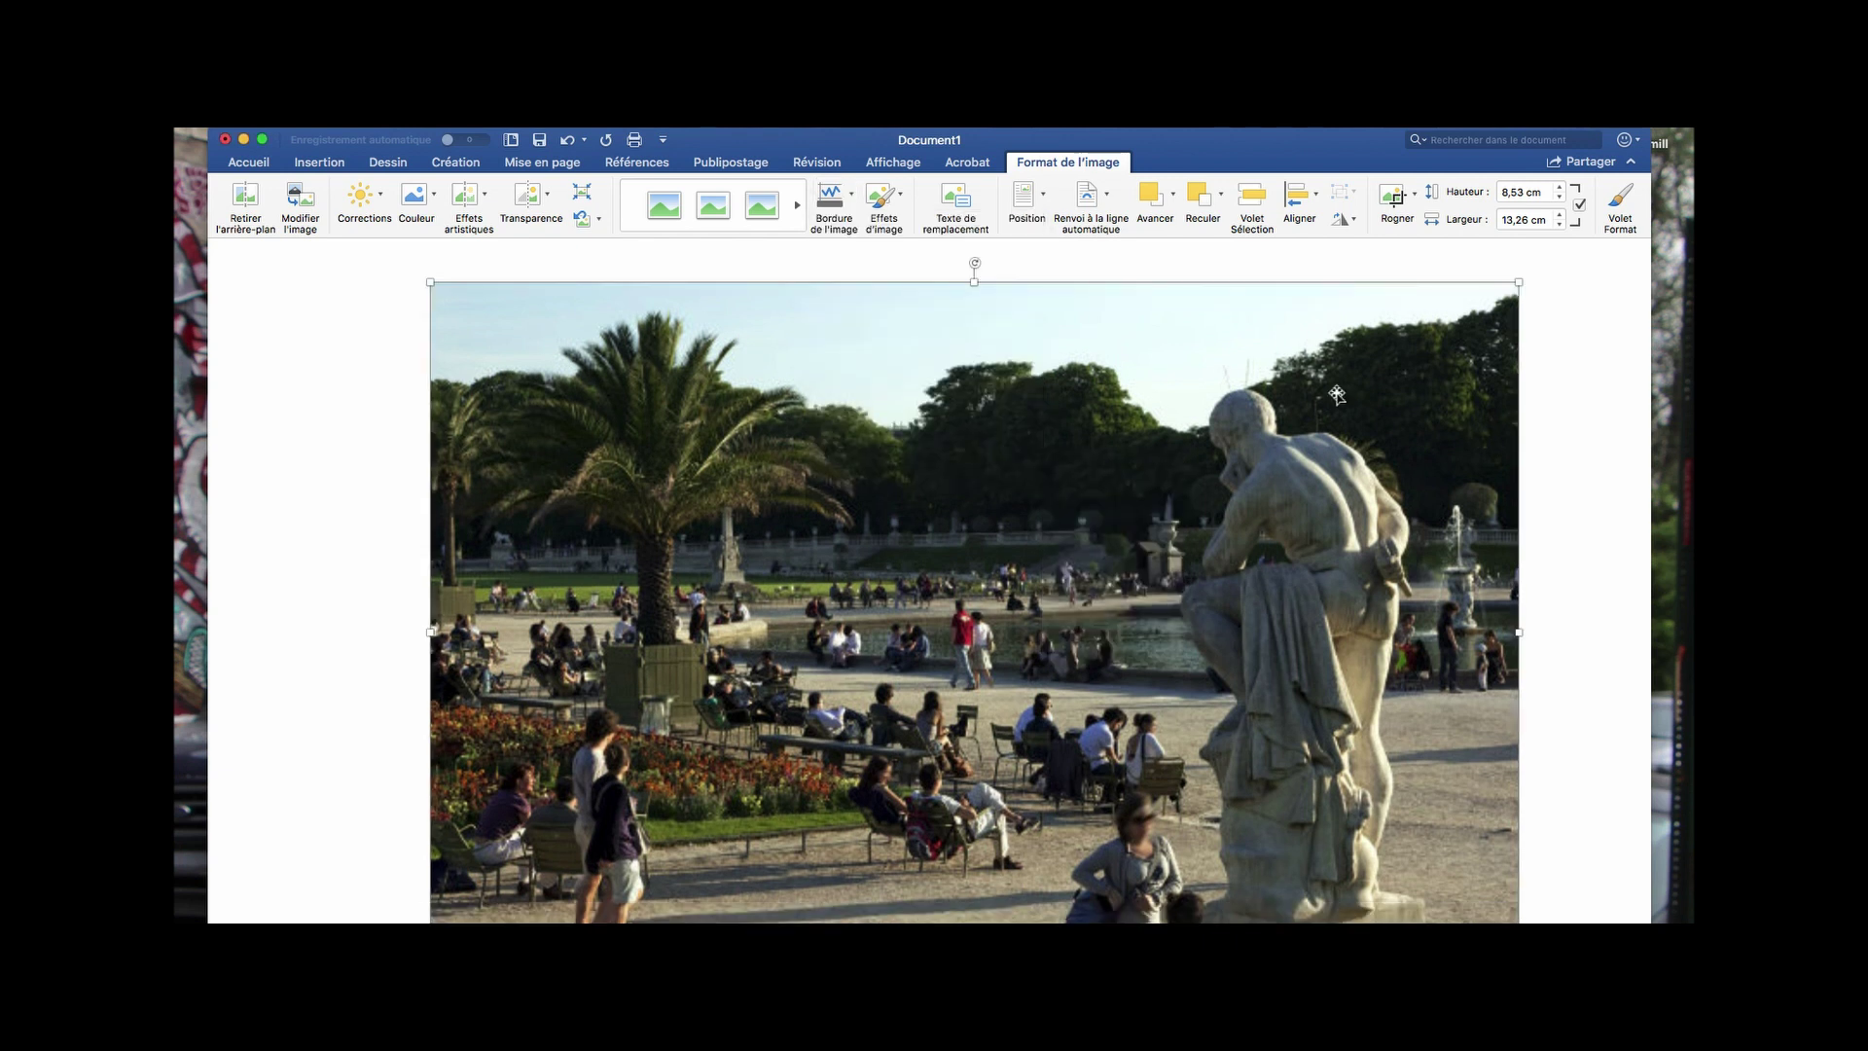
{"action": "left_click", "coordinate": [1568, 402]}
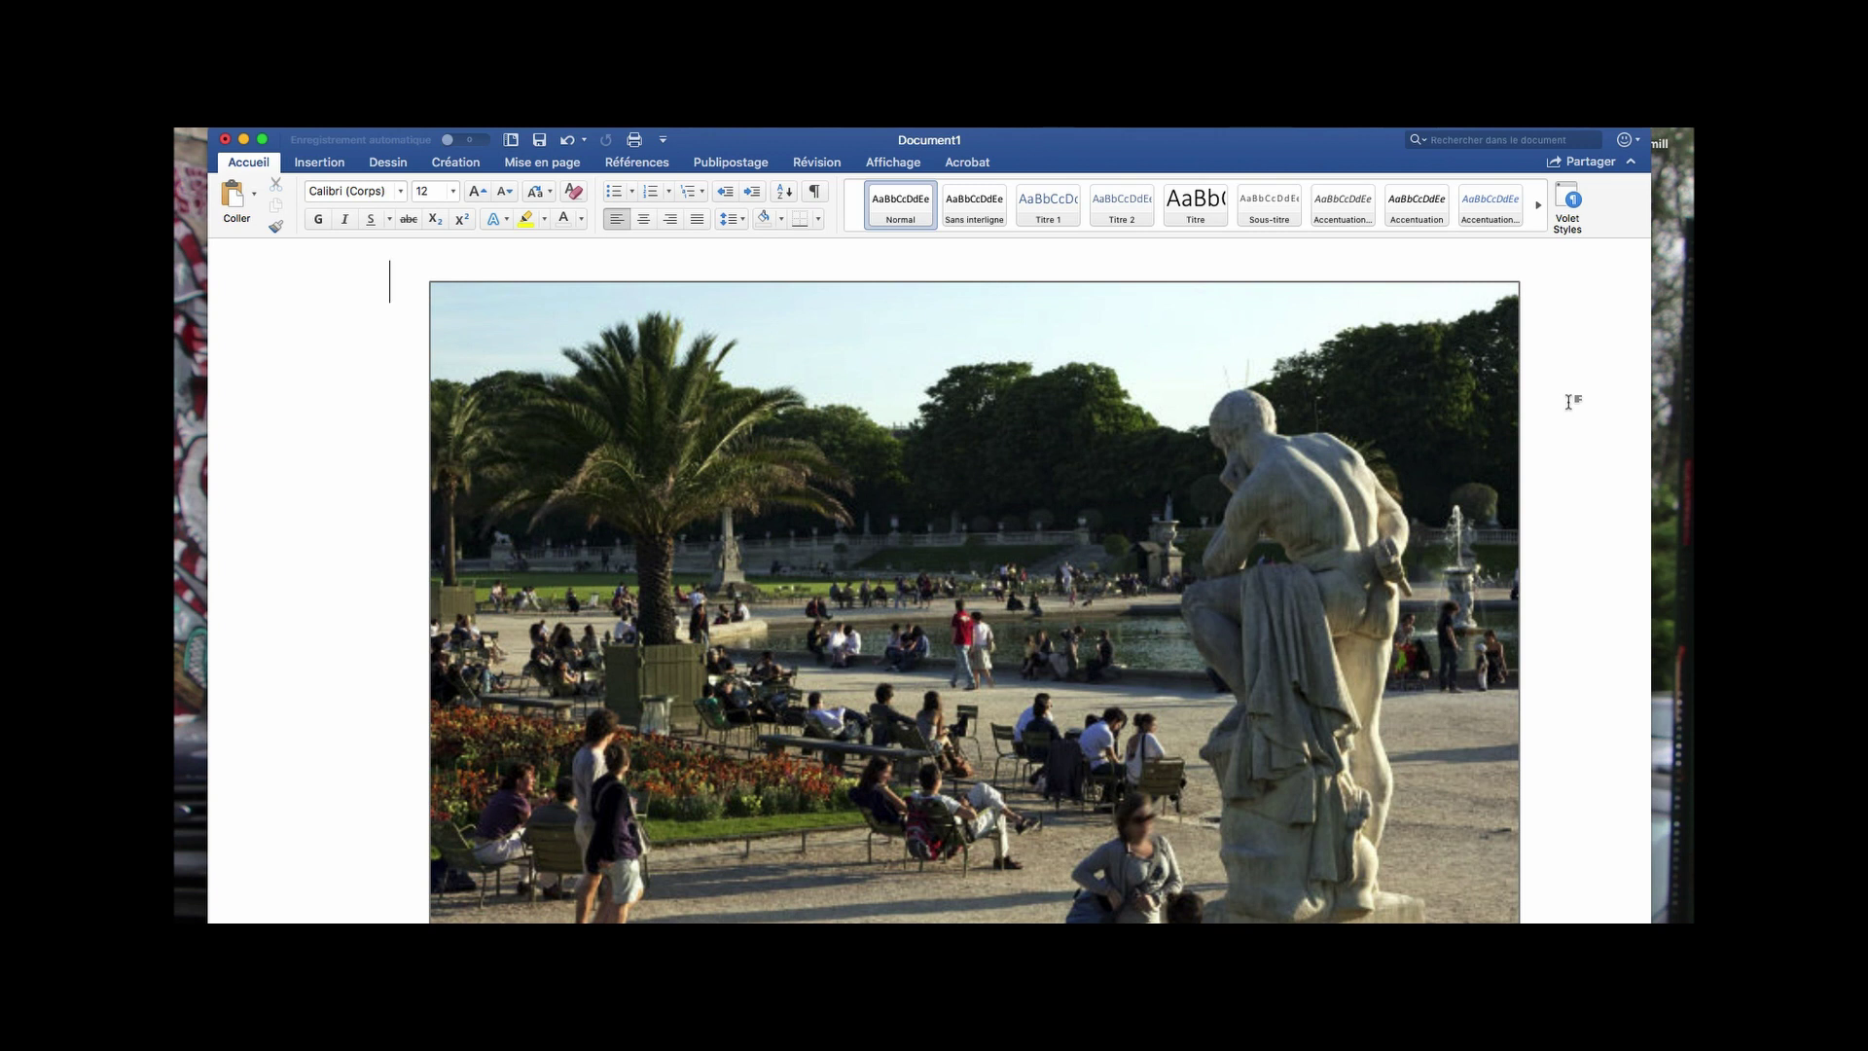
Set the statue photo's border thickness to ½ pt and deselect the photo
{"action": "left_click", "coordinate": [1159, 392]}
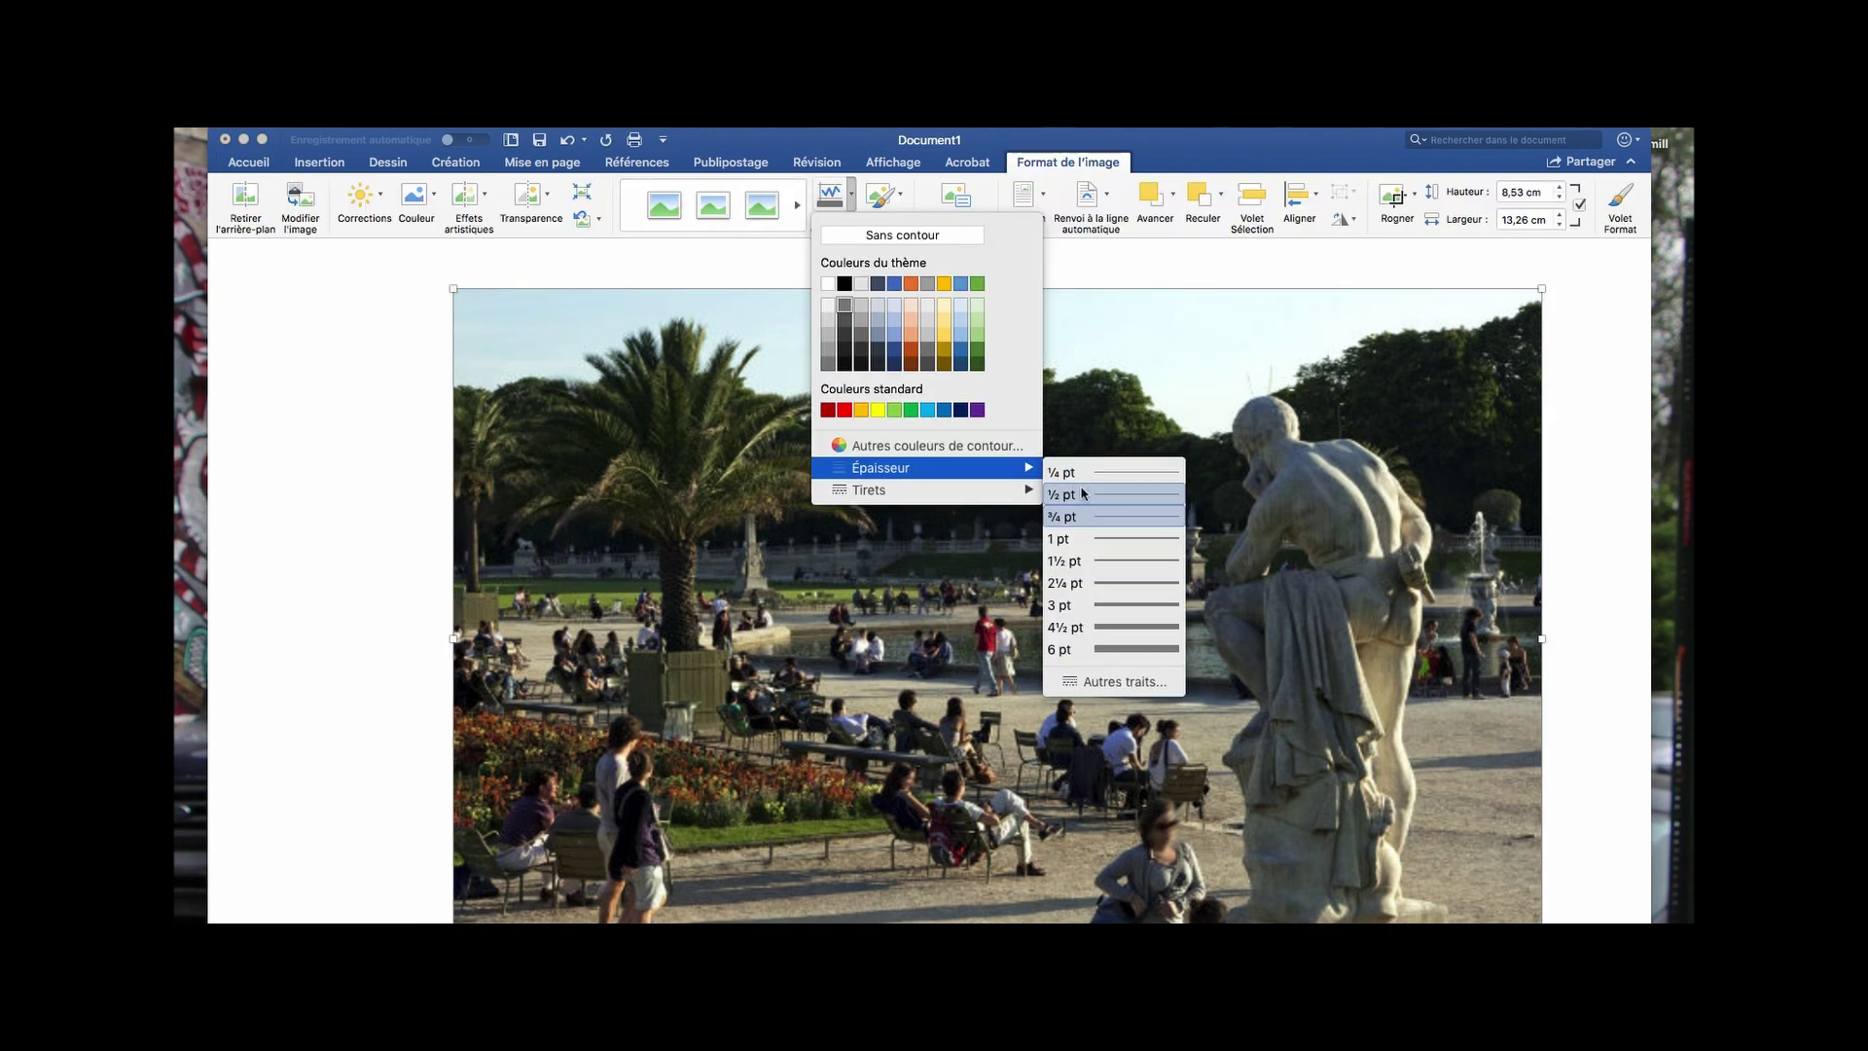
{"action": "left_click", "coordinate": [1093, 496]}
{"action": "left_click", "coordinate": [1633, 407]}
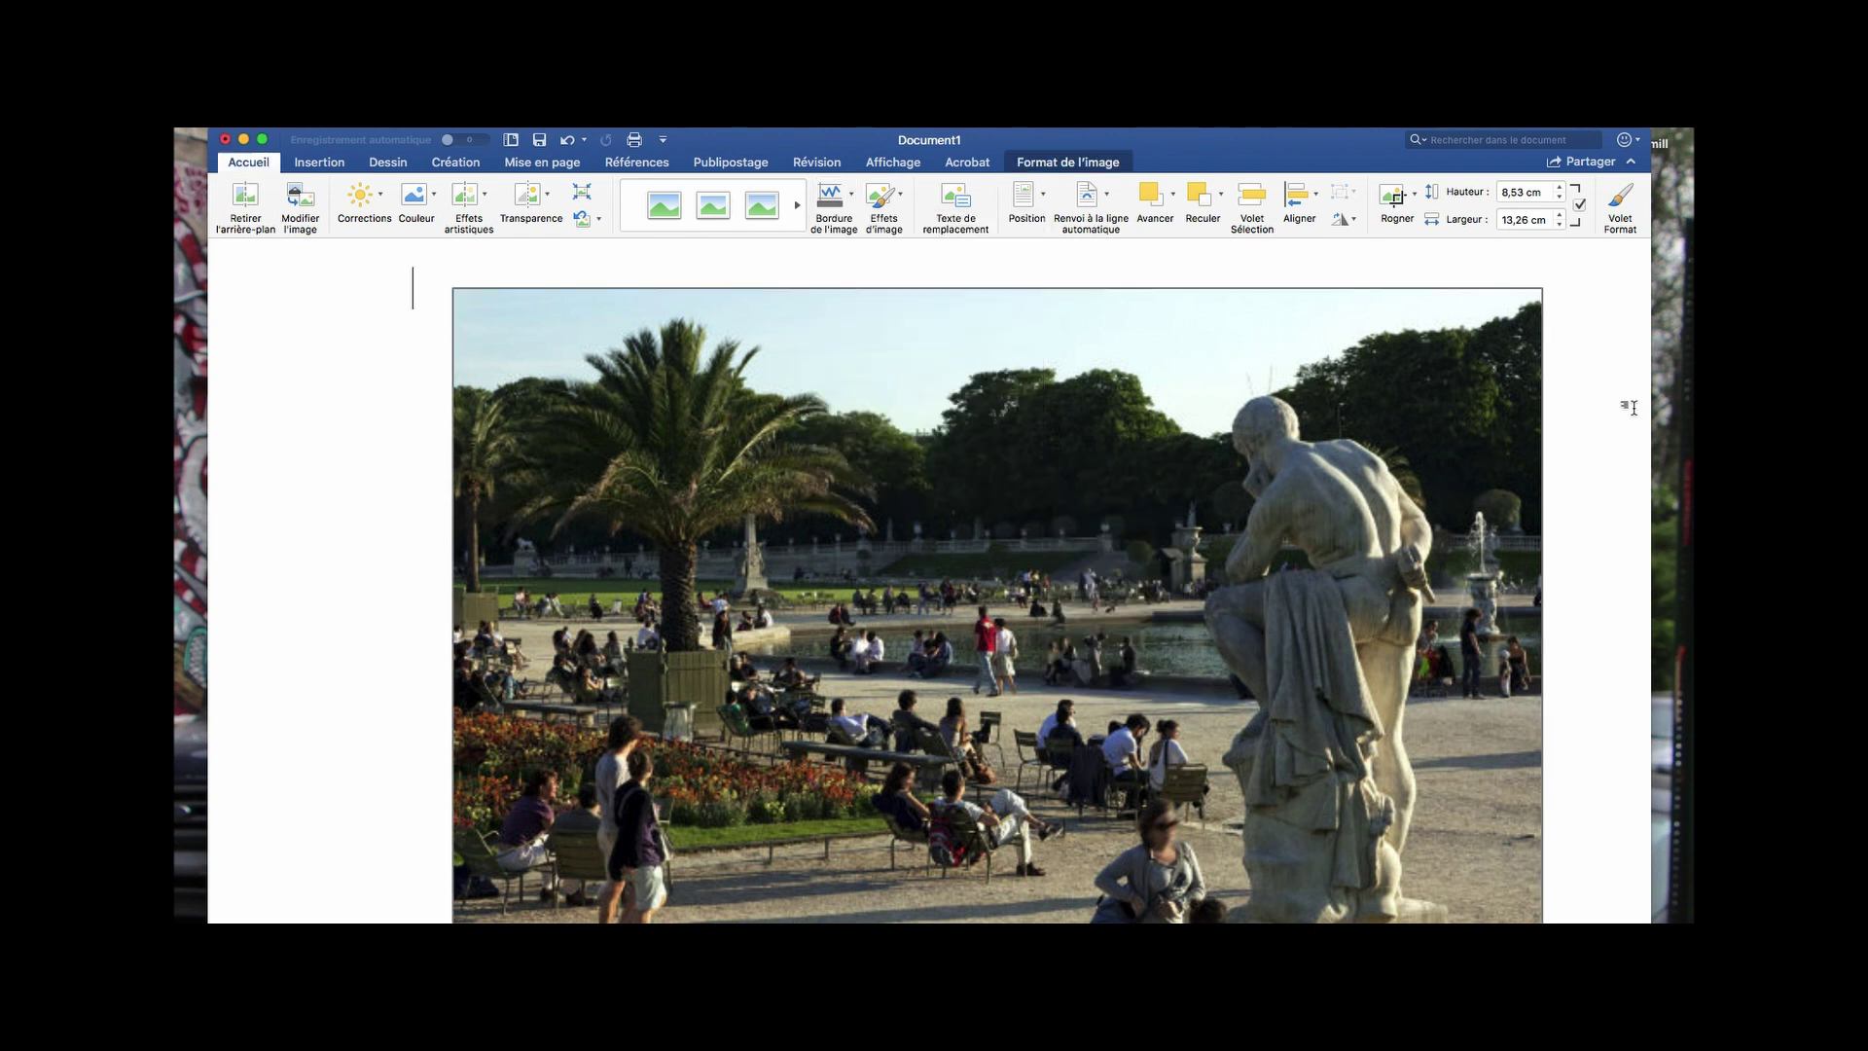
{"action": "scroll", "coordinate": [1630, 407], "scroll_direction": "down", "scroll_amount": 1}
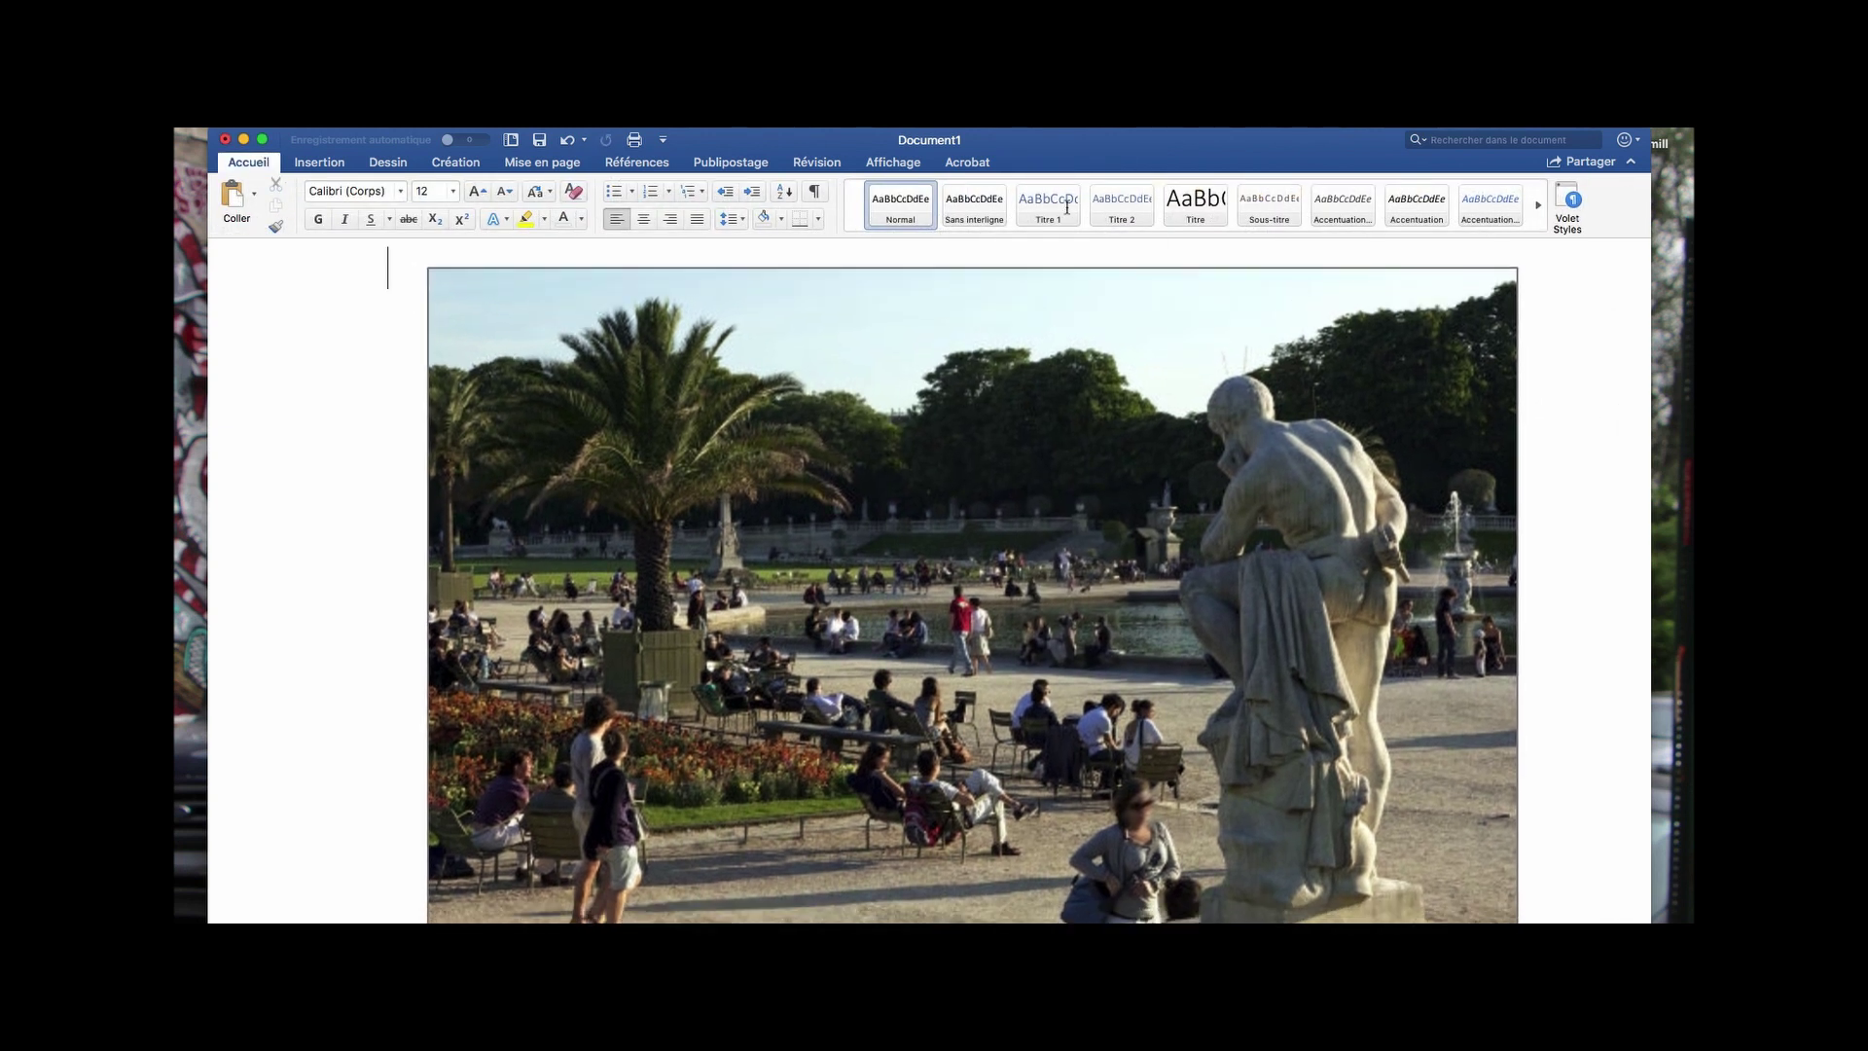
Crop the statue photo from its right edge to about 12,19 cm wide, just past the statue
{"action": "left_click", "coordinate": [1081, 331]}
{"action": "left_click", "coordinate": [1029, 165]}
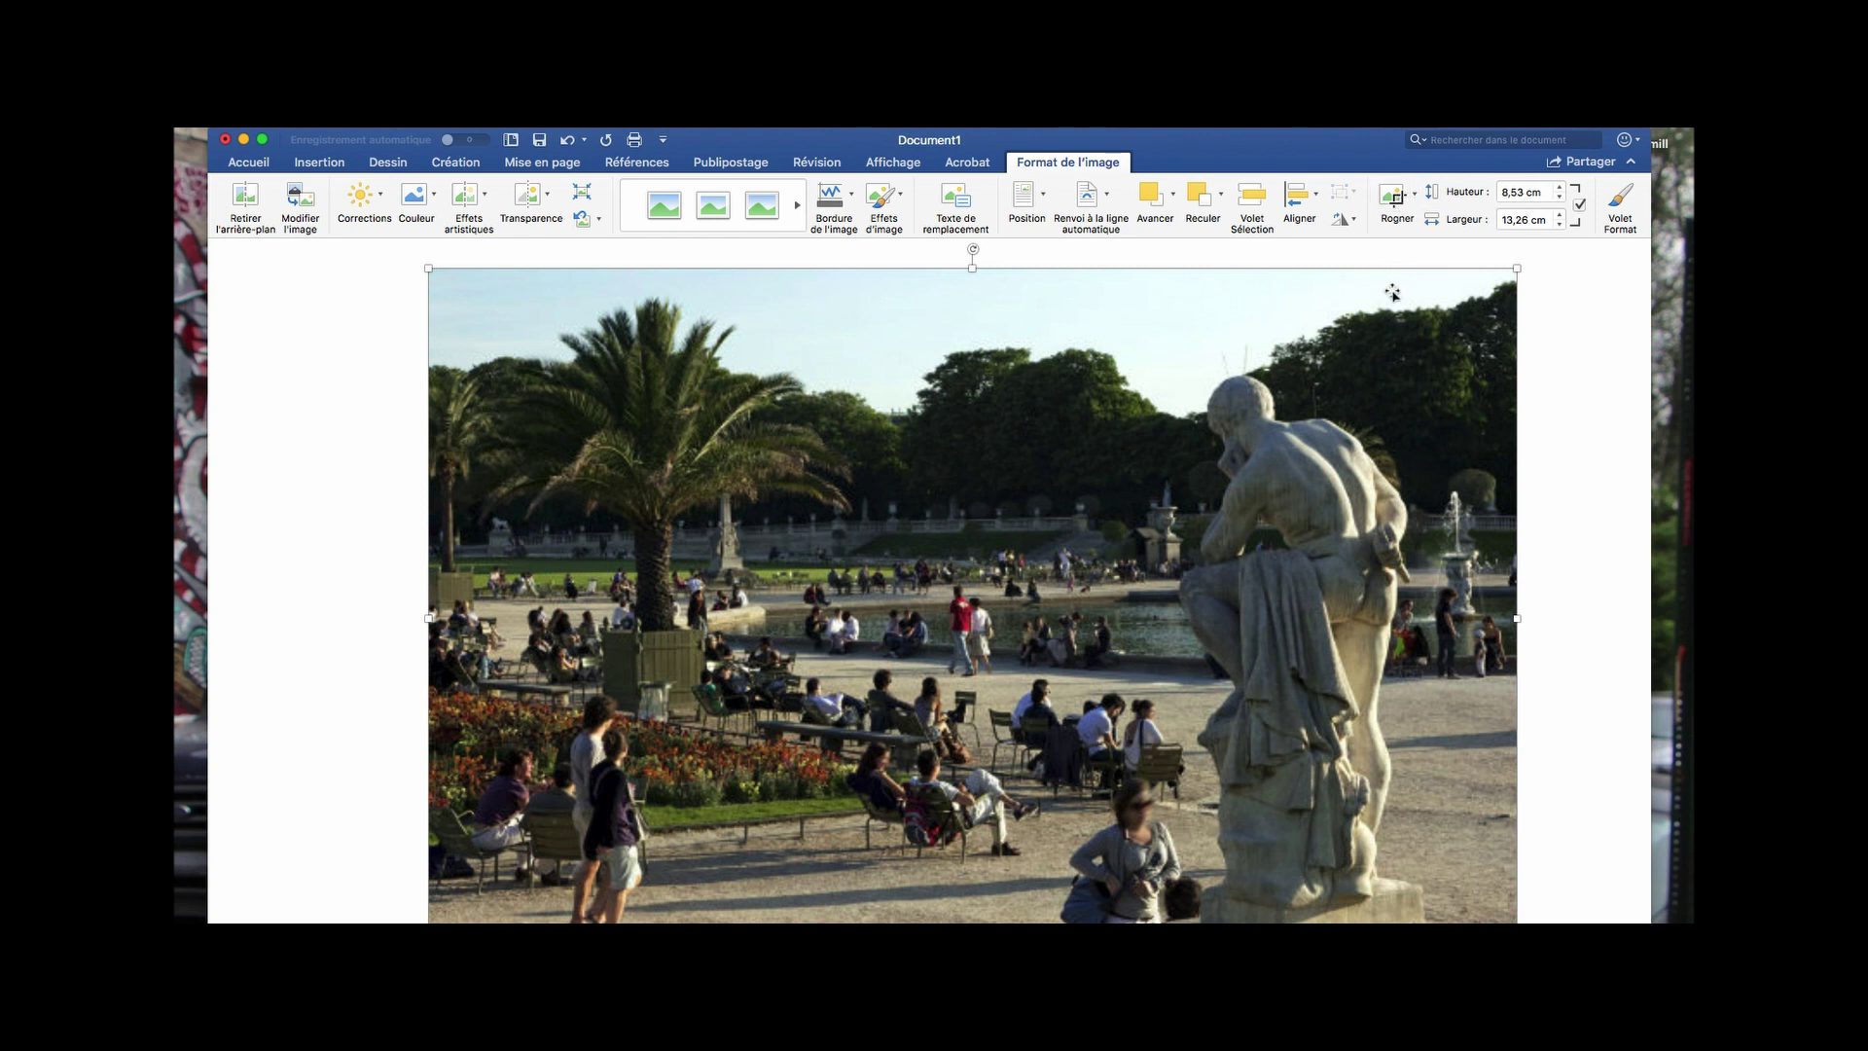
{"action": "left_click", "coordinate": [1414, 194]}
{"action": "left_click", "coordinate": [1422, 225]}
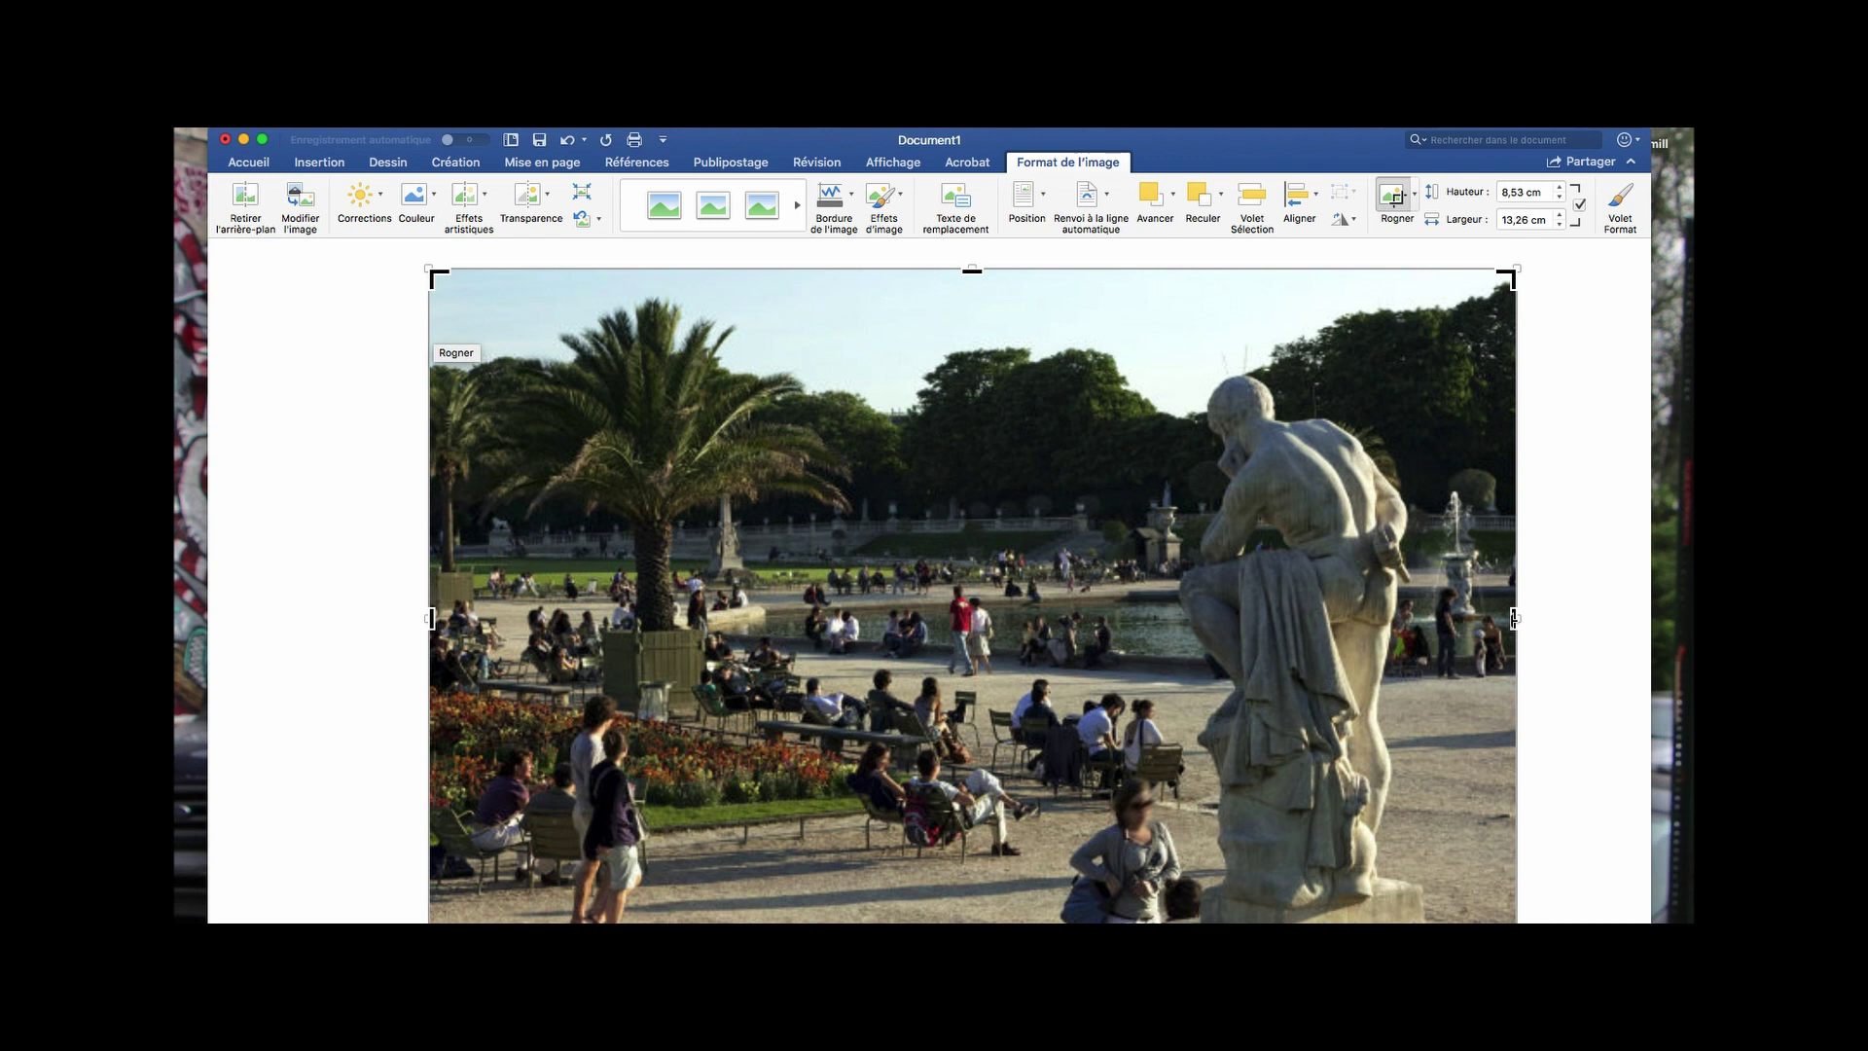
{"action": "left_click_drag", "start_coordinate": [1515, 617], "coordinate": [1430, 618]}
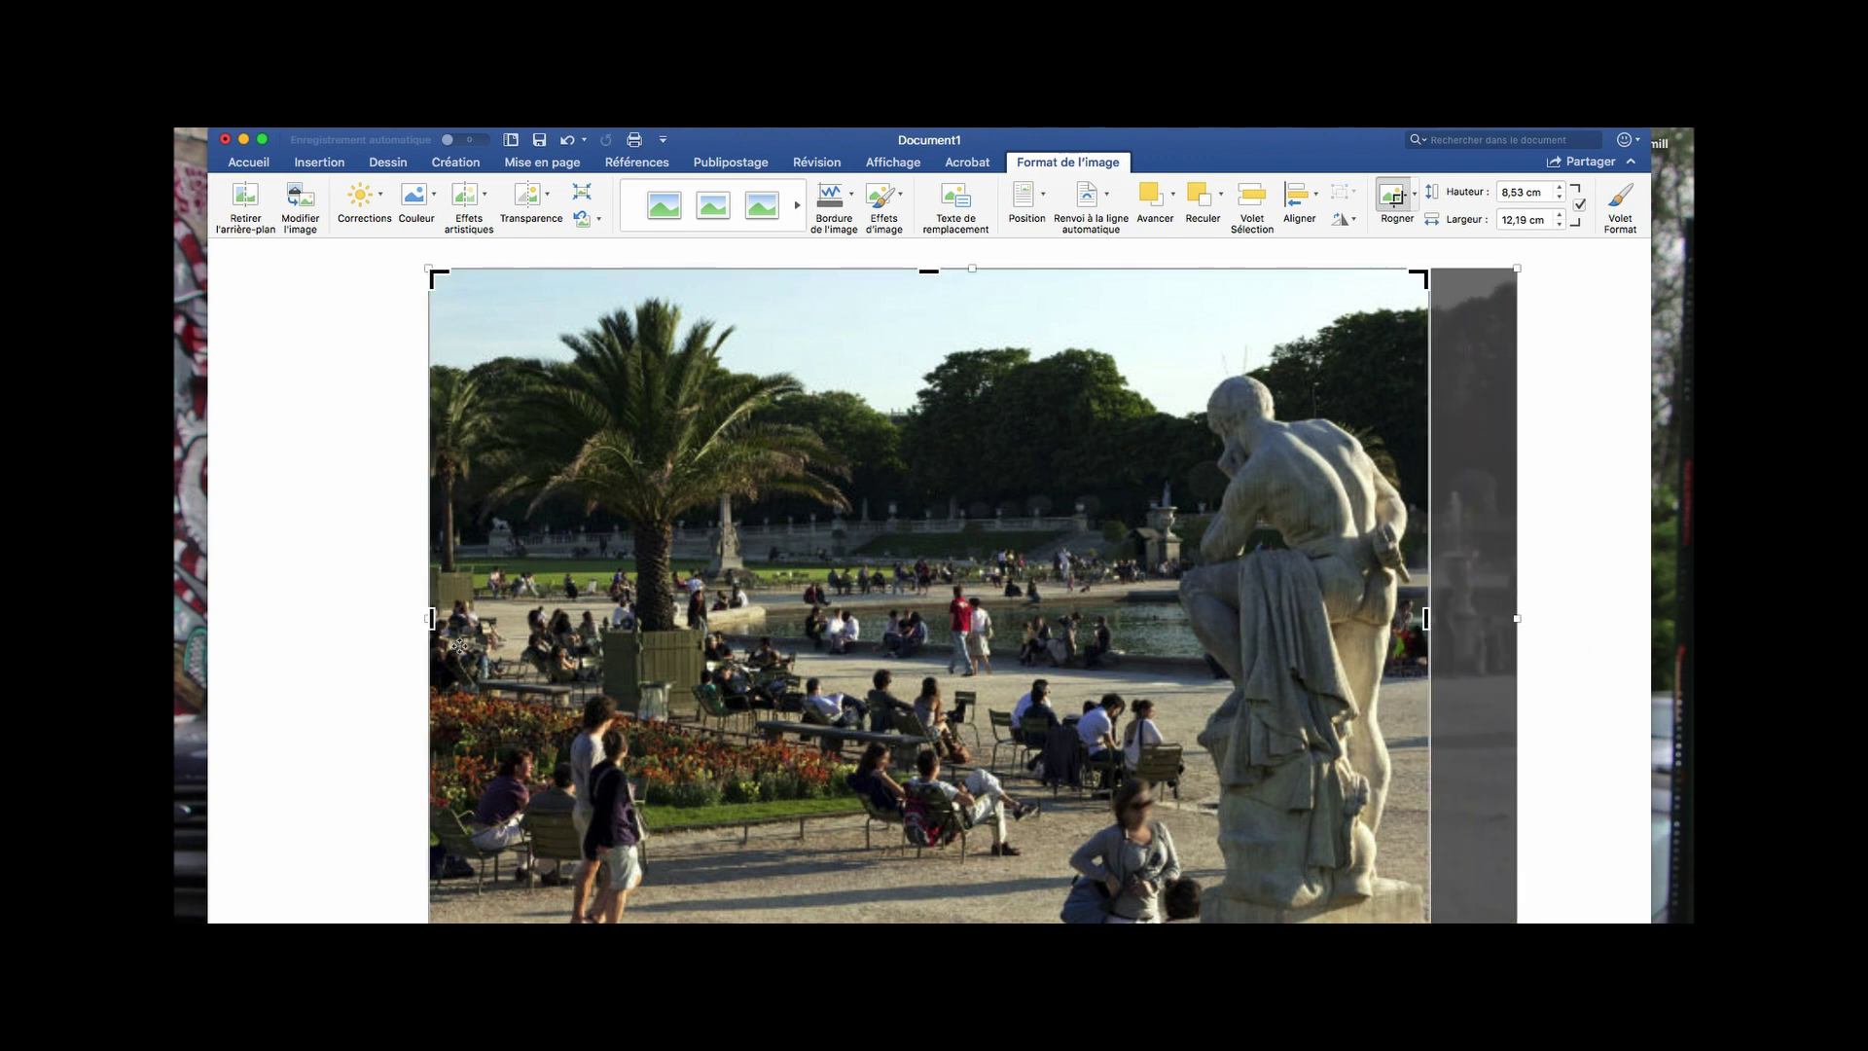
Try cropping the photo's left and top sides down to the statue alone, about 3,4 × 7,17 cm, reposition it, and undo these changes
{"action": "left_click_drag", "start_coordinate": [432, 619], "coordinate": [1152, 619]}
{"action": "left_click_drag", "start_coordinate": [1292, 273], "coordinate": [1289, 362]}
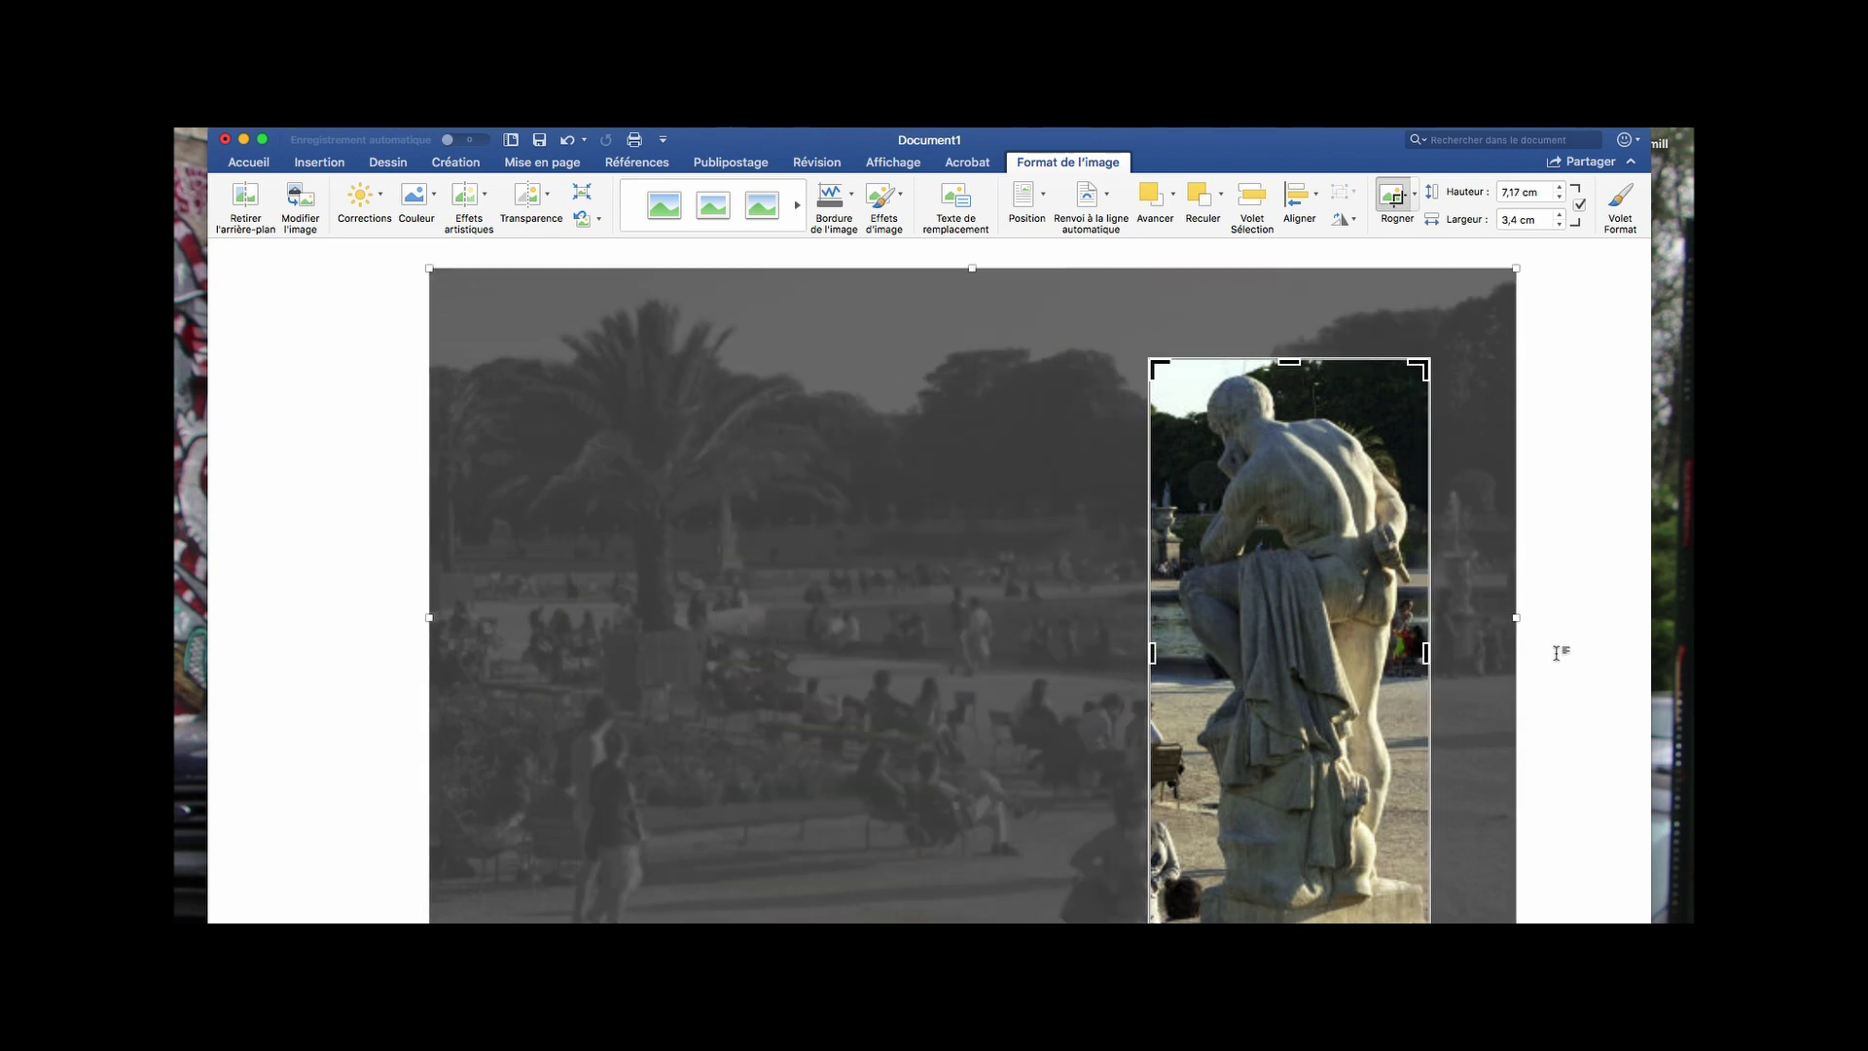
{"action": "left_click", "coordinate": [1558, 654]}
{"action": "left_click_drag", "start_coordinate": [1289, 535], "coordinate": [909, 507]}
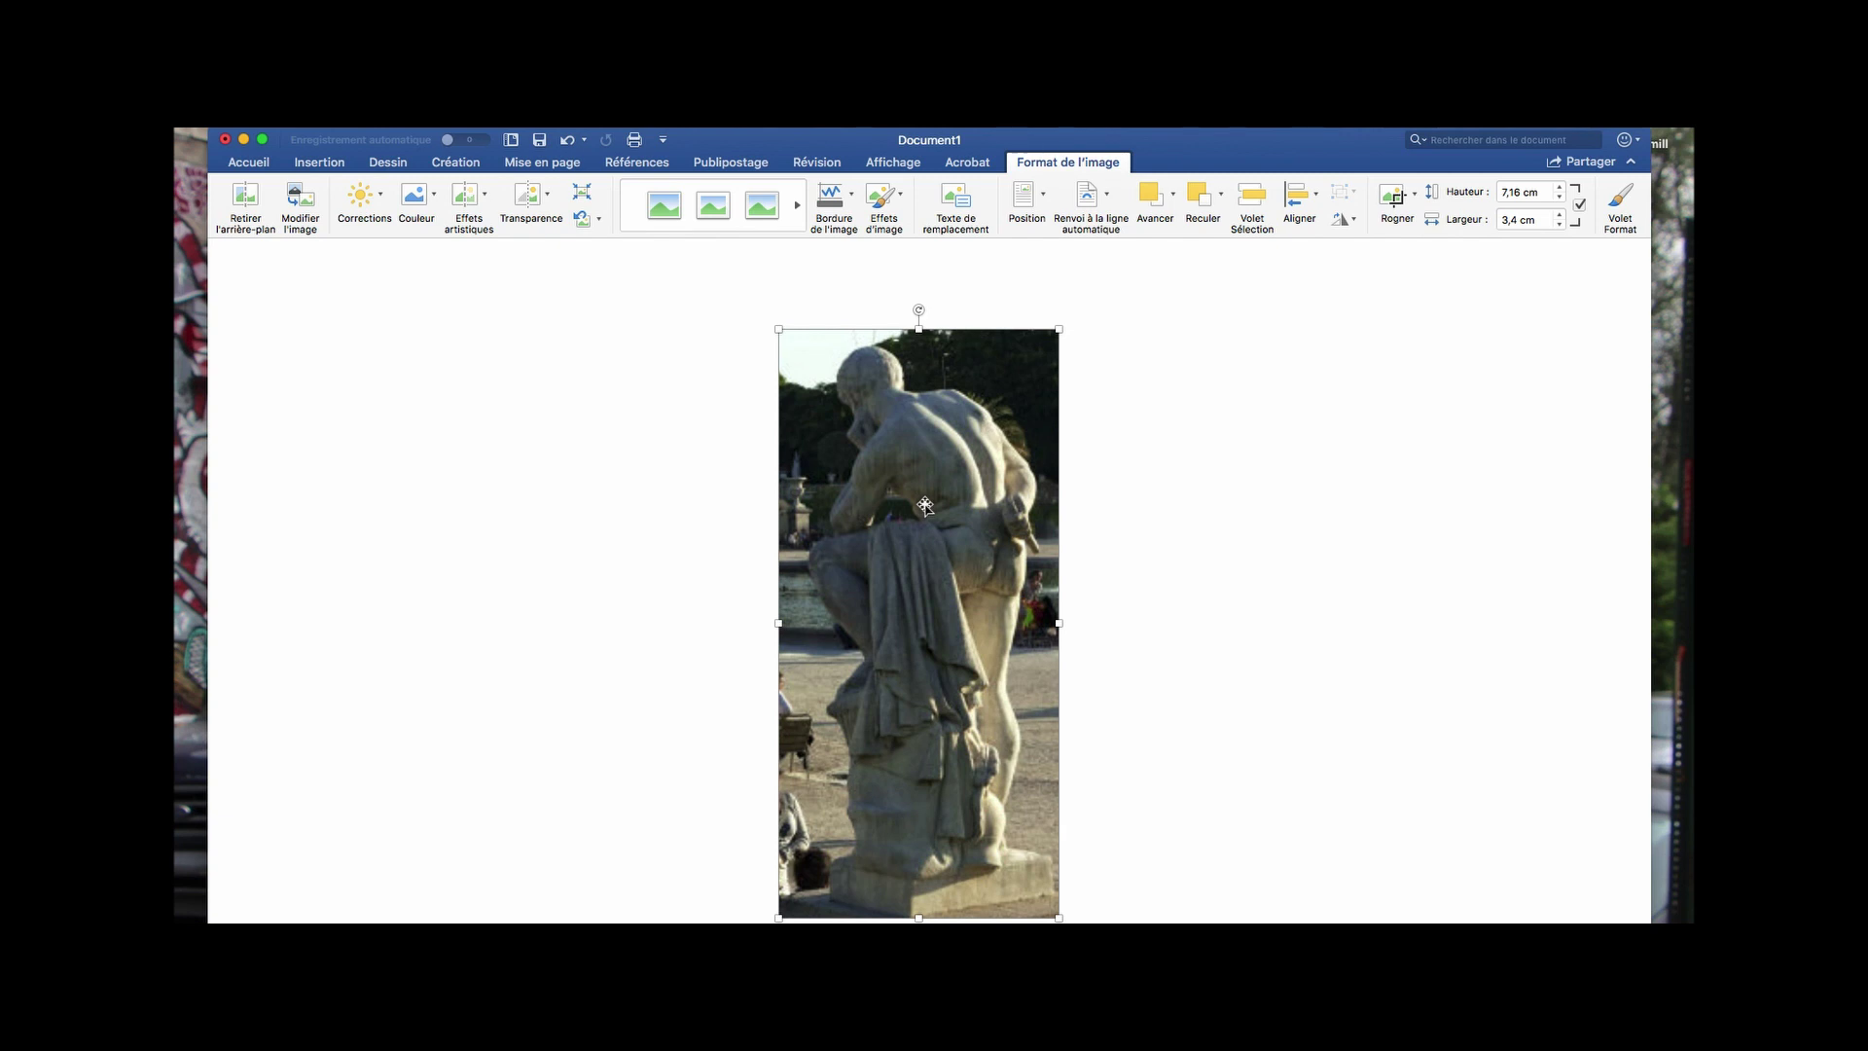
{"action": "key", "text": "super+z"}
{"action": "key", "text": "super+z"}
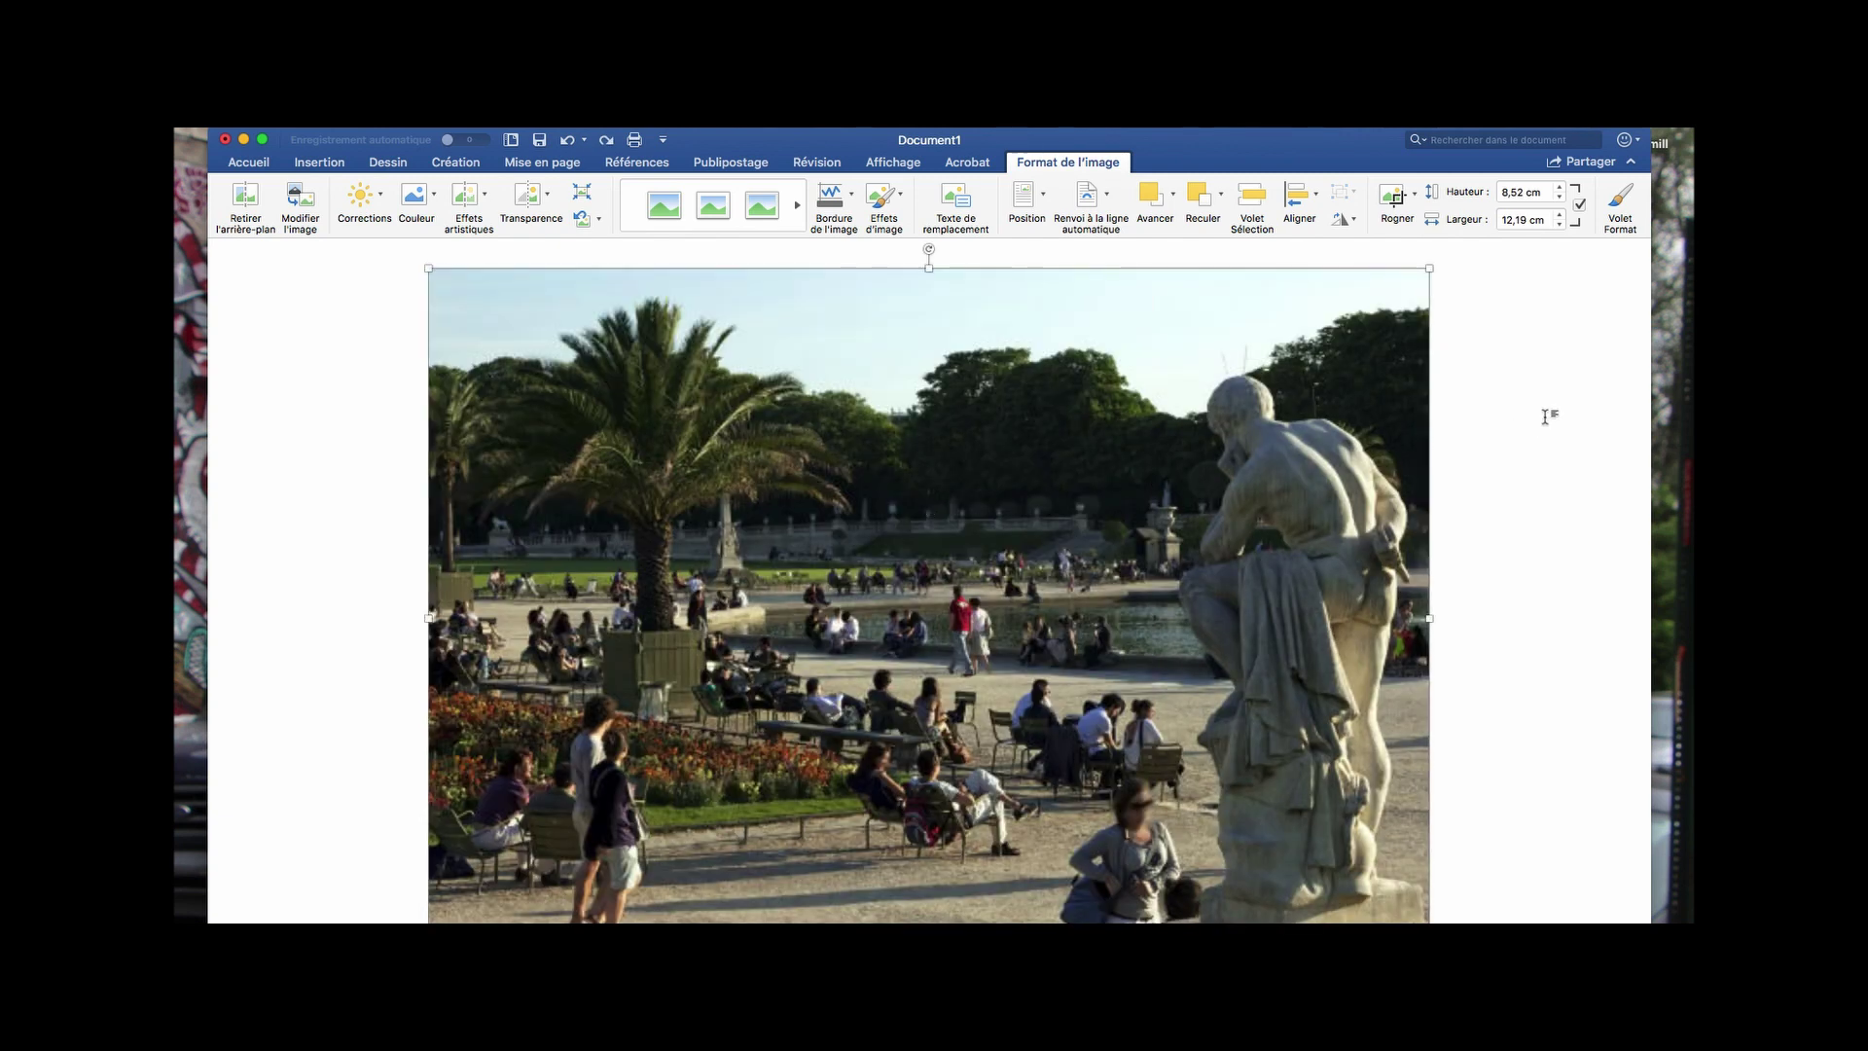
{"action": "left_click", "coordinate": [1545, 416]}
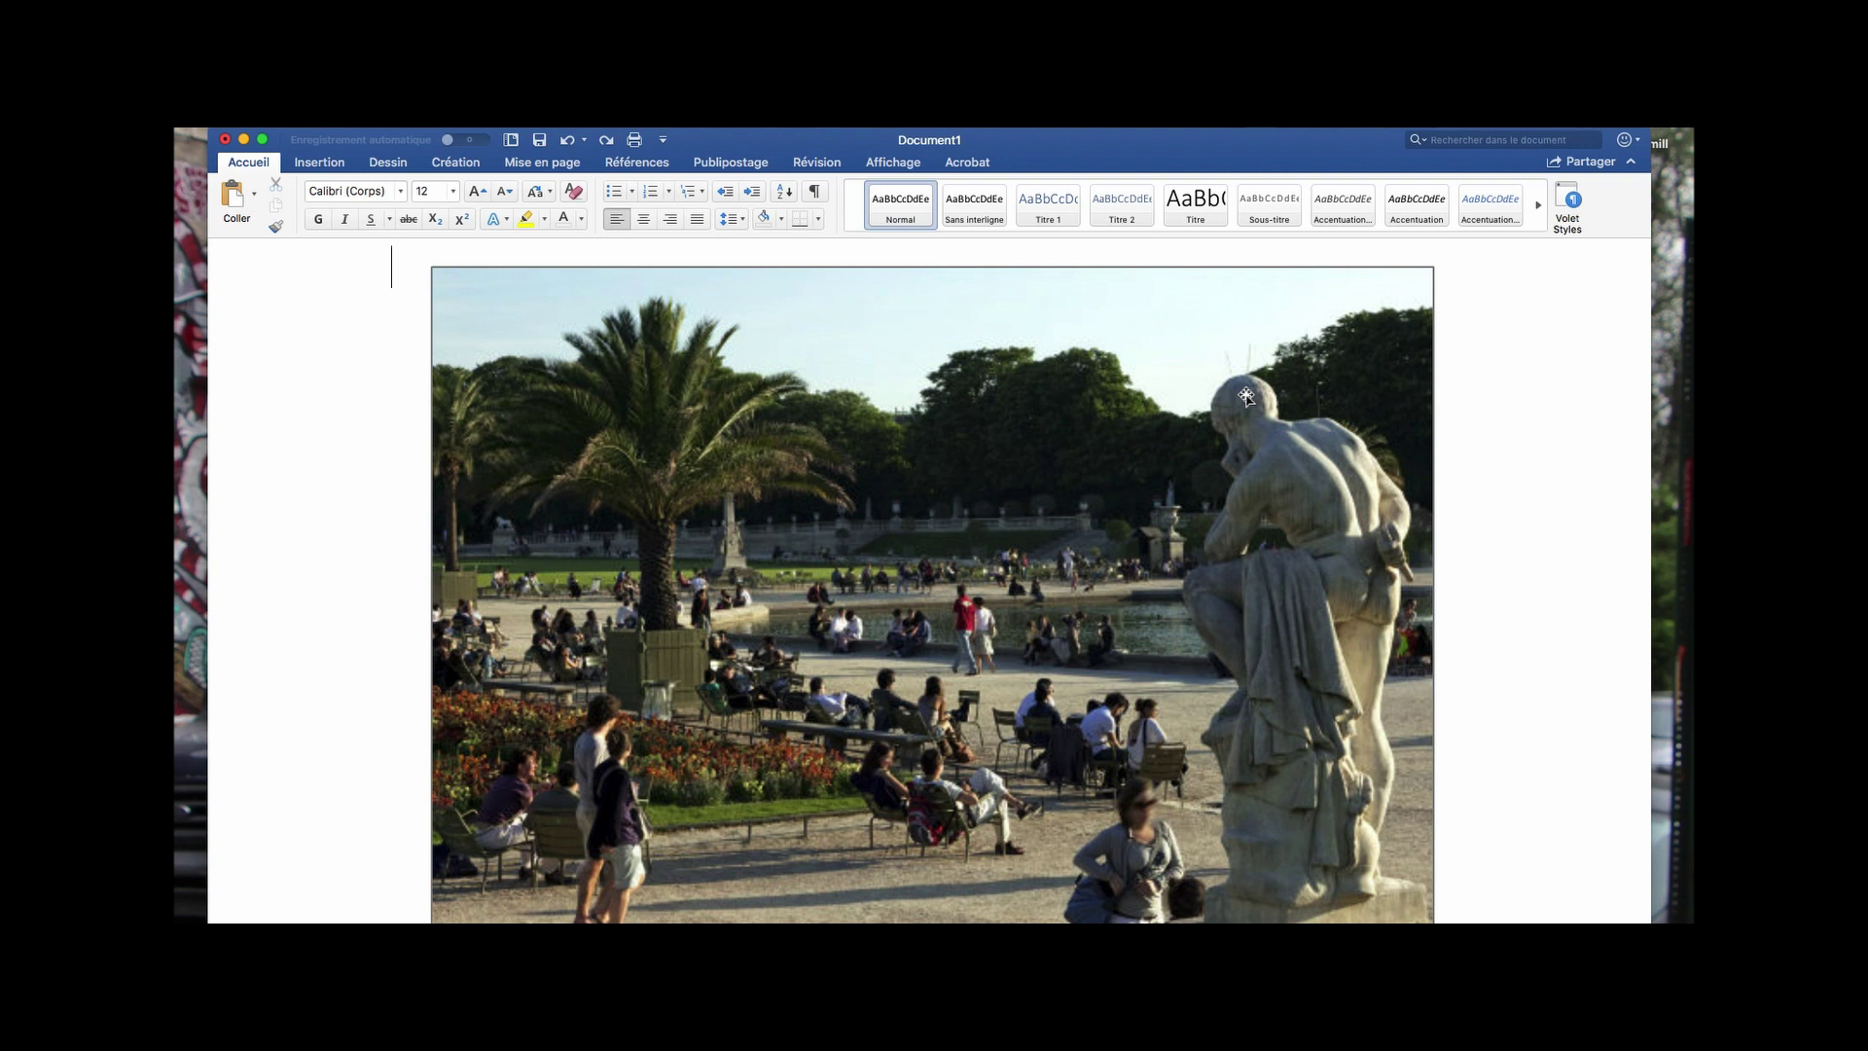
Shrink the statue photo proportionally to about two thirds of its size and reposition it on the page
{"action": "left_click", "coordinate": [1166, 468]}
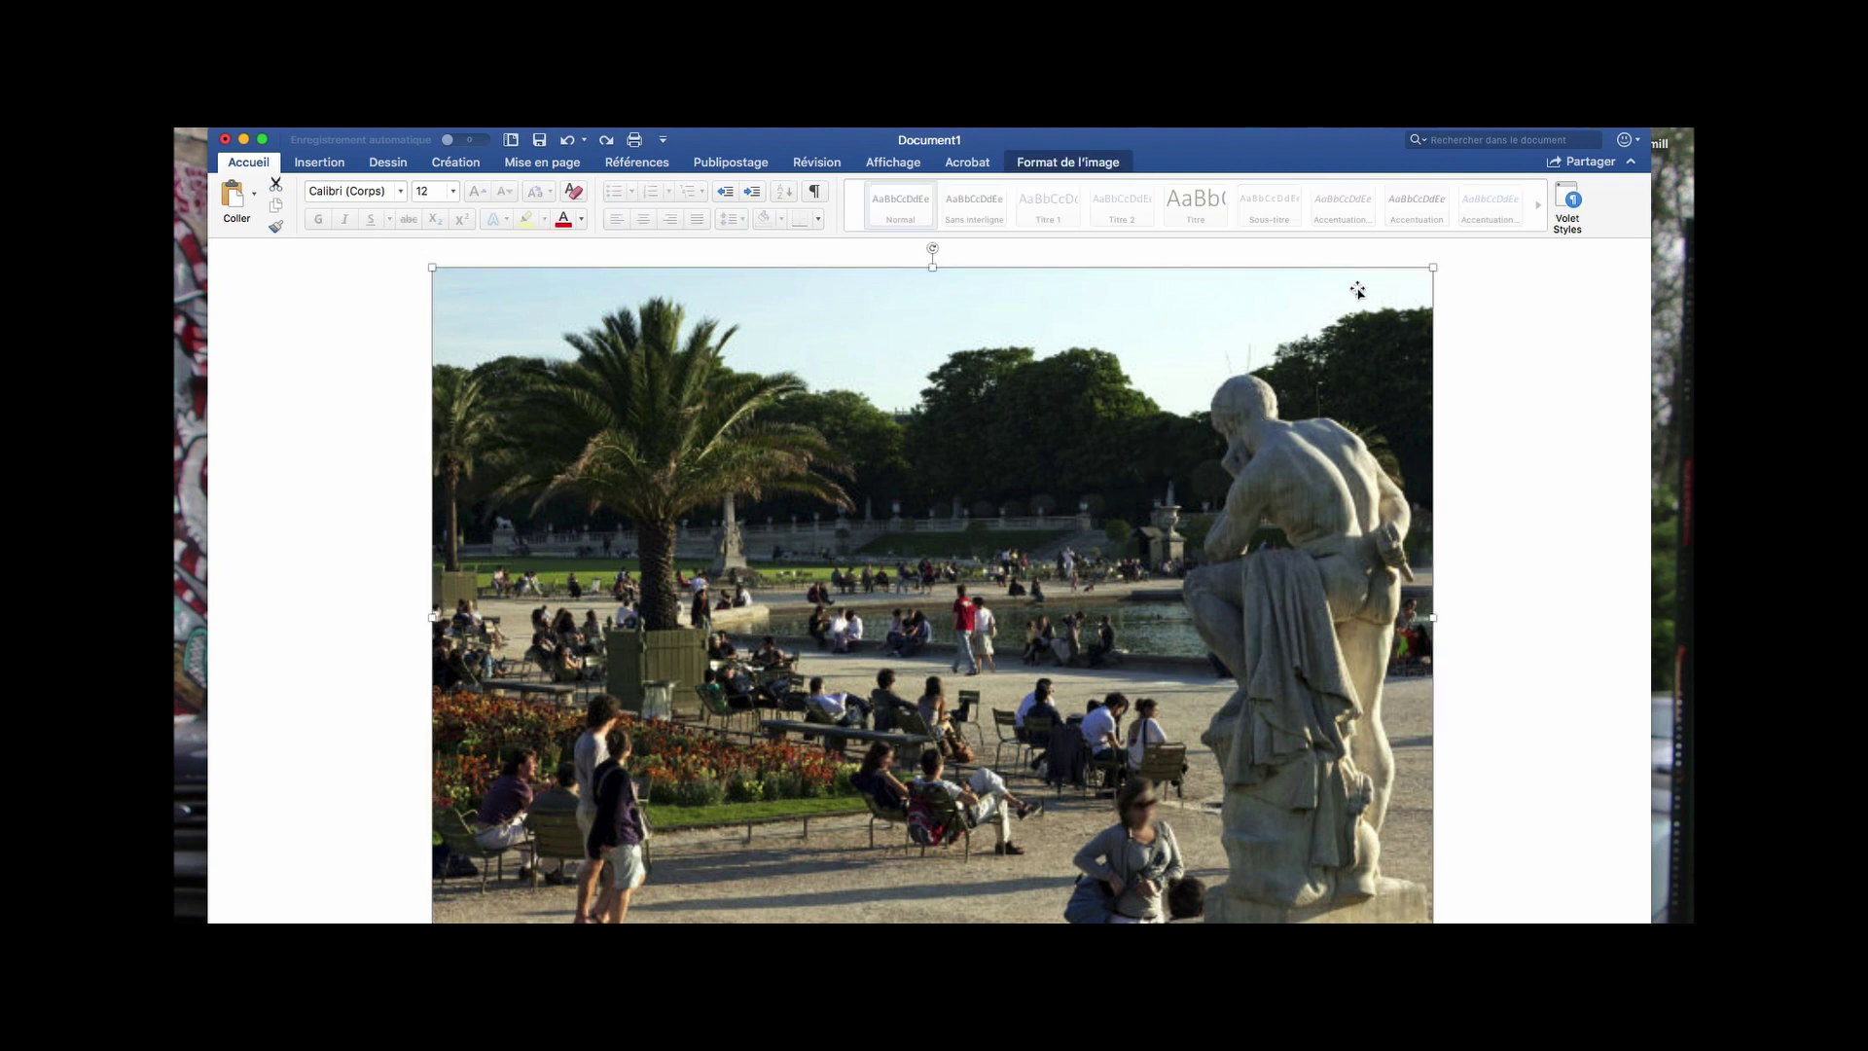
{"action": "left_click_drag", "start_coordinate": [1422, 274], "coordinate": [1113, 486]}
{"action": "left_click_drag", "start_coordinate": [934, 613], "coordinate": [924, 509]}
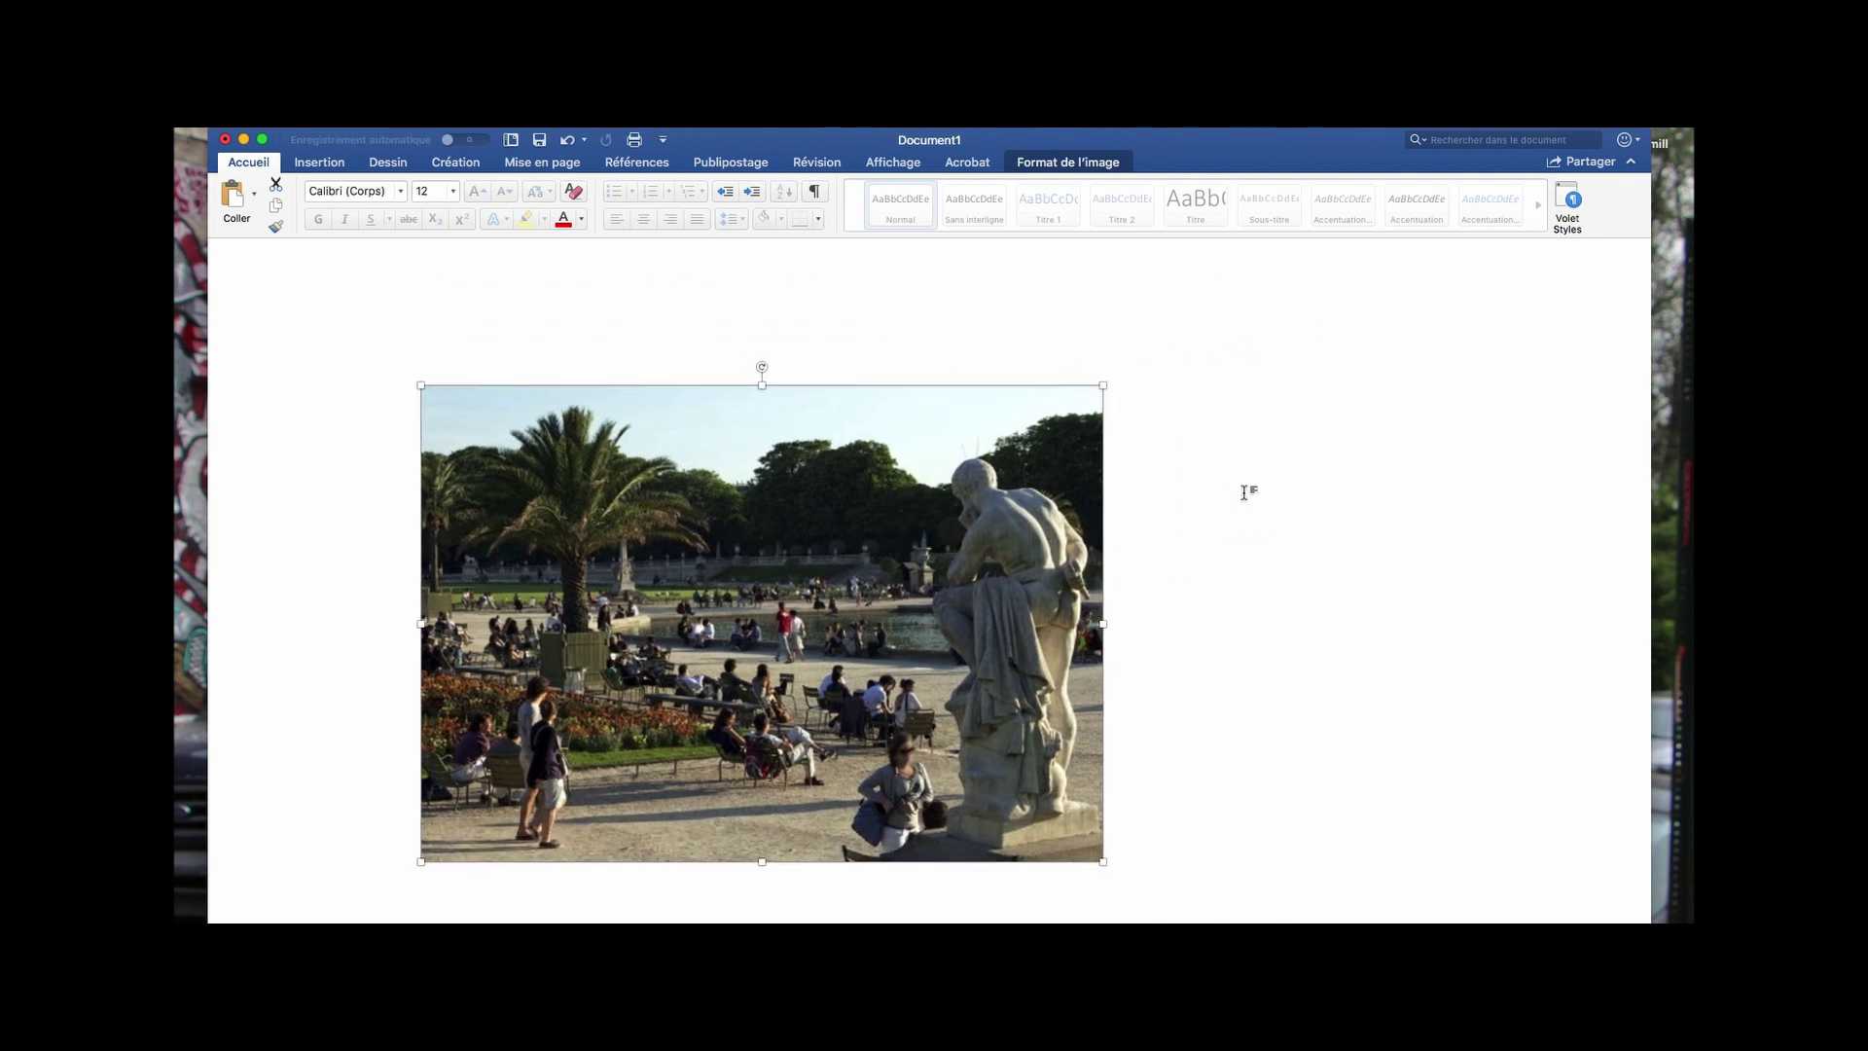
{"action": "left_click_drag", "start_coordinate": [830, 667], "coordinate": [836, 645]}
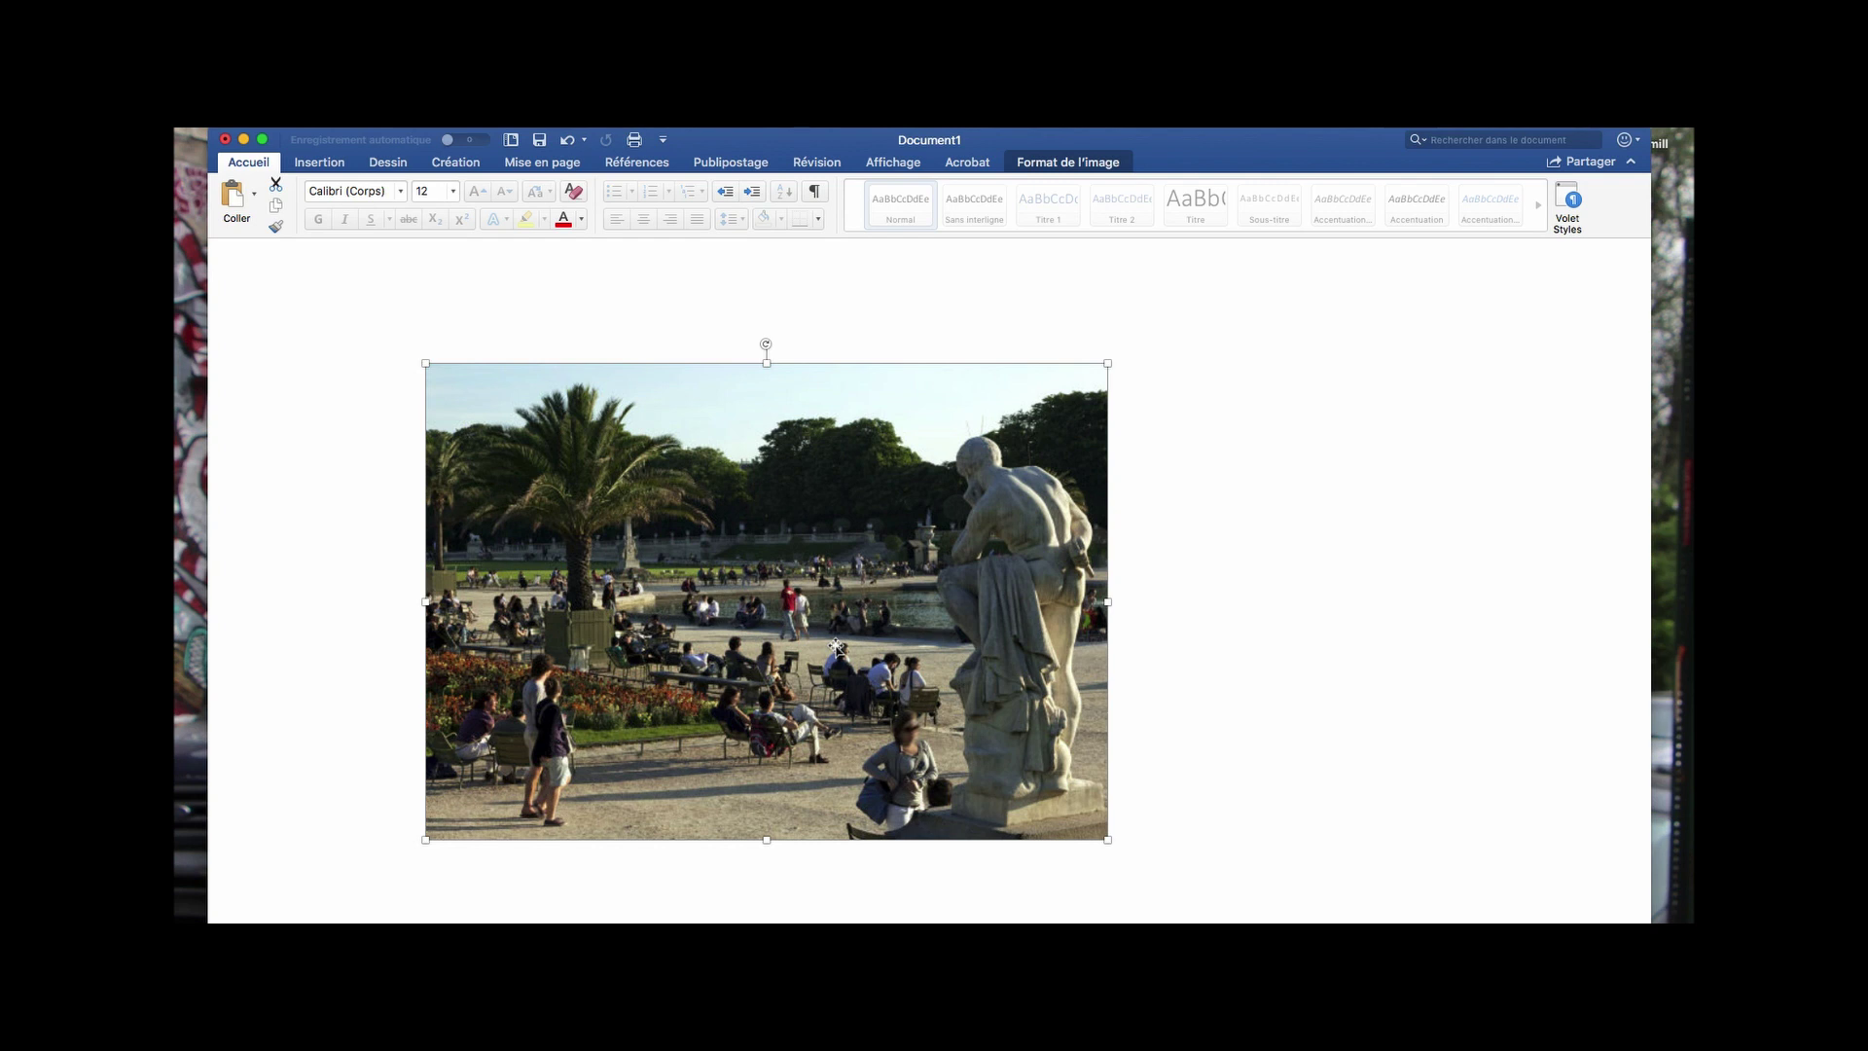
Draw a rectangle about 5,28 × 0,94 cm beside the photo and move it onto the photo's lower left corner
{"action": "left_click", "coordinate": [321, 163]}
{"action": "left_click", "coordinate": [478, 195]}
{"action": "left_click", "coordinate": [569, 255]}
{"action": "mouse_move", "coordinate": [1142, 502]}
{"action": "left_mouse_down"}
{"action": "mouse_move", "coordinate": [1447, 600]}
{"action": "mouse_move", "coordinate": [1576, 580]}
{"action": "left_mouse_up"}
{"action": "left_click_drag", "start_coordinate": [1438, 545], "coordinate": [722, 792]}
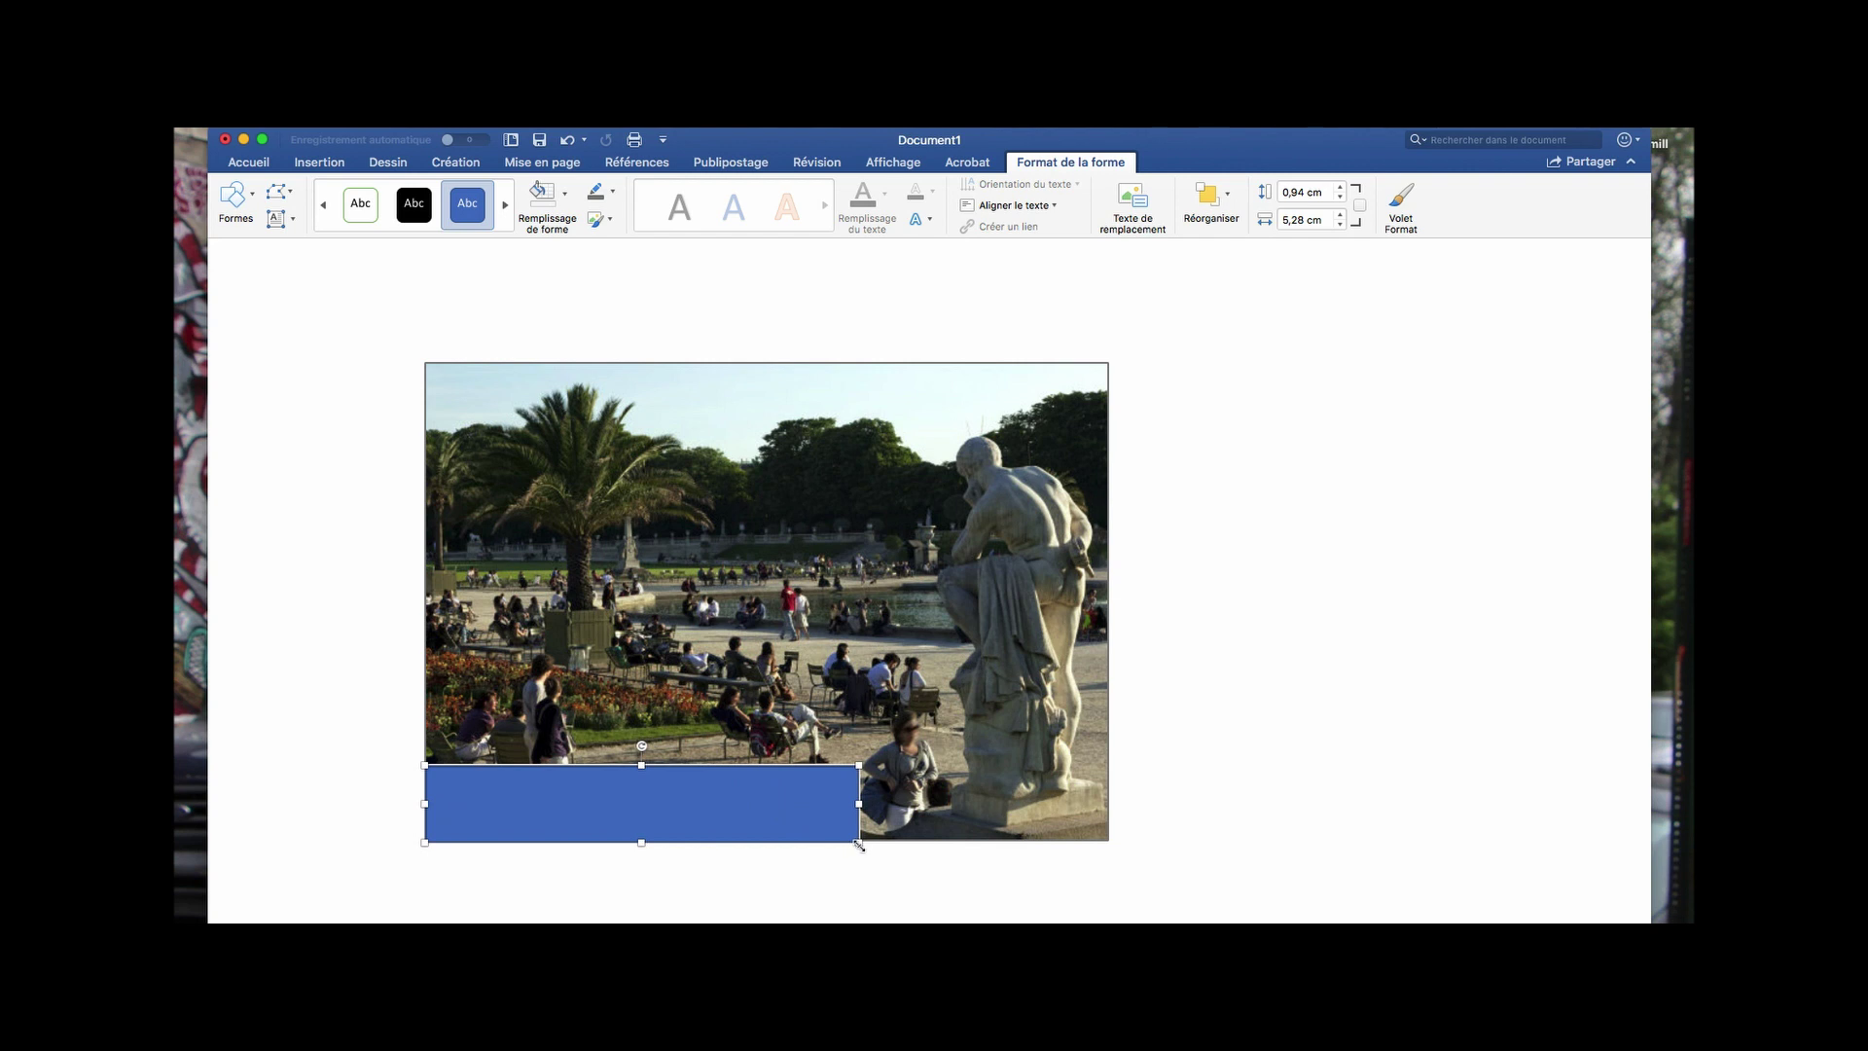
Stretch the rectangle across the photo's full width along its lower edge, to about 8,33 × 0,89 cm
{"action": "left_click_drag", "start_coordinate": [858, 843], "coordinate": [1108, 840]}
{"action": "left_click", "coordinate": [1201, 779]}
{"action": "left_click", "coordinate": [1051, 814]}
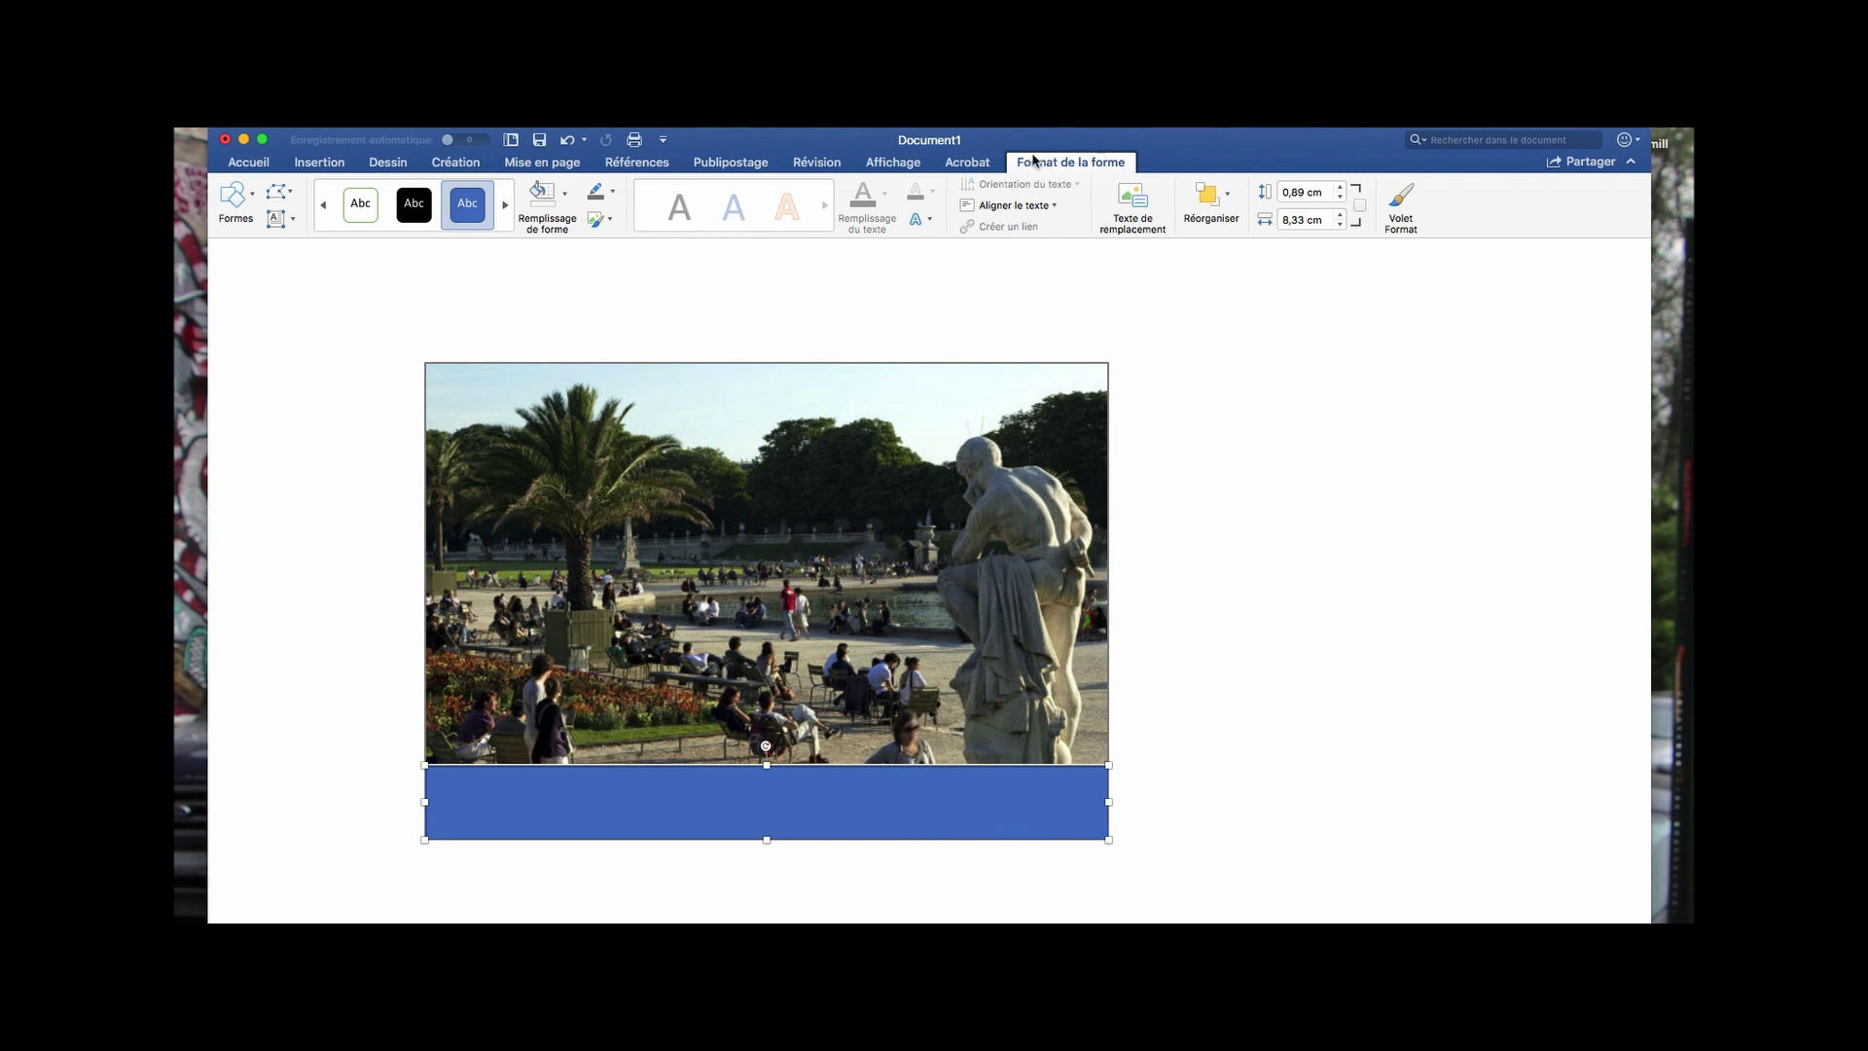
Remove the rectangle's outline and fill it with dark green from the theme colours
{"action": "left_click", "coordinate": [612, 191]}
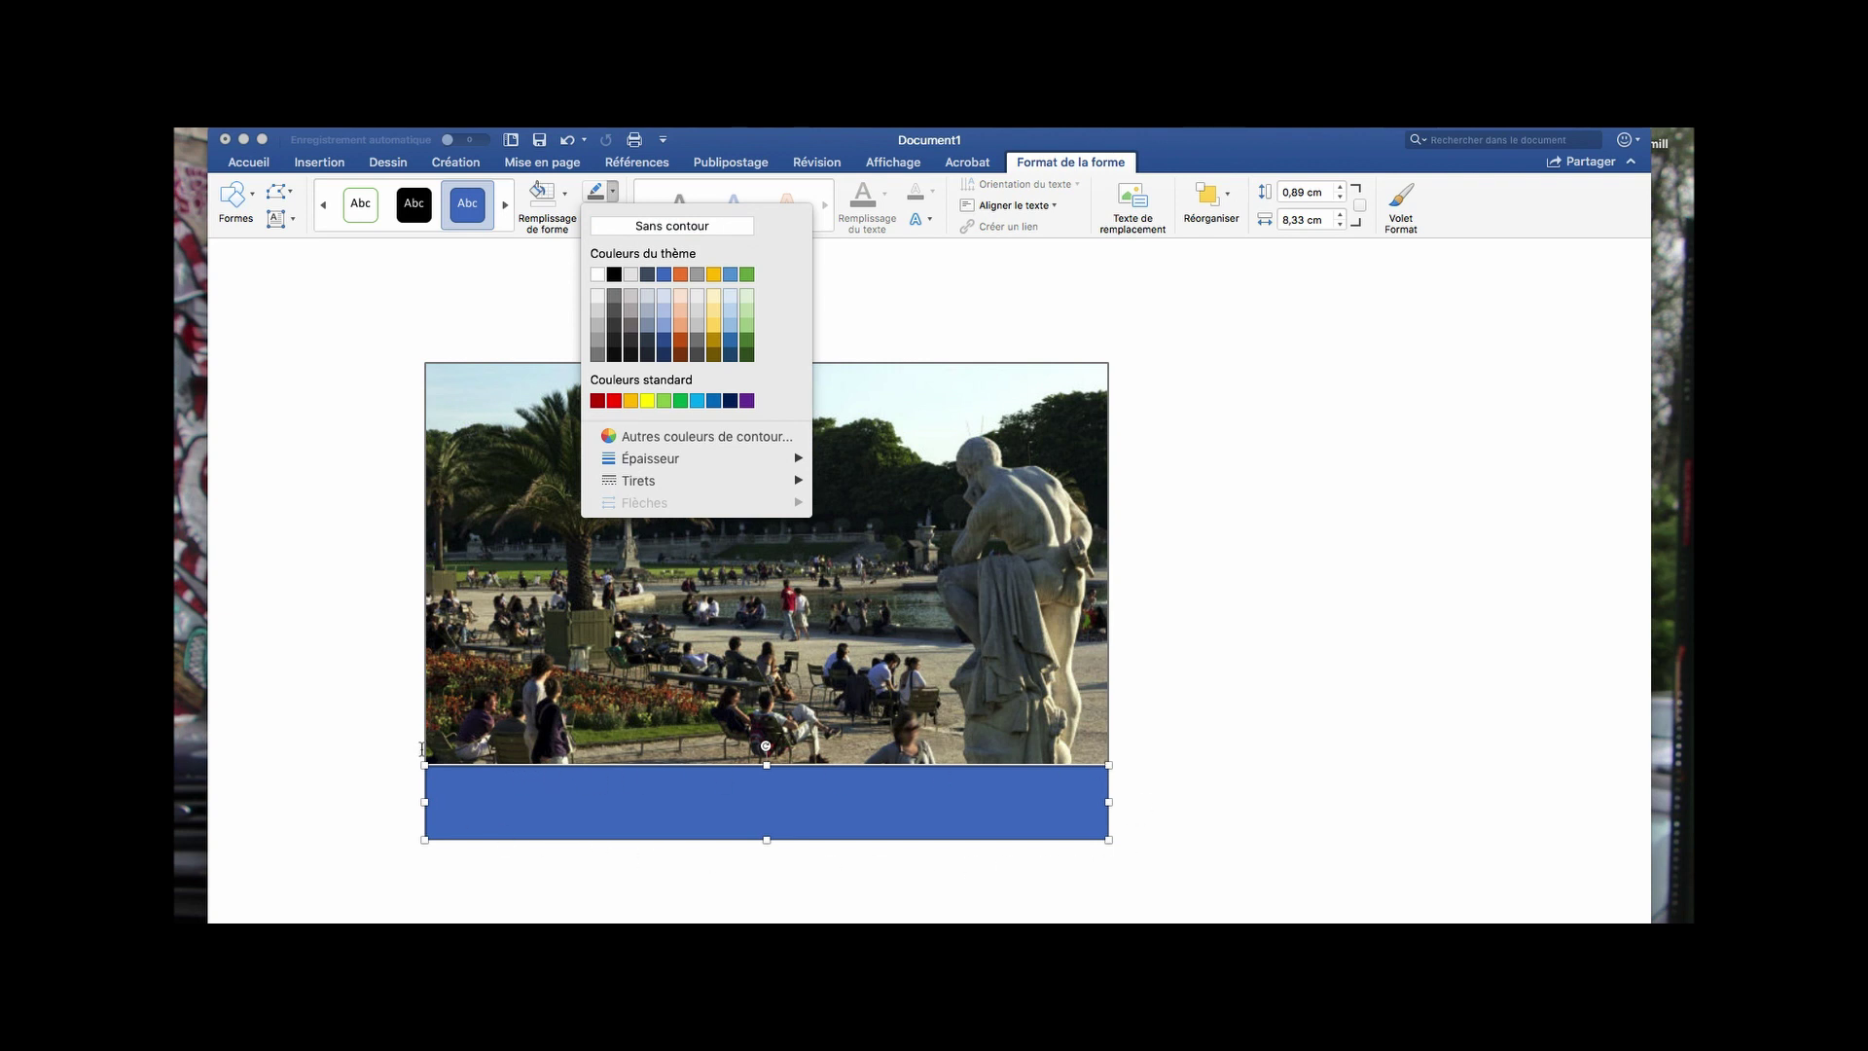
{"action": "left_click", "coordinate": [672, 226]}
{"action": "left_click", "coordinate": [565, 195]}
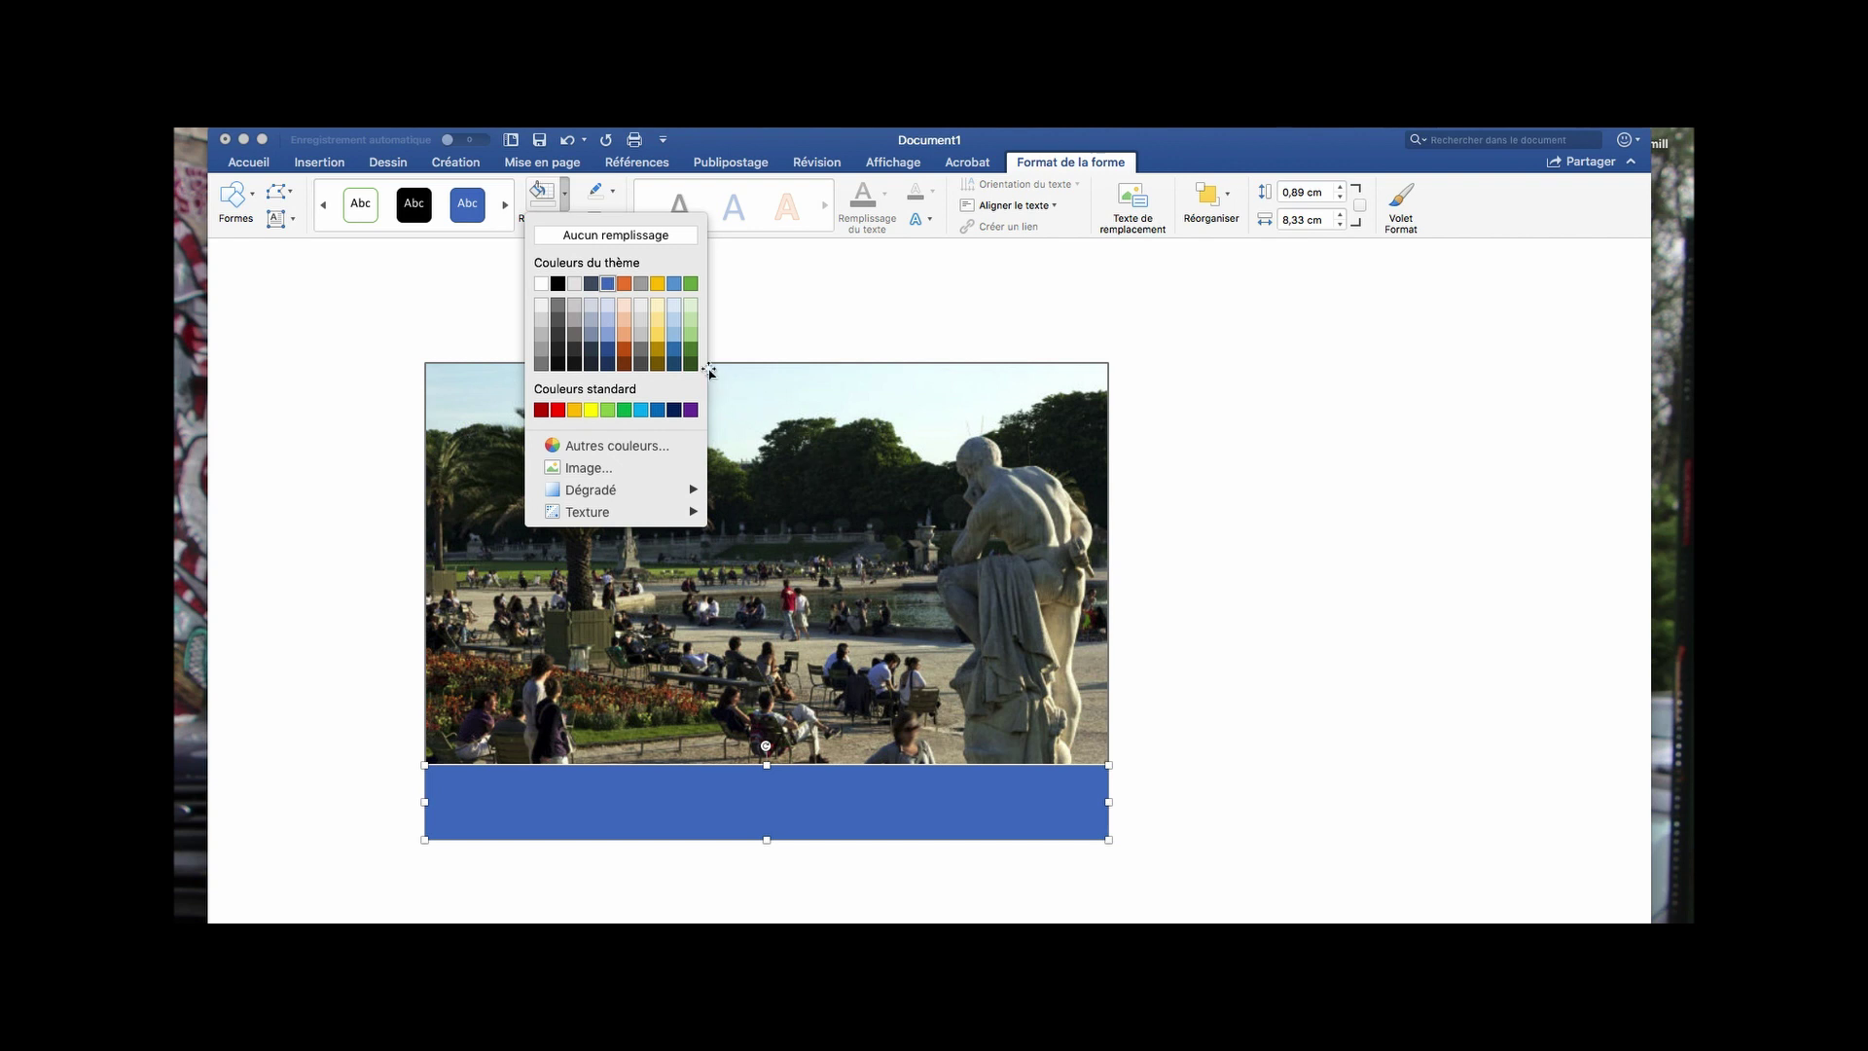
{"action": "left_click", "coordinate": [691, 348]}
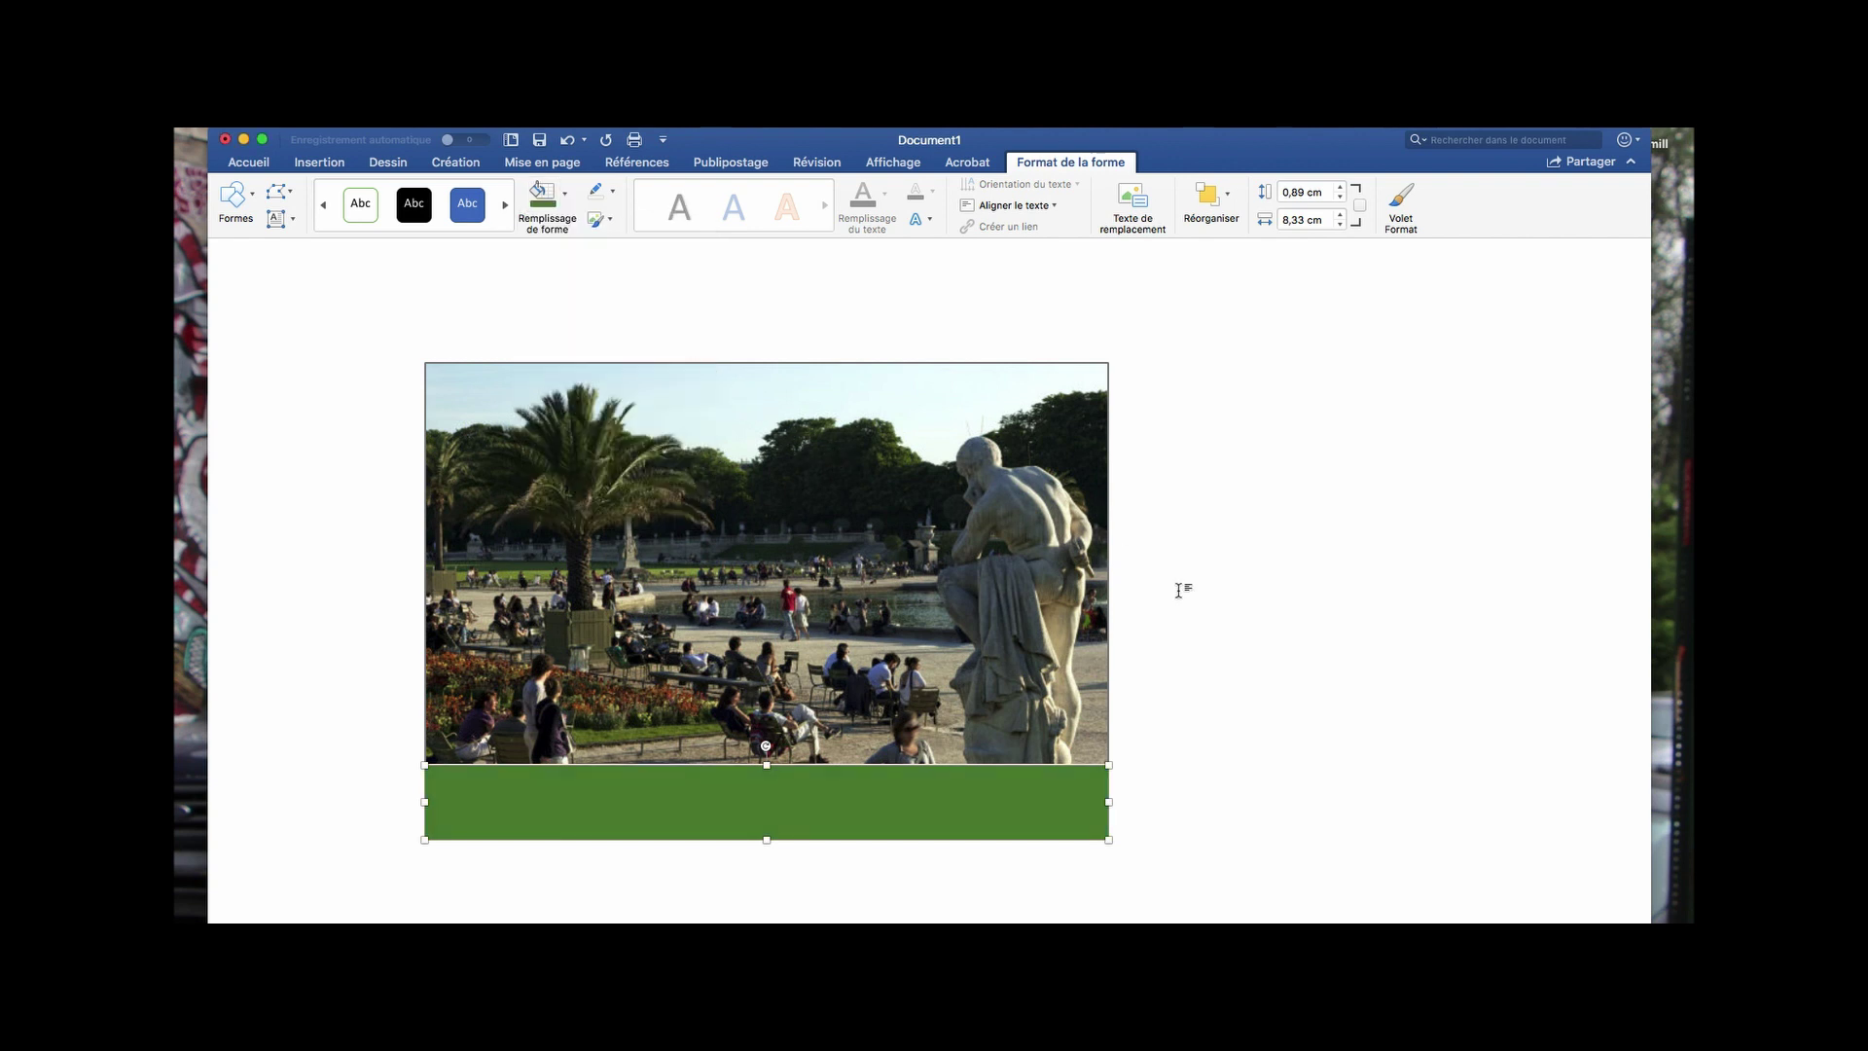
{"action": "left_click", "coordinate": [1264, 618]}
Set the transparency of the green rectangle's solid fill to 40%
{"action": "left_click", "coordinate": [1409, 220]}
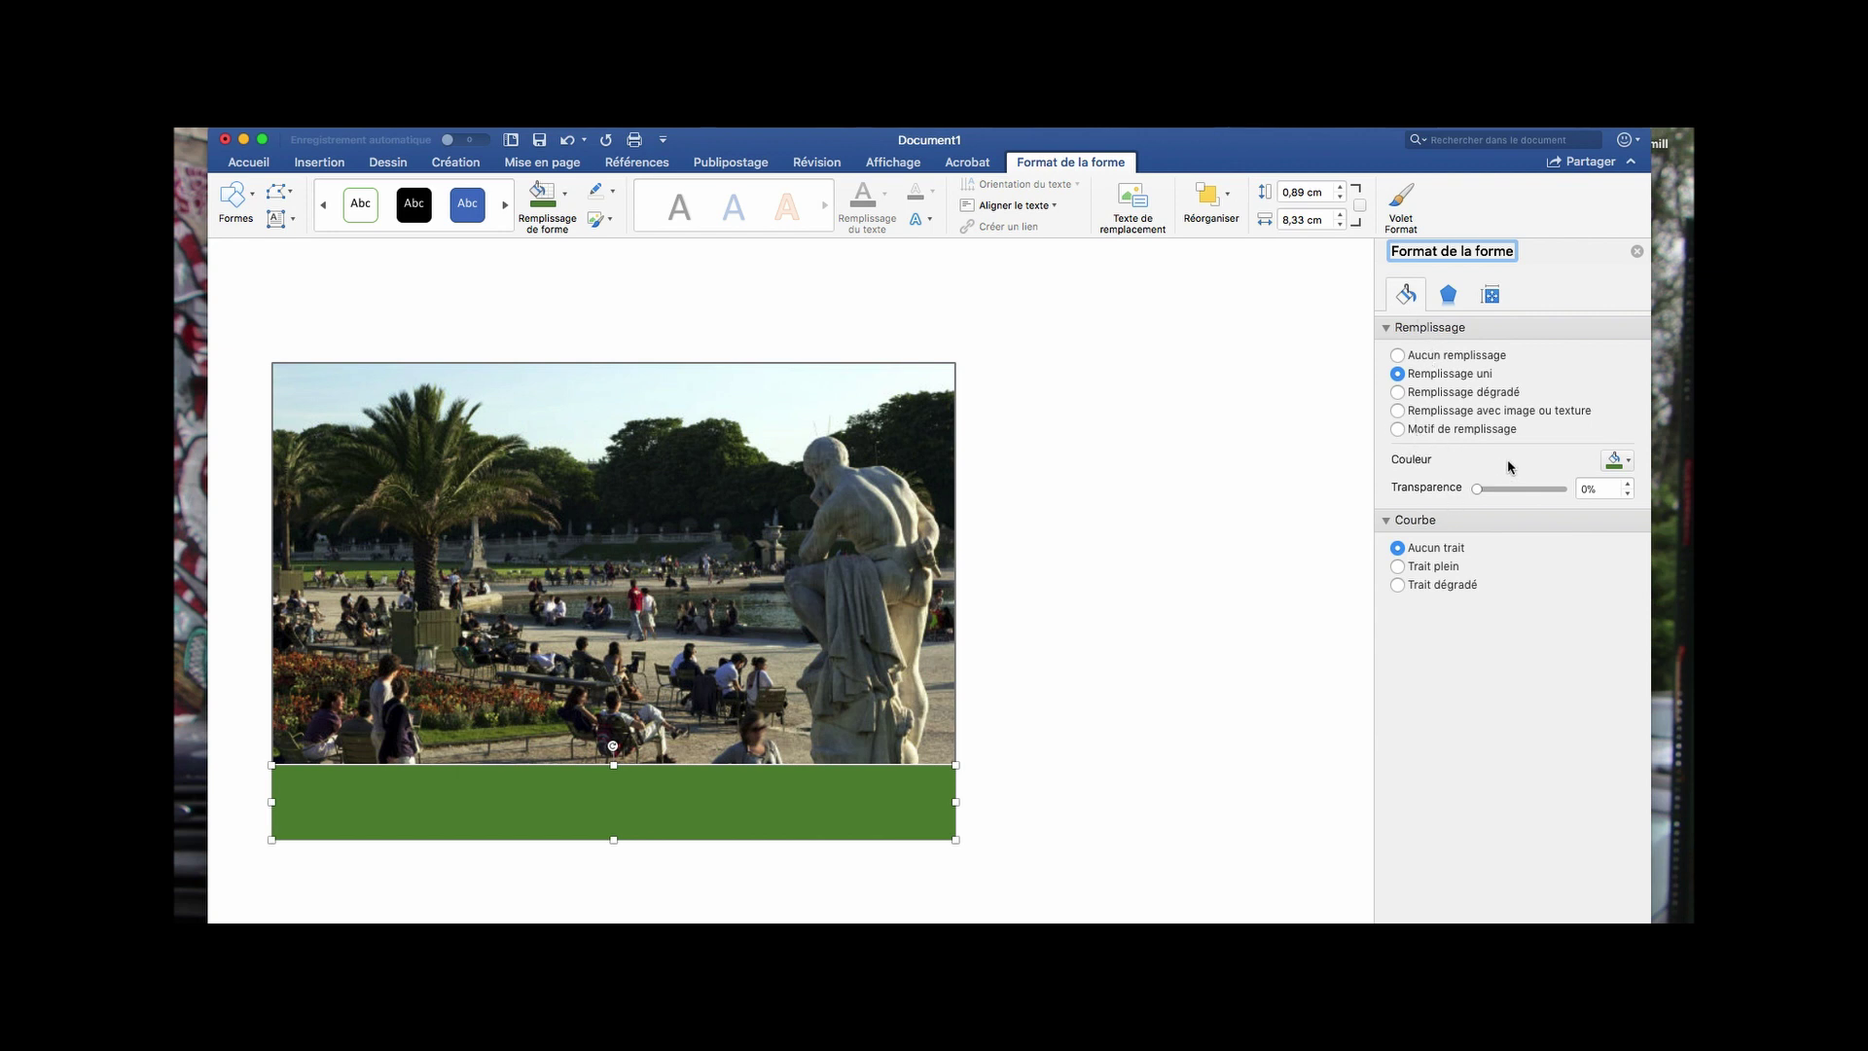
{"action": "left_click", "coordinate": [1631, 465]}
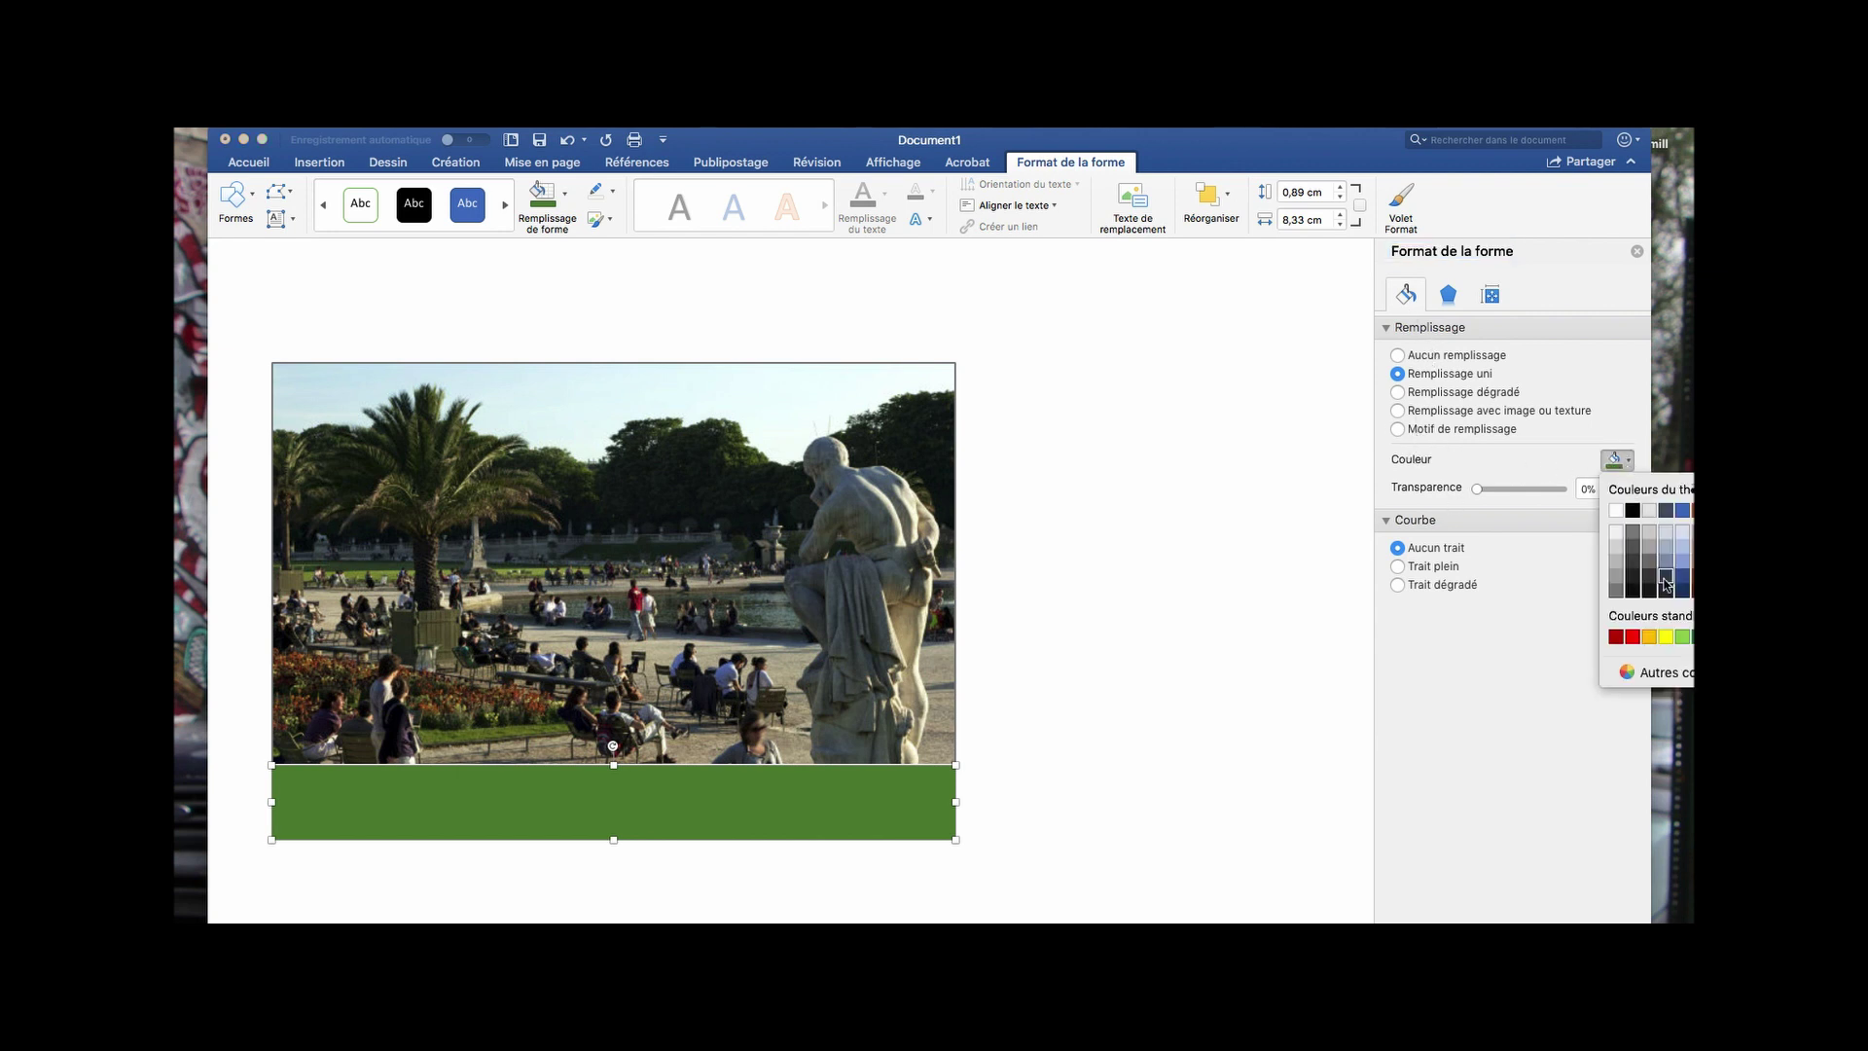
{"action": "left_click", "coordinate": [1477, 501]}
{"action": "left_click_drag", "start_coordinate": [1477, 498], "coordinate": [1523, 494]}
{"action": "left_click", "coordinate": [1065, 413]}
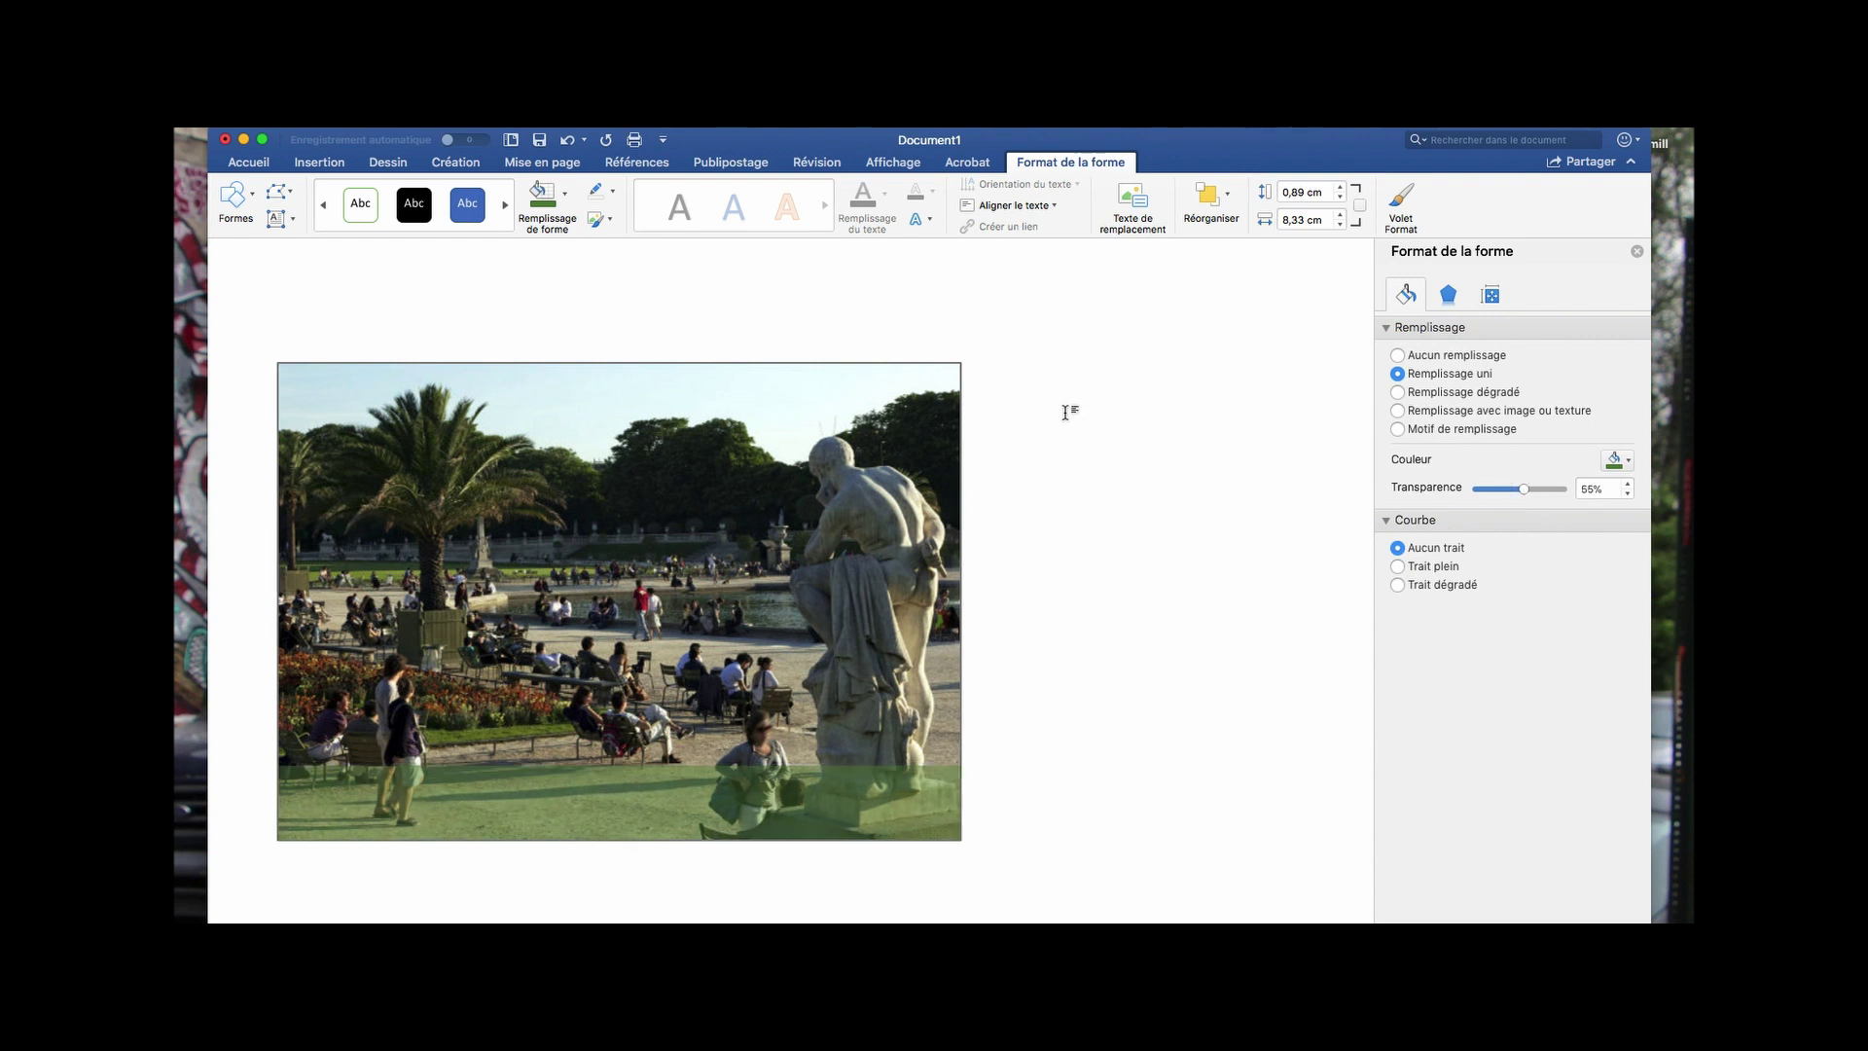
{"action": "scroll", "coordinate": [1065, 413], "scroll_direction": "left", "scroll_amount": 2}
{"action": "scroll", "coordinate": [1065, 412], "scroll_direction": "left", "scroll_amount": 2}
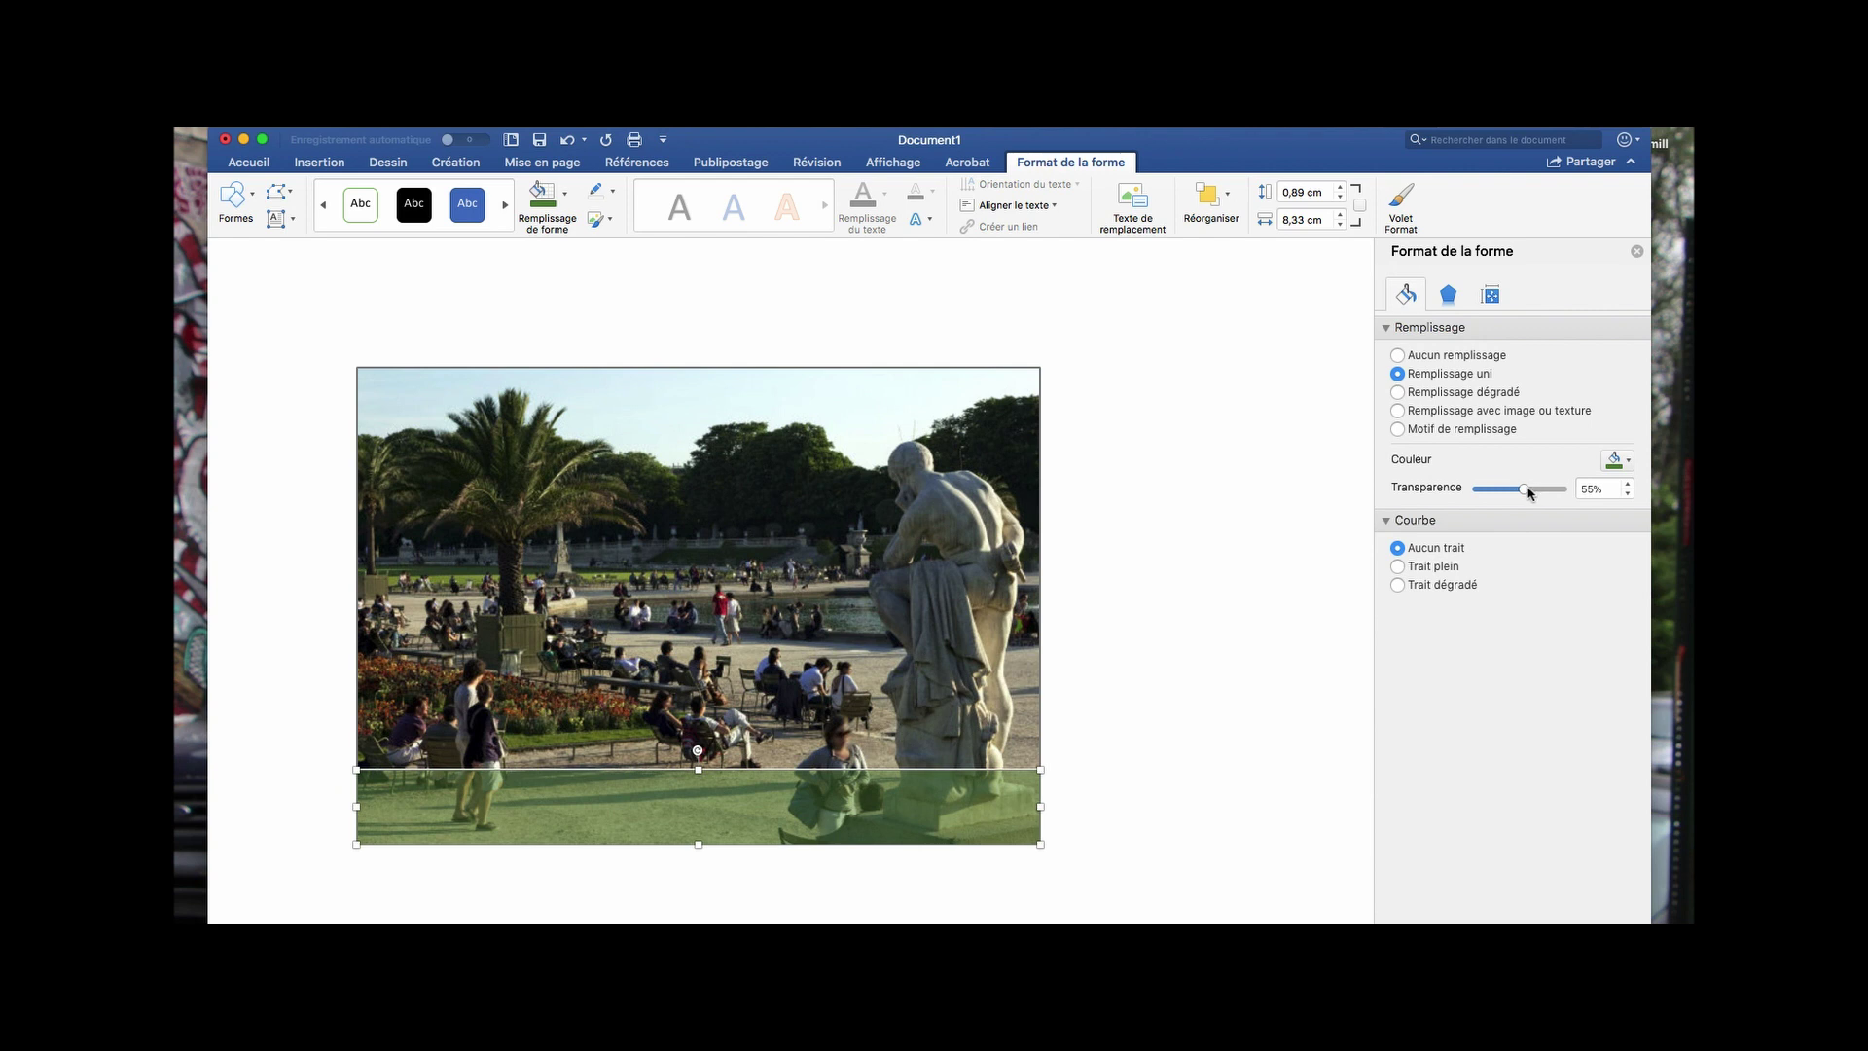
{"action": "left_click_drag", "start_coordinate": [1527, 492], "coordinate": [1511, 489]}
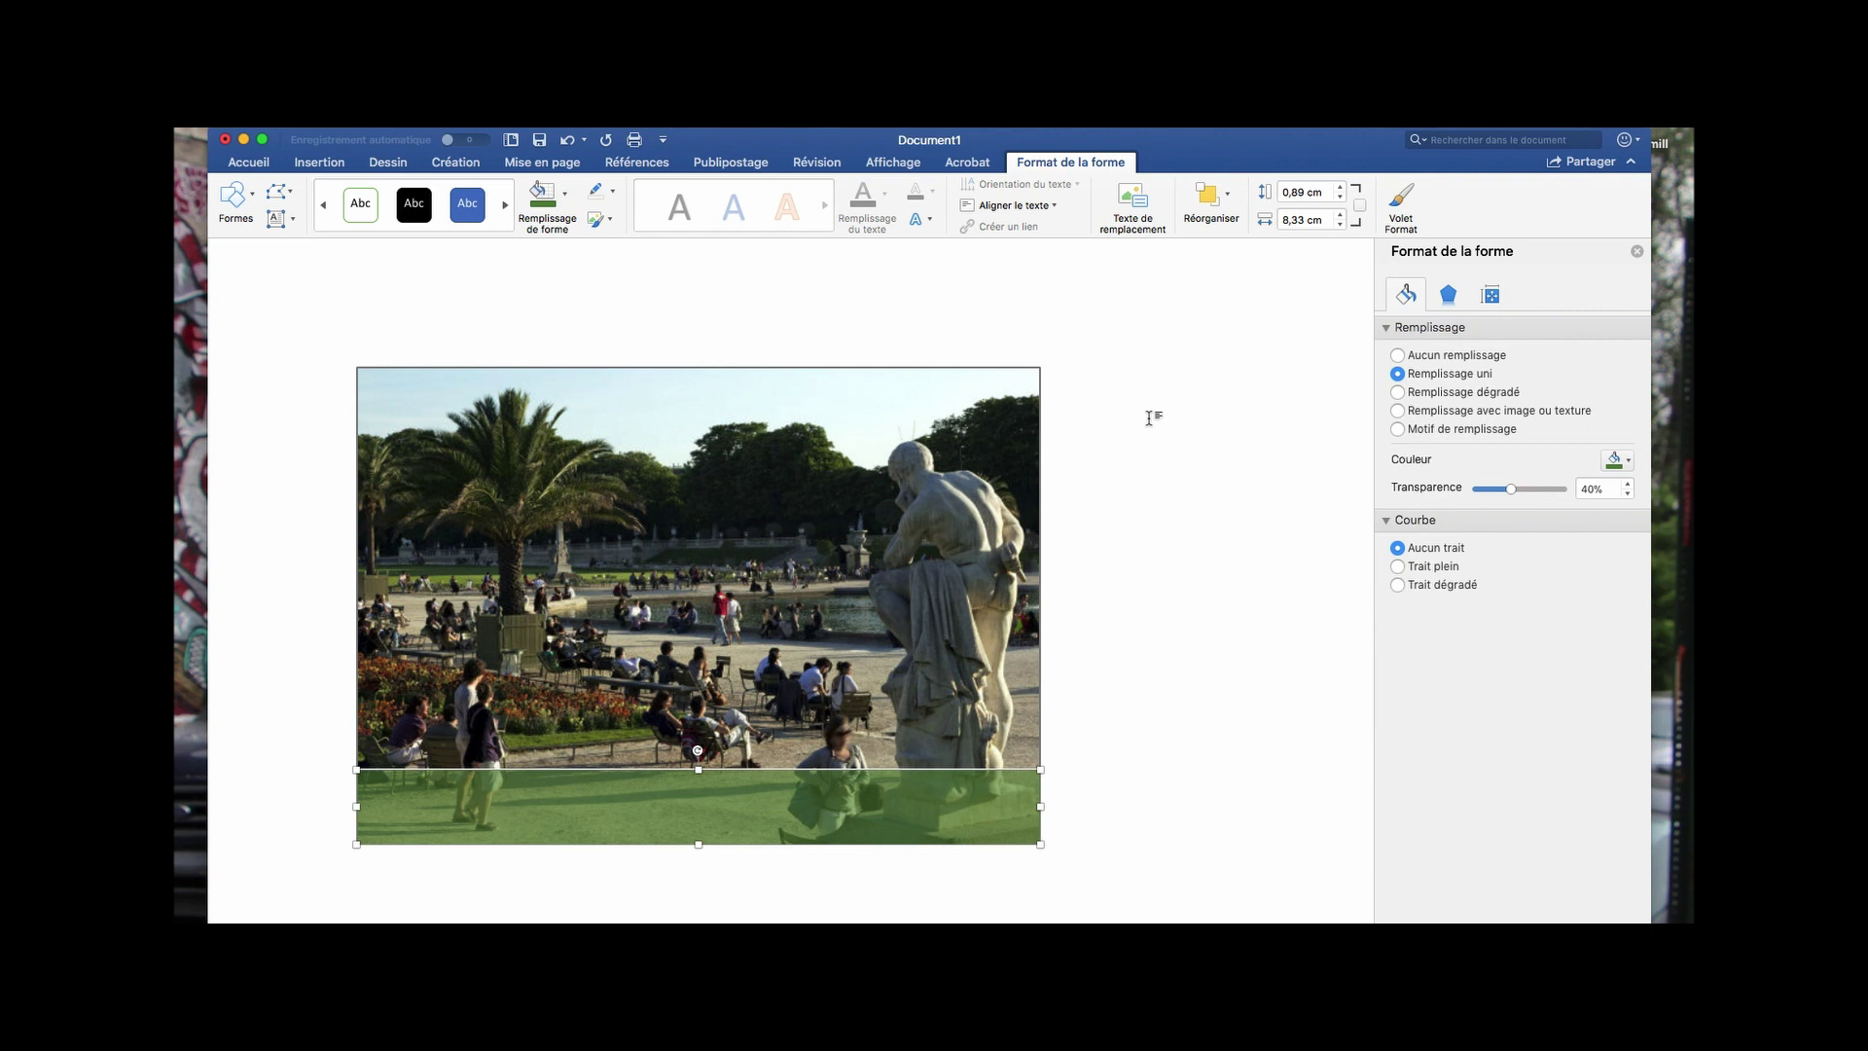
Draw a text box about 4,14 × 1,22 cm at the photo's upper right corner and enter JARDIN DU LUXEMBOURG
{"action": "left_click", "coordinate": [339, 165]}
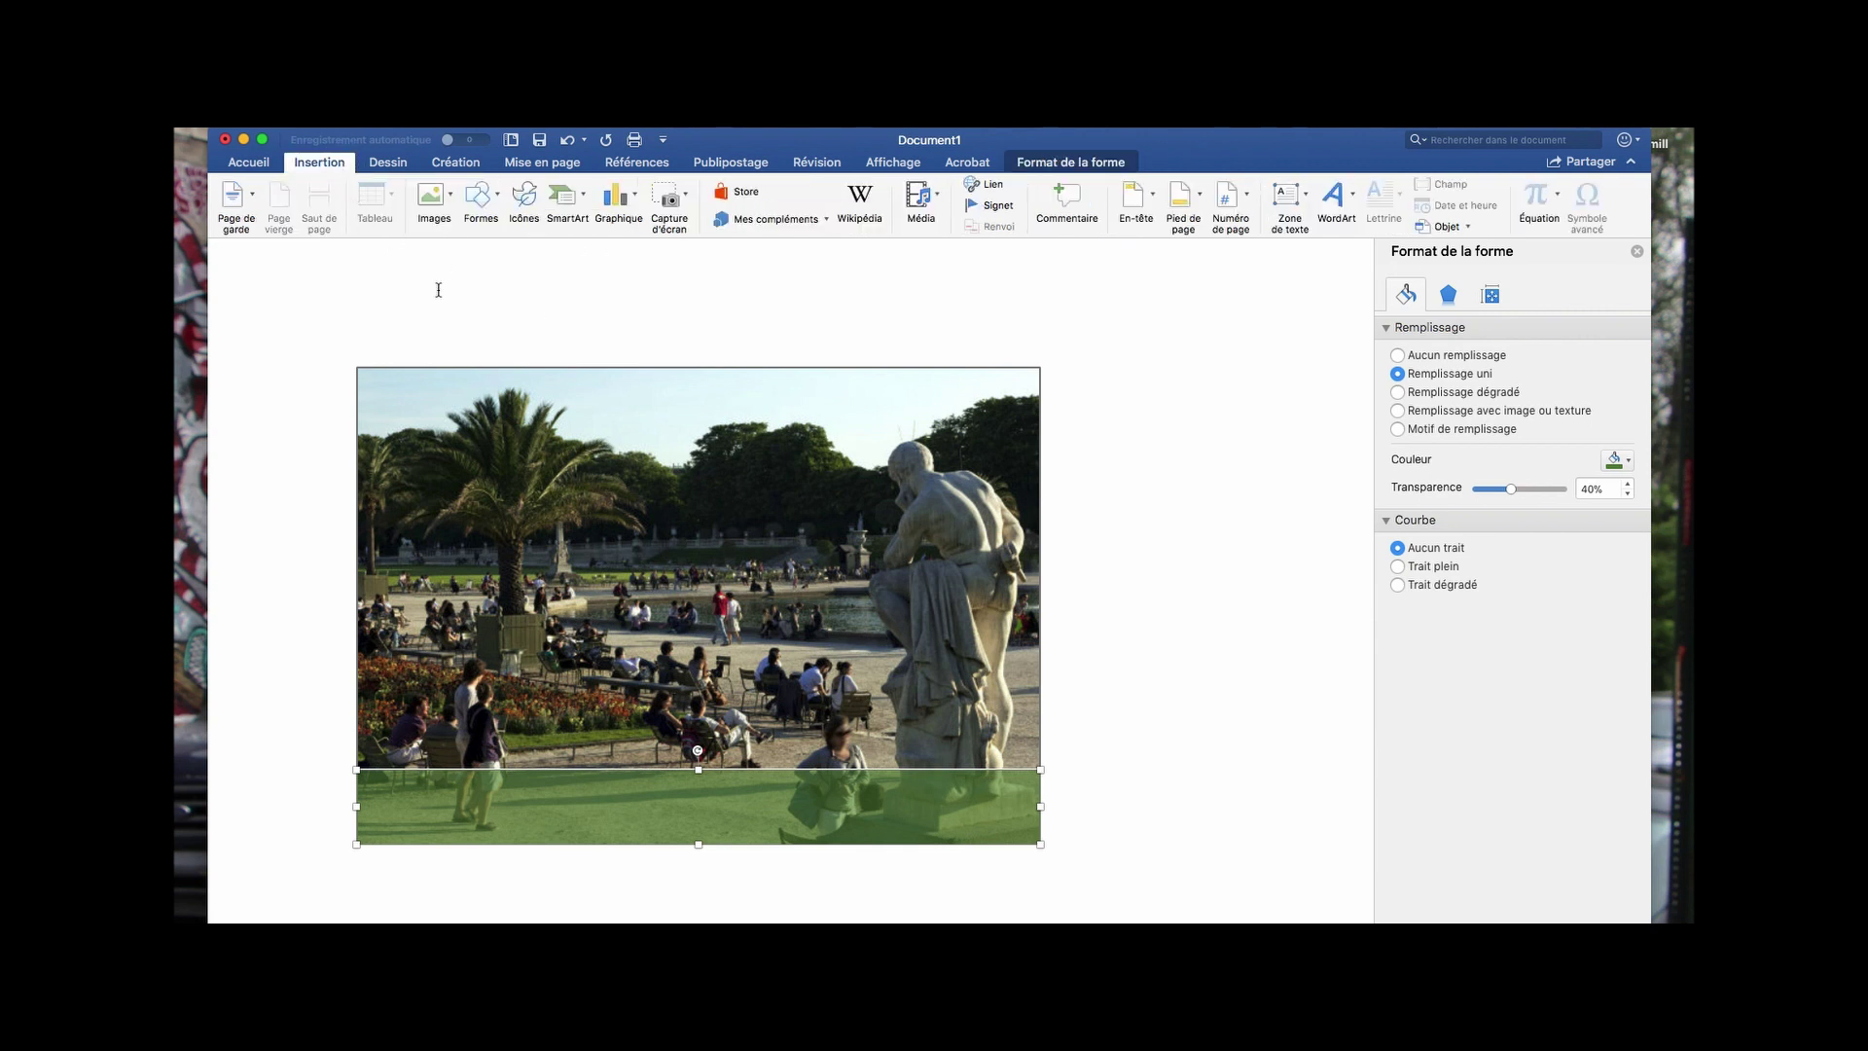
{"action": "left_click", "coordinate": [494, 205]}
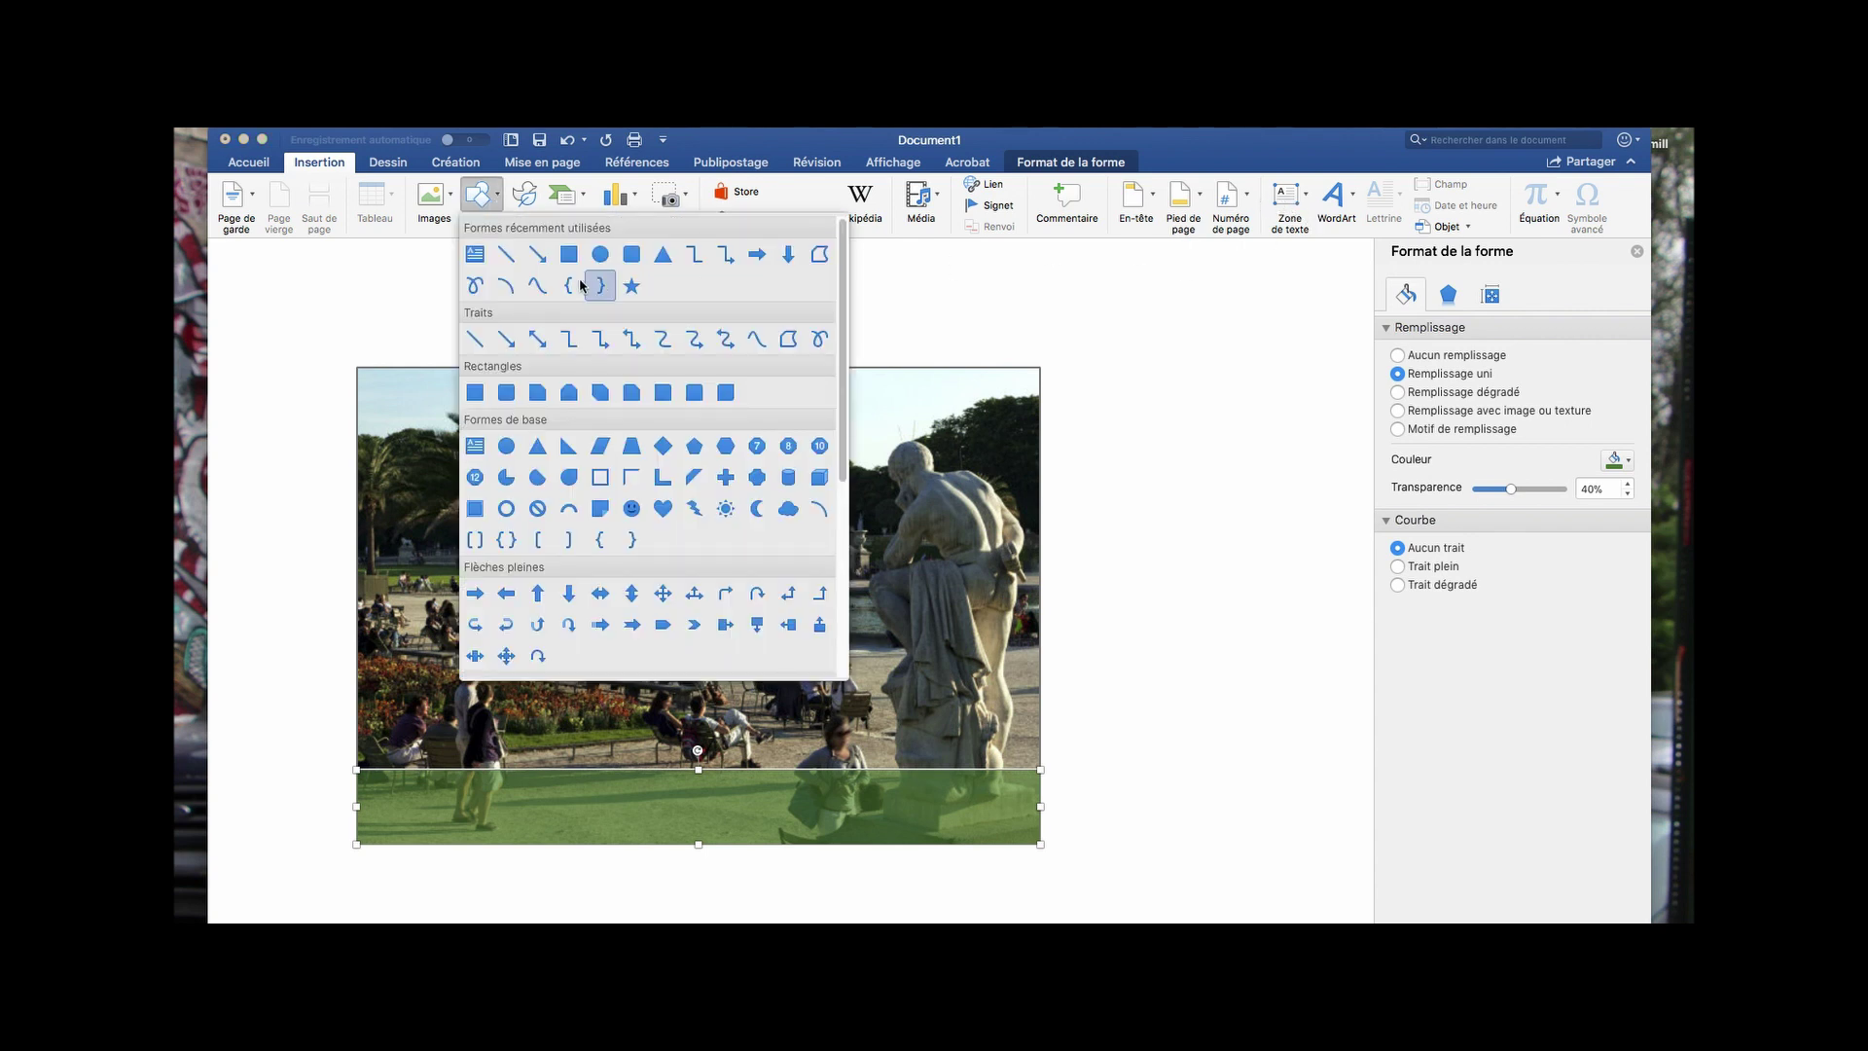
{"action": "left_click", "coordinate": [476, 255]}
{"action": "left_click_drag", "start_coordinate": [1019, 316], "coordinate": [1359, 417]}
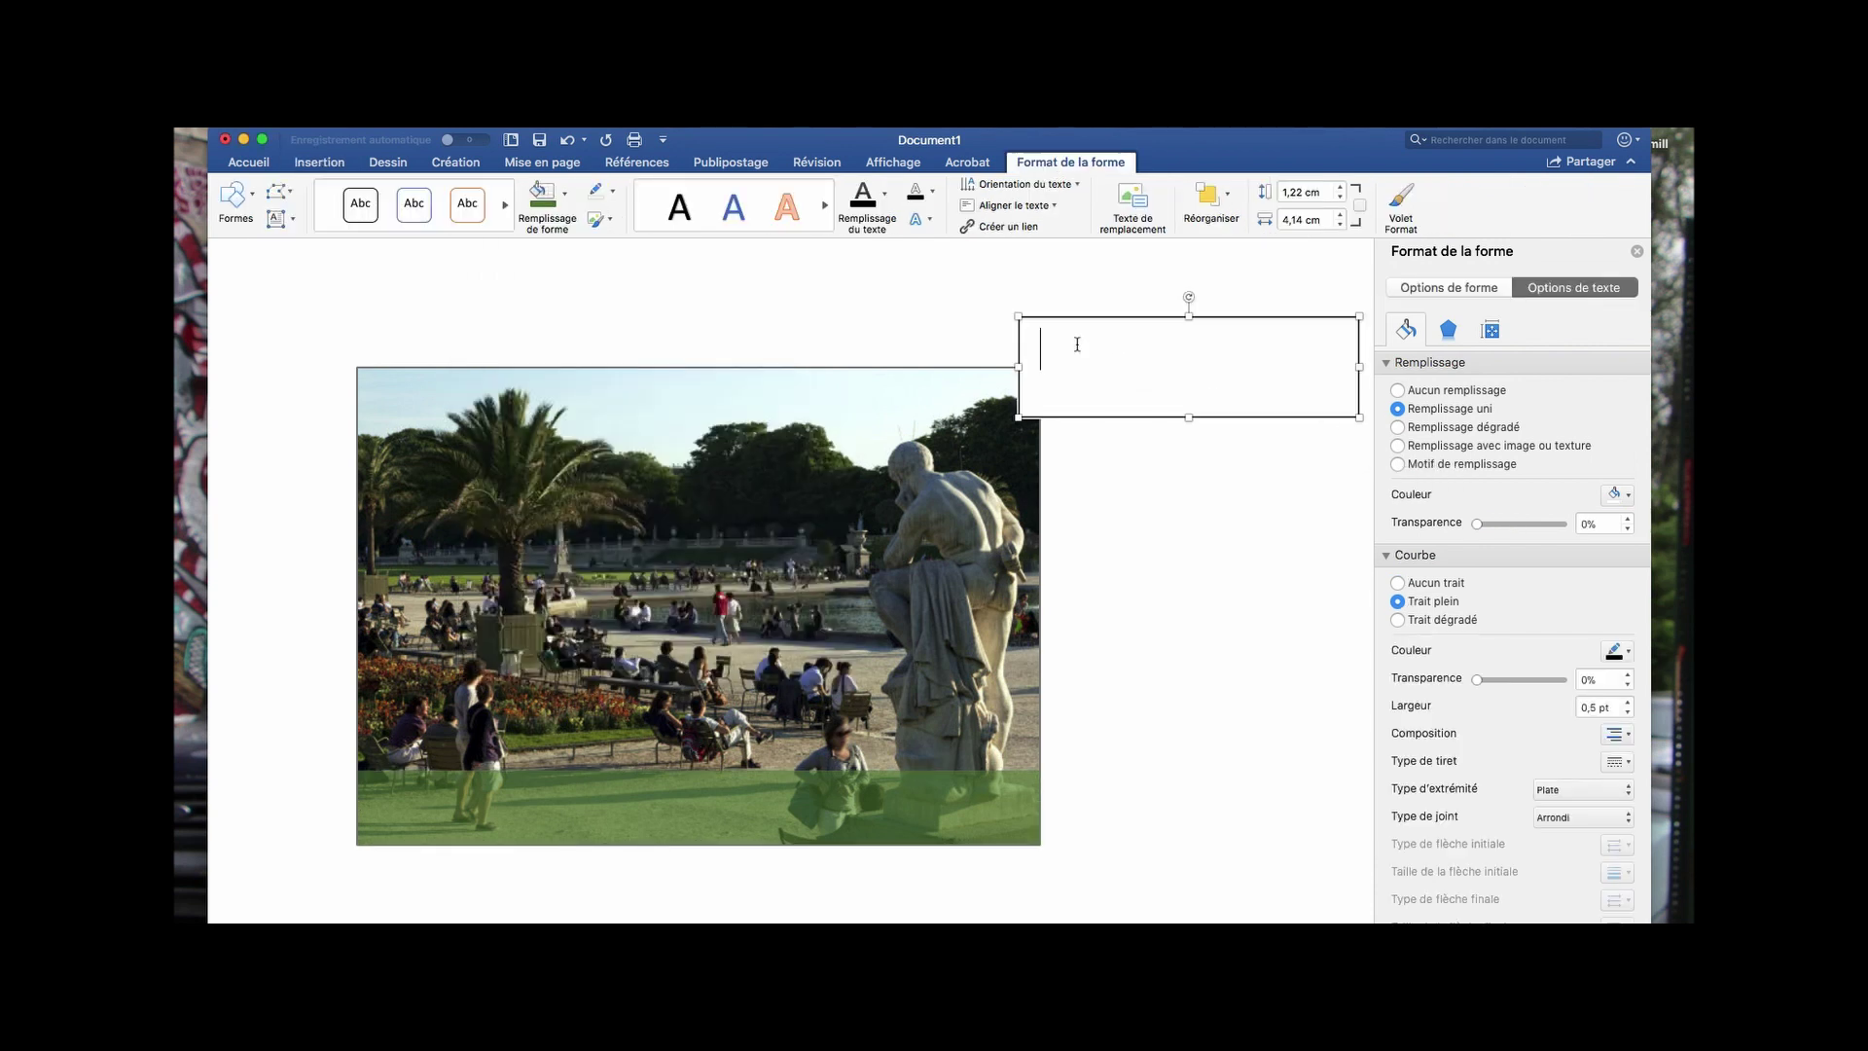
{"action": "type", "text": "JARDIN DU LUXEM"}
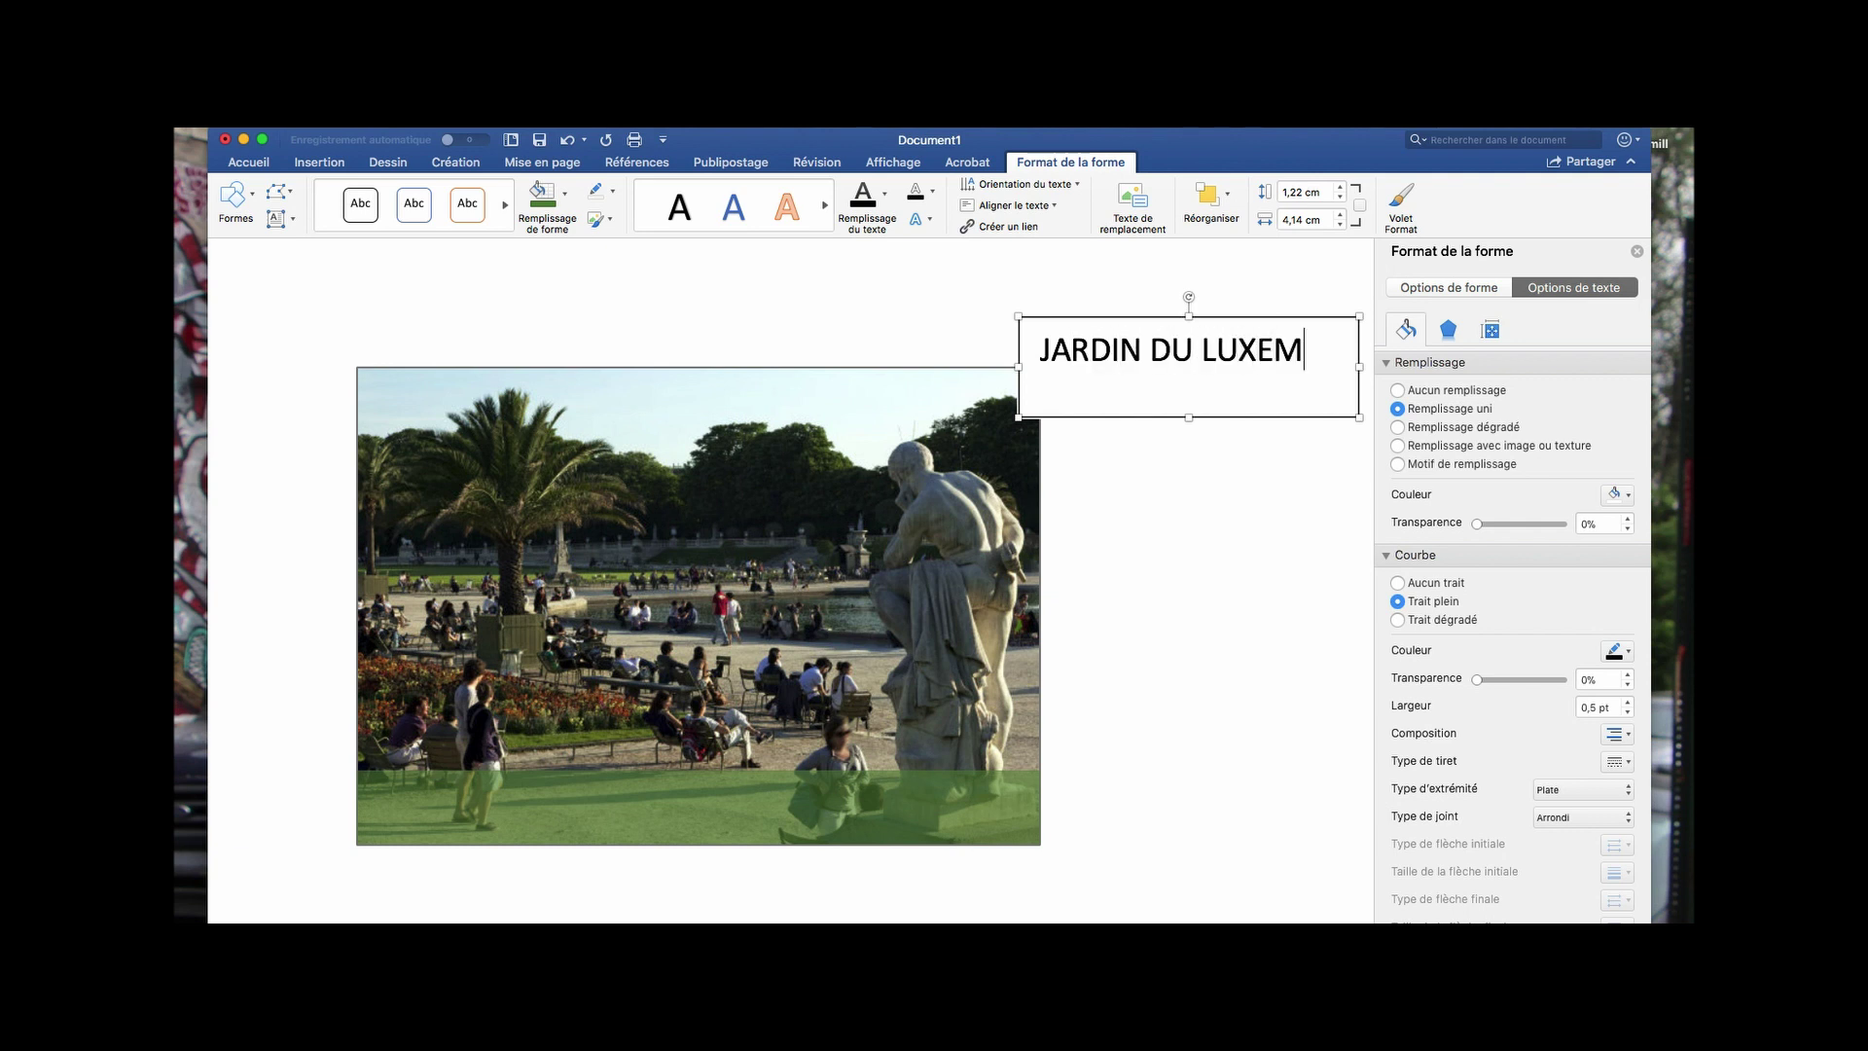
{"action": "type", "text": "BOURG"}
Widen the text box to about 6 cm and move it onto the green band
{"action": "left_click_drag", "start_coordinate": [1359, 367], "coordinate": [1509, 368]}
{"action": "left_click_drag", "start_coordinate": [1300, 316], "coordinate": [738, 769]}
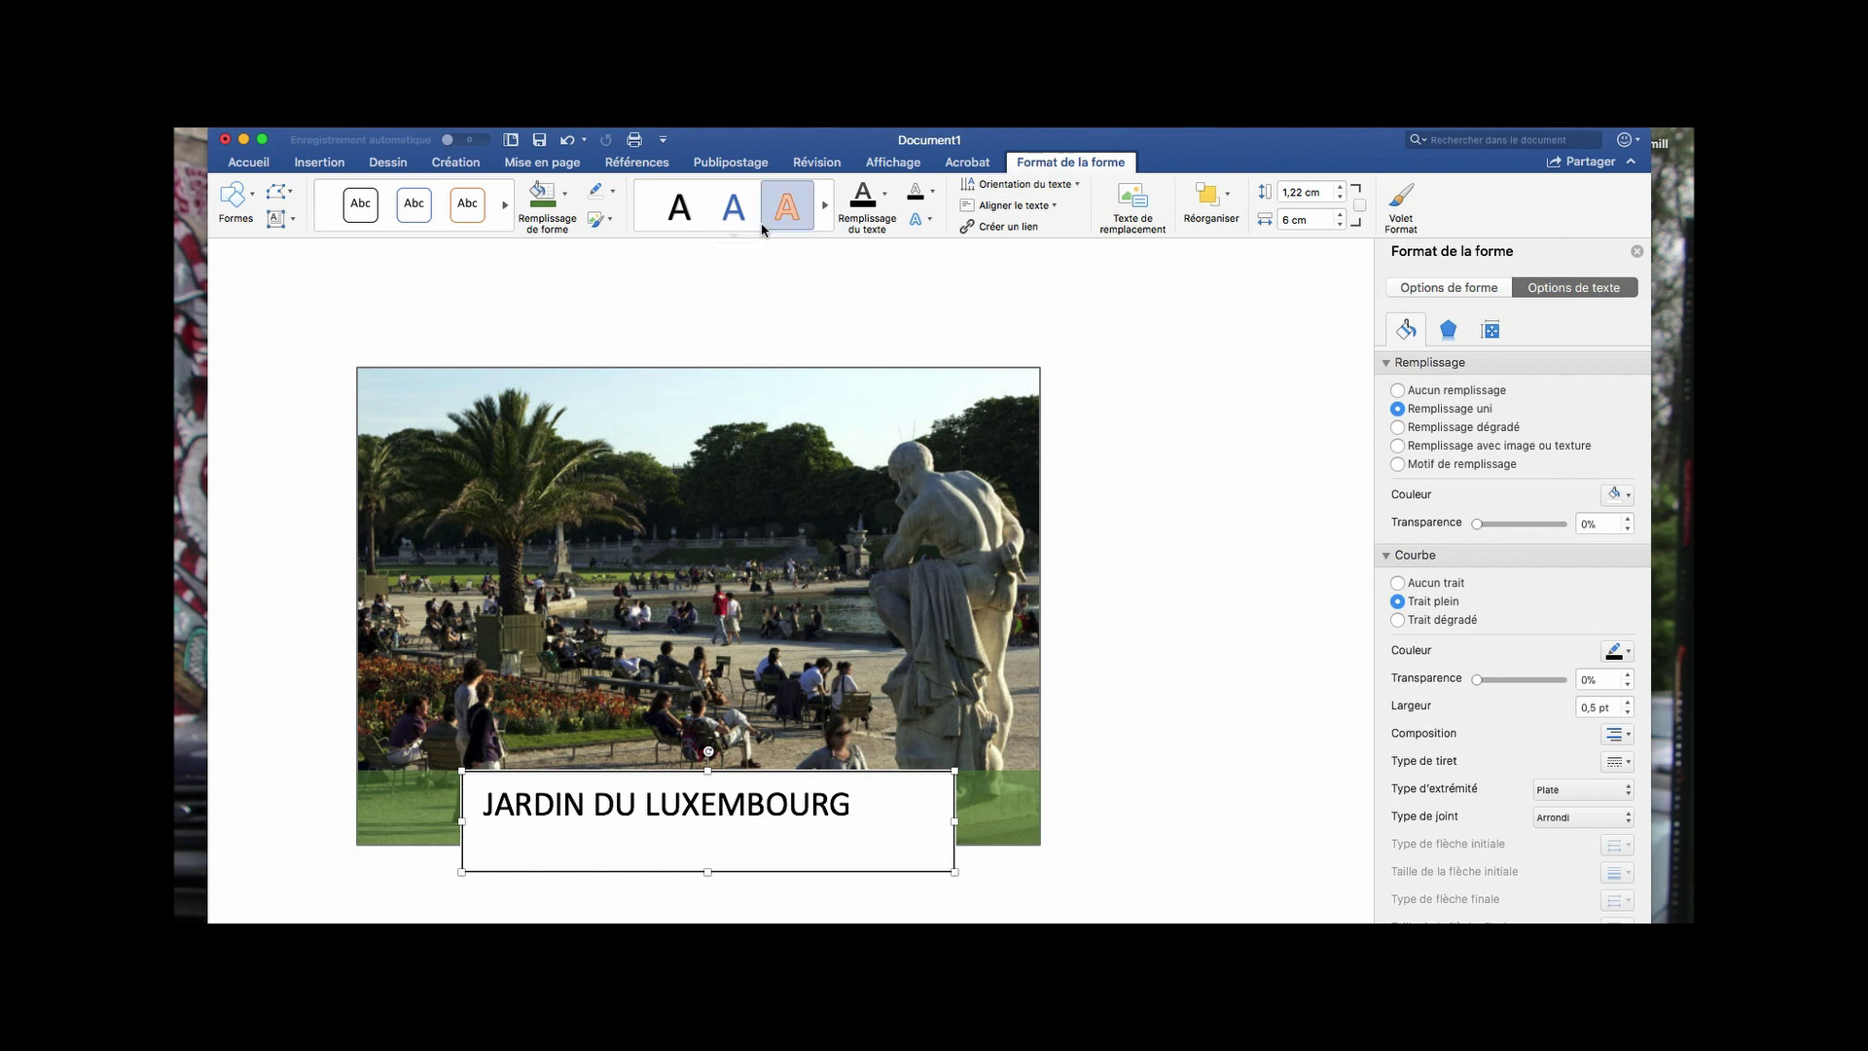
Remove the text box's outline and fill
{"action": "left_click", "coordinate": [613, 193]}
{"action": "left_click", "coordinate": [627, 225]}
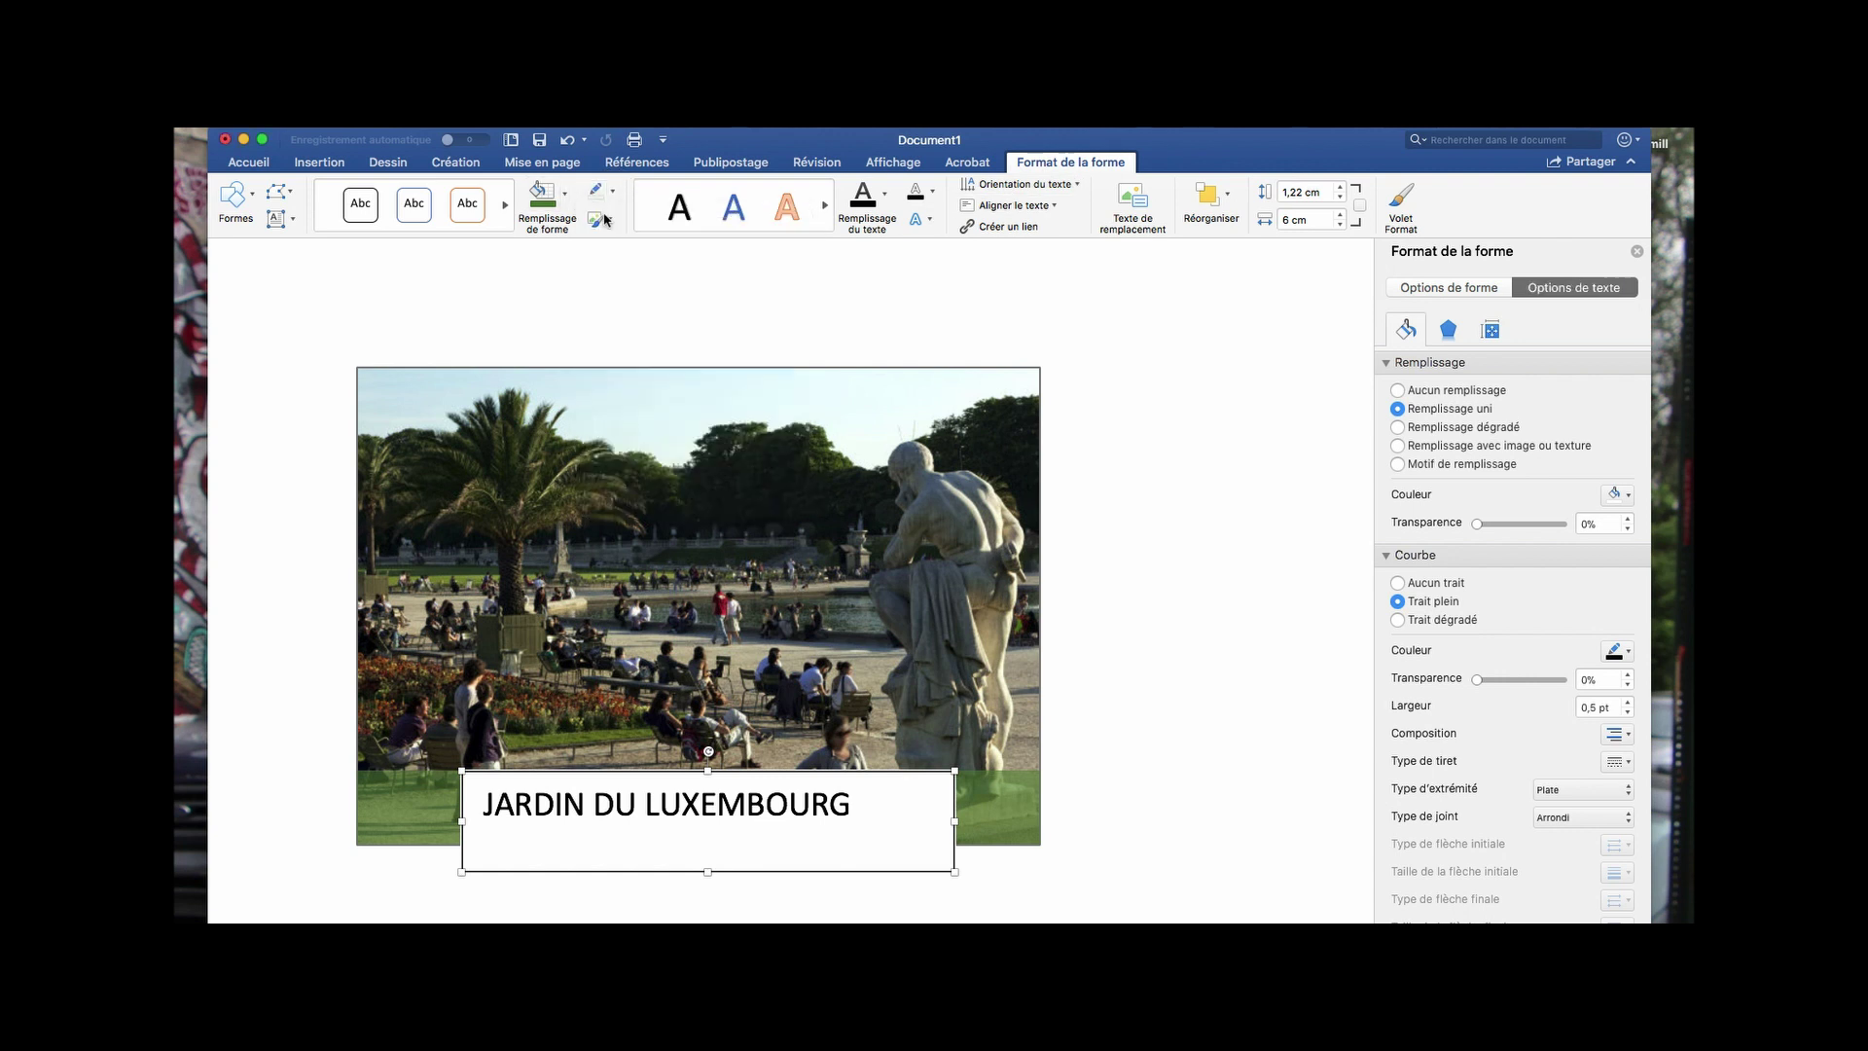
{"action": "left_click", "coordinate": [565, 193]}
{"action": "left_click", "coordinate": [569, 240]}
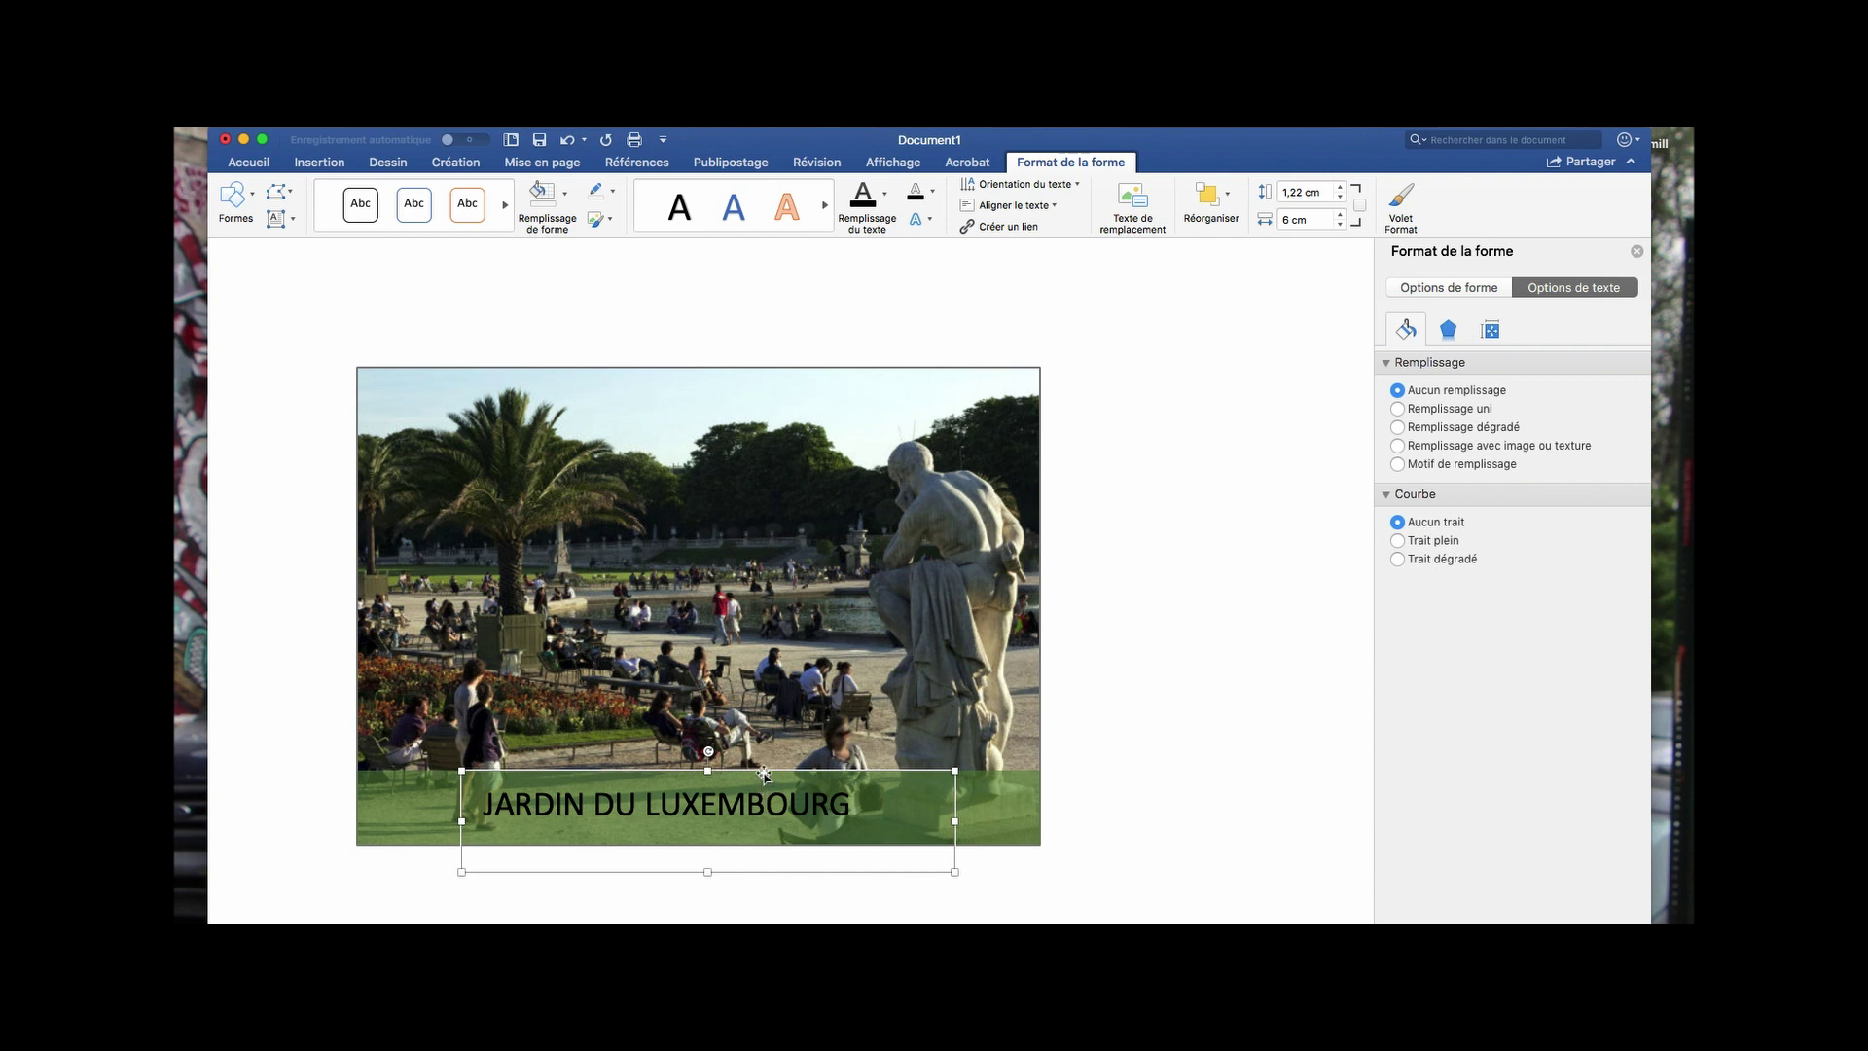
Stretch the text box across the photo's full width, to about 8,34 cm, and centre its text
{"action": "left_click_drag", "start_coordinate": [764, 773], "coordinate": [766, 779]}
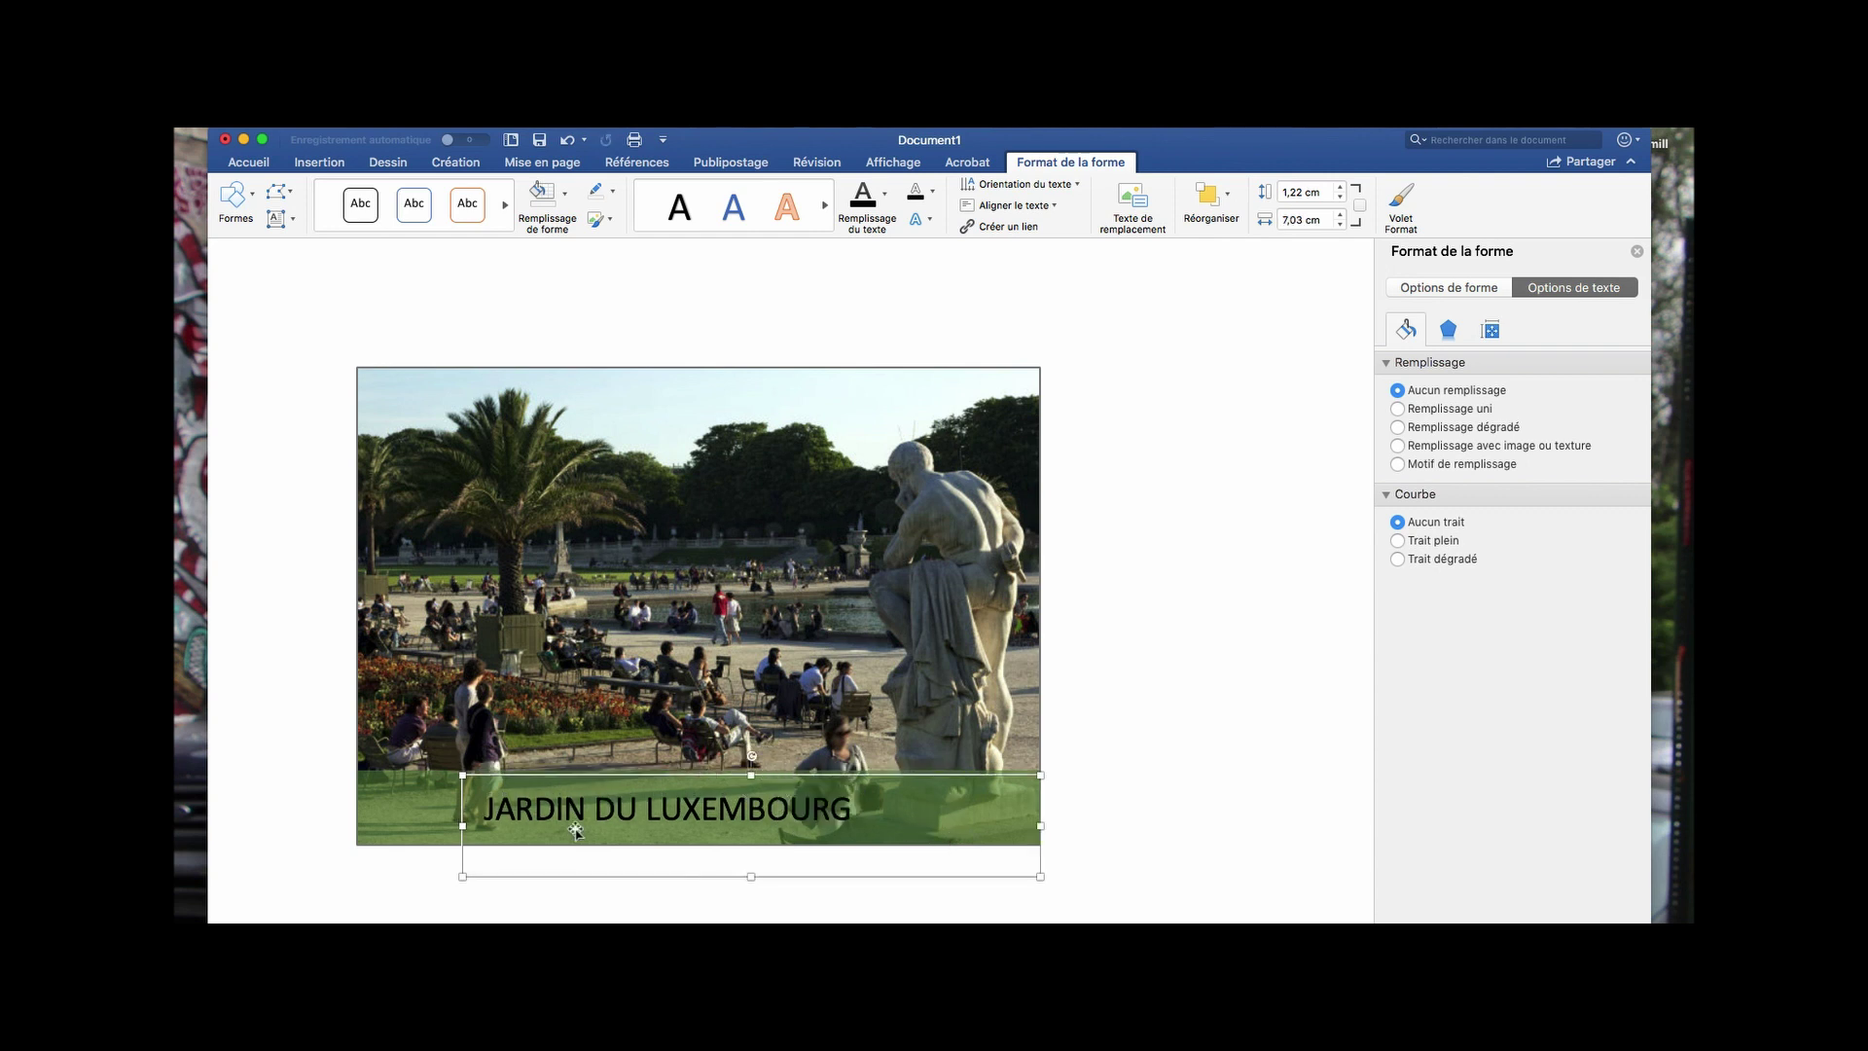
{"action": "left_click_drag", "start_coordinate": [463, 825], "coordinate": [356, 825]}
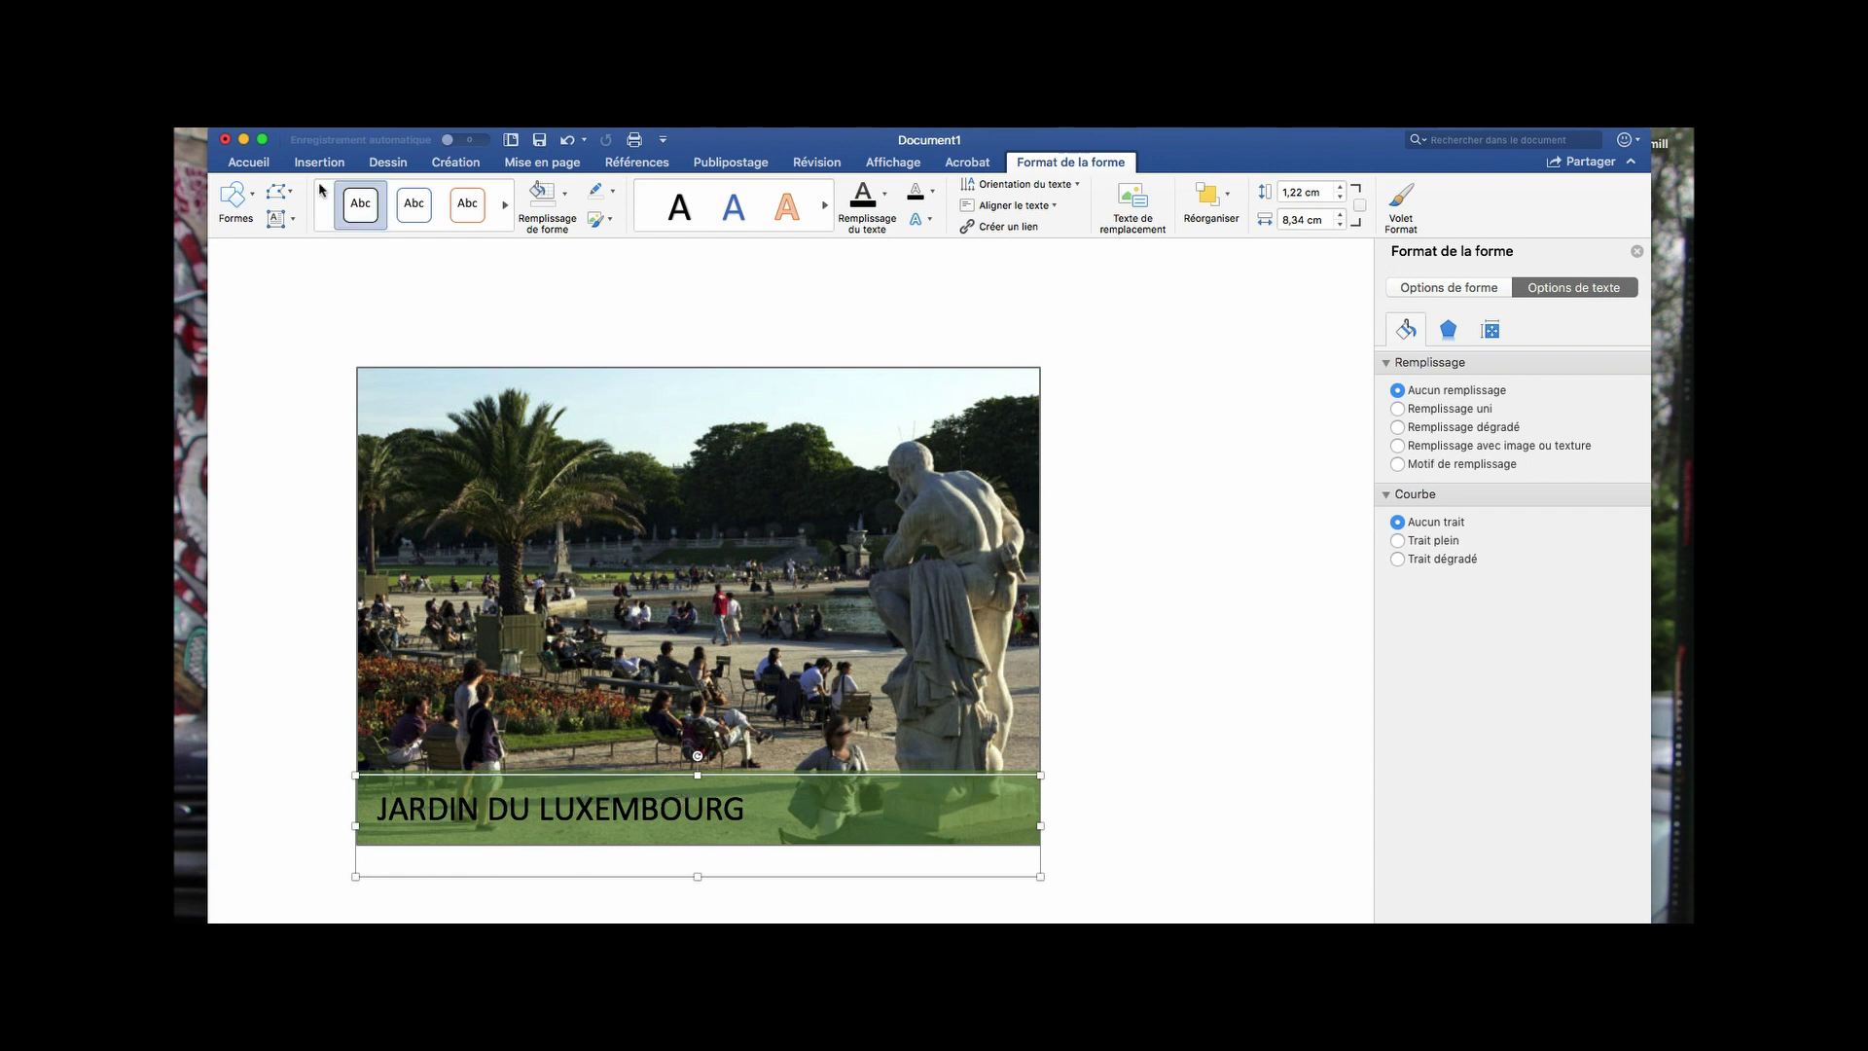
{"action": "left_click", "coordinate": [249, 163]}
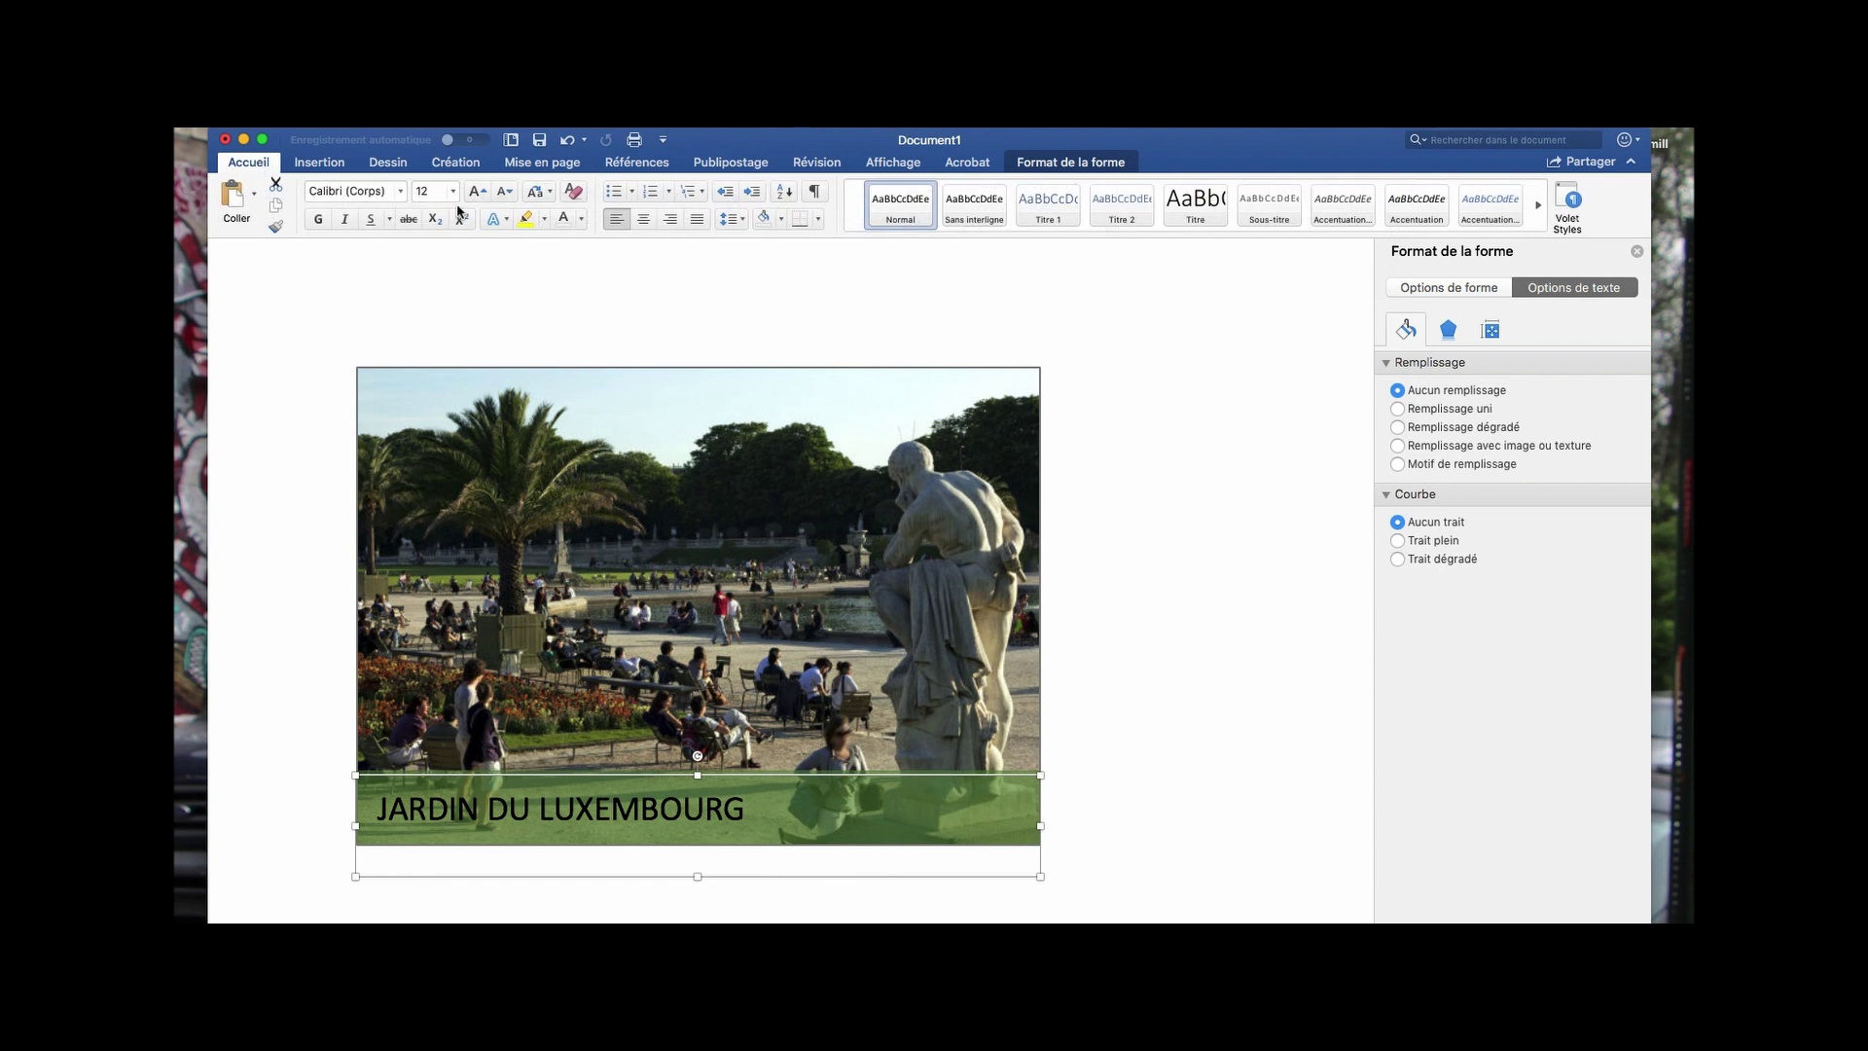
{"action": "left_click", "coordinate": [643, 219]}
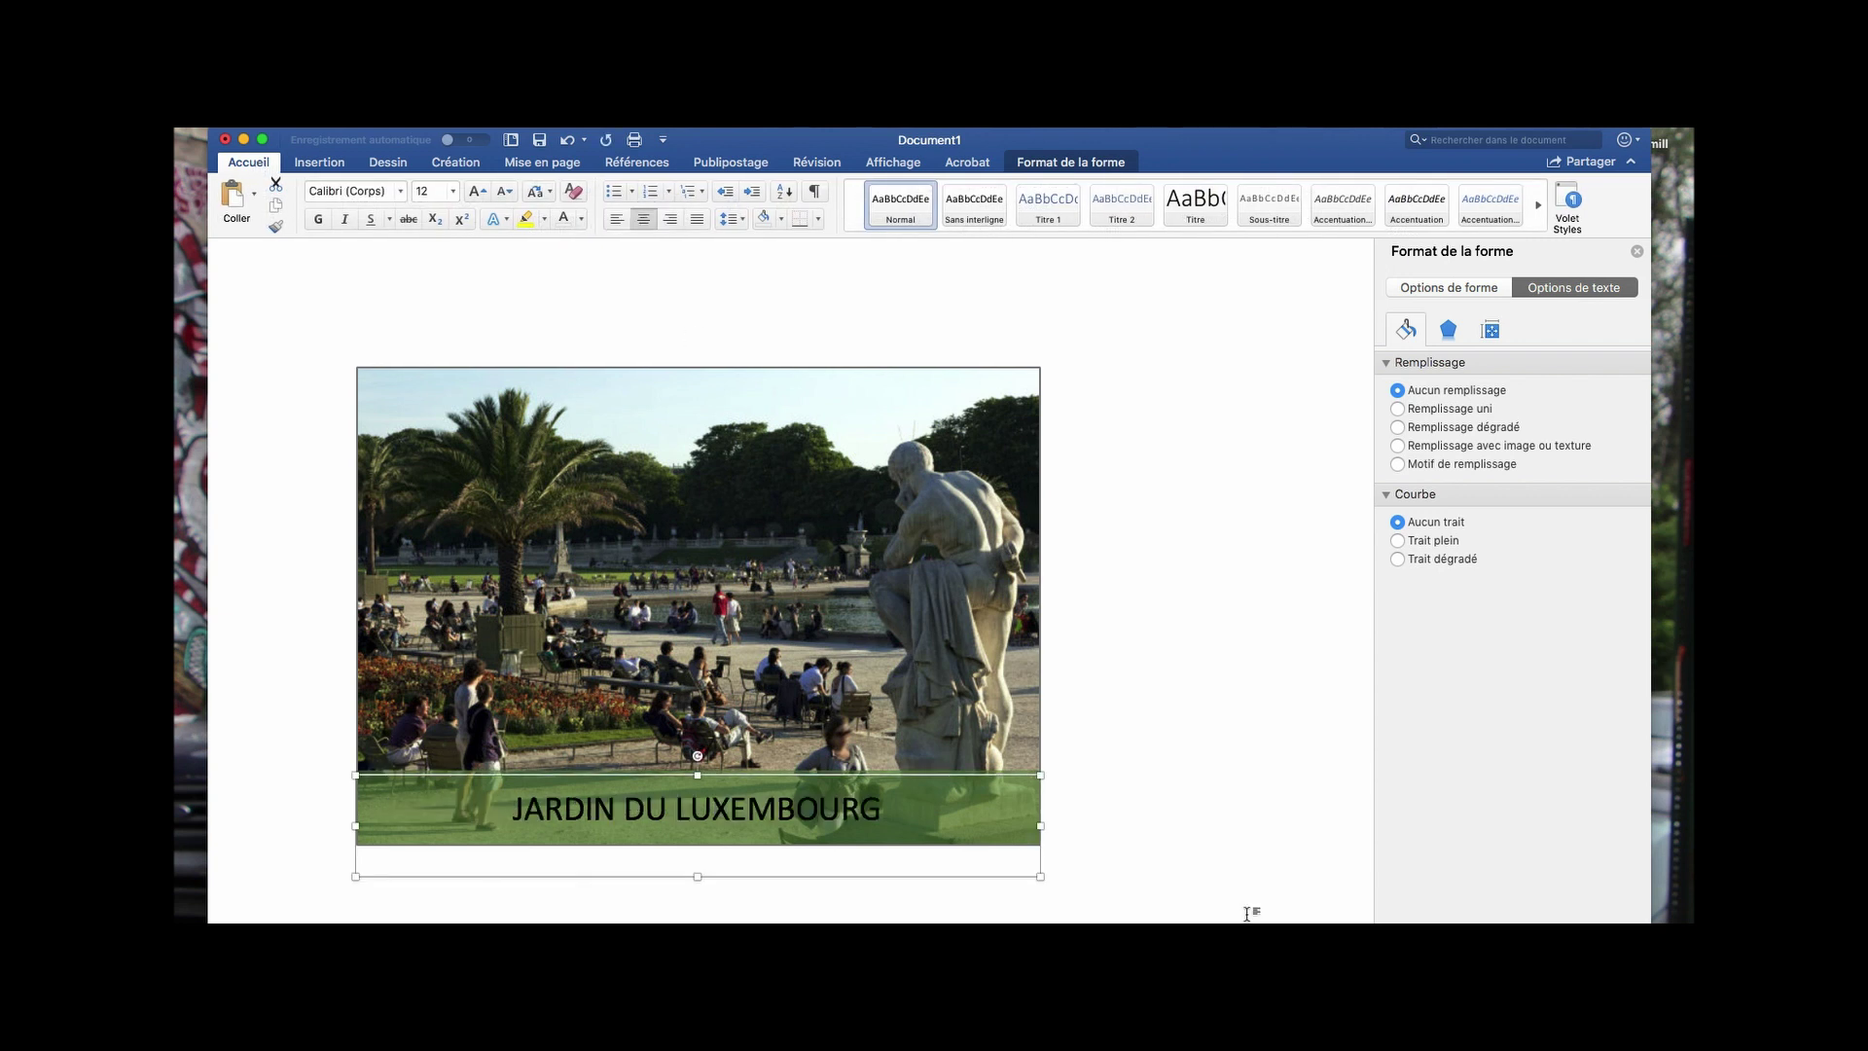
Format the whole JARDIN DU LUXEMBOURG caption as 18 pt, bold and white
{"action": "key", "text": "super+a"}
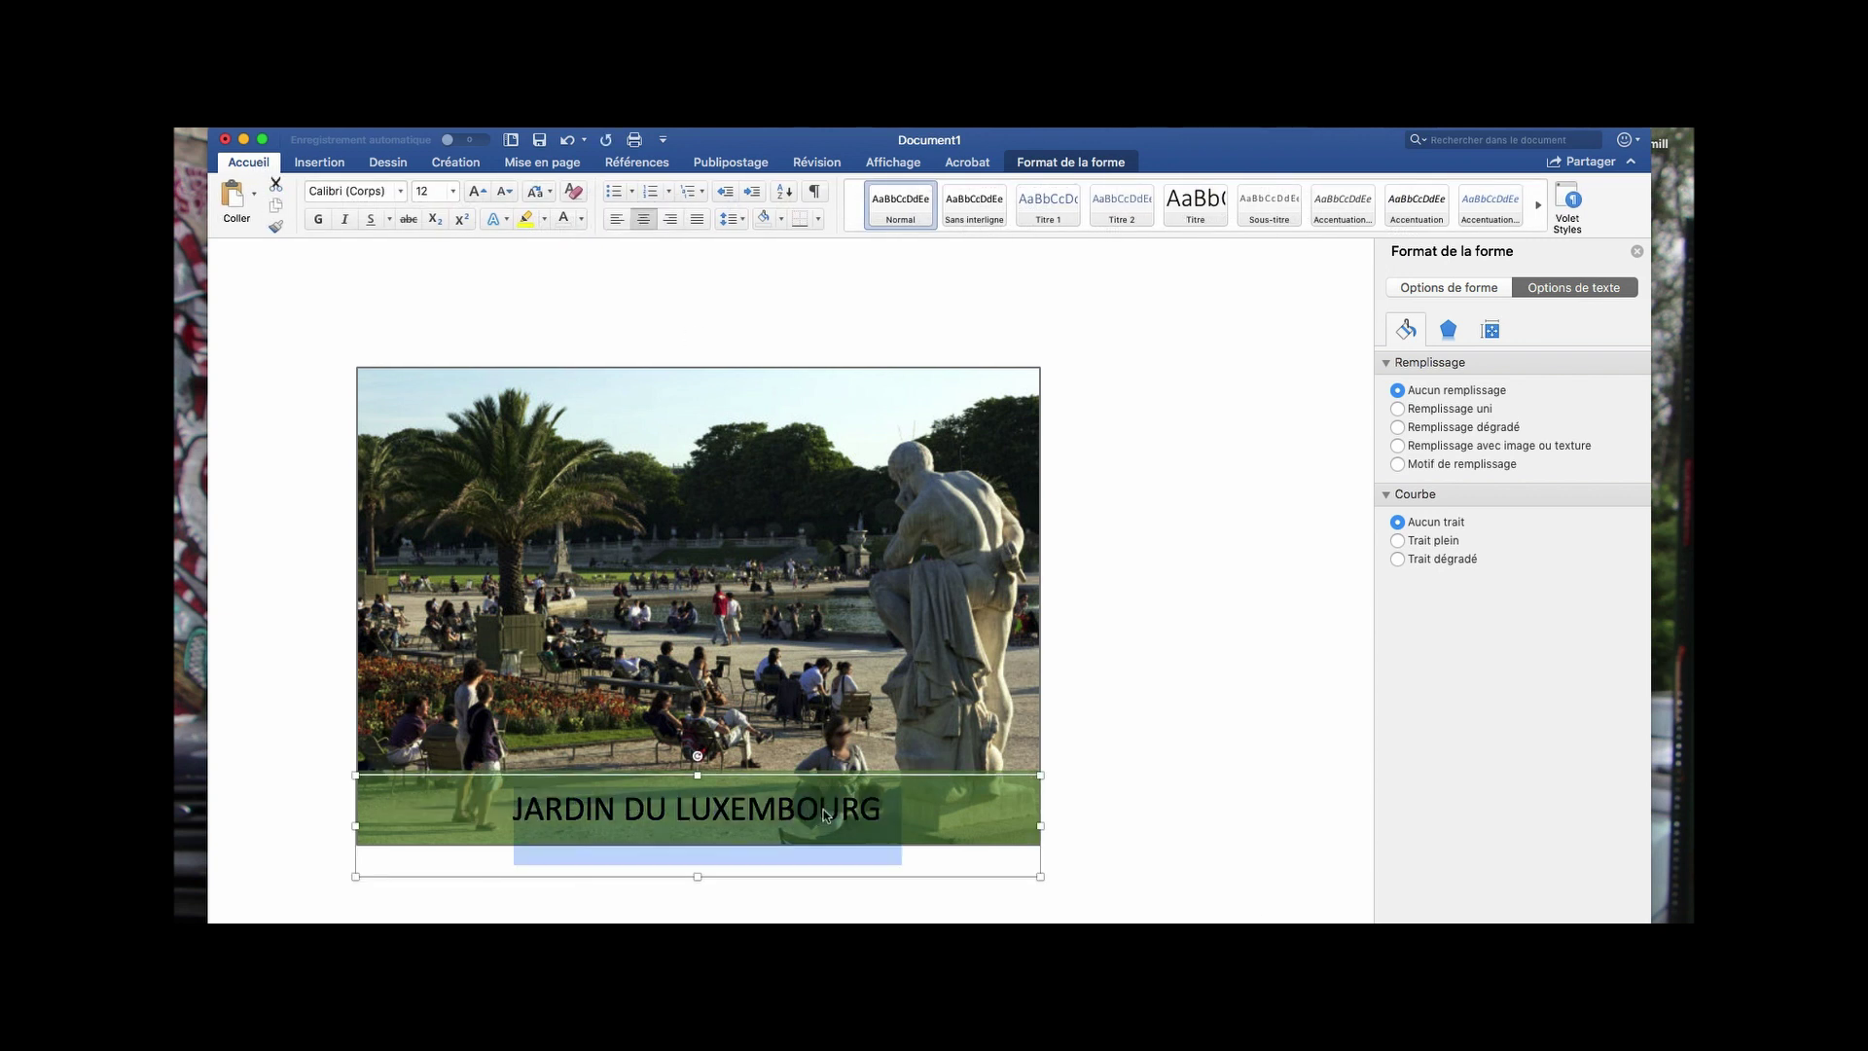
{"action": "left_click", "coordinate": [400, 191]}
{"action": "left_click", "coordinate": [452, 193]}
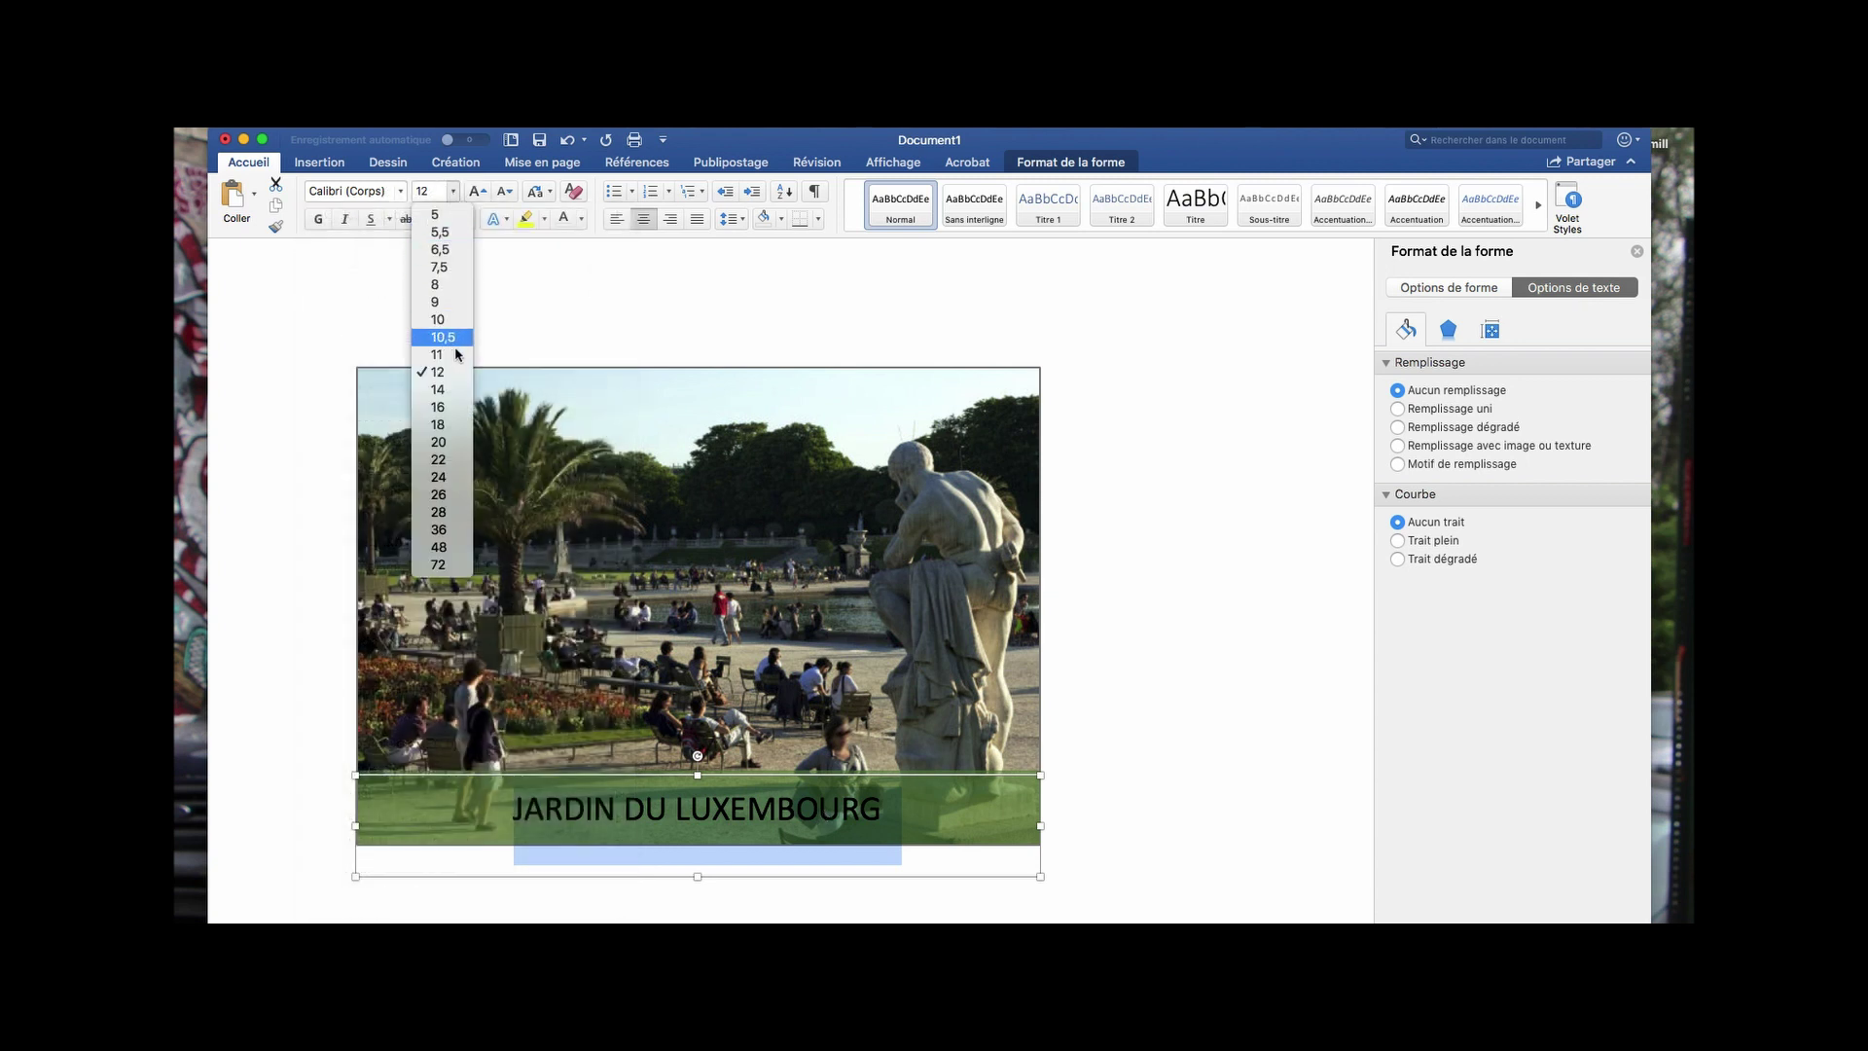
{"action": "left_click", "coordinate": [438, 424]}
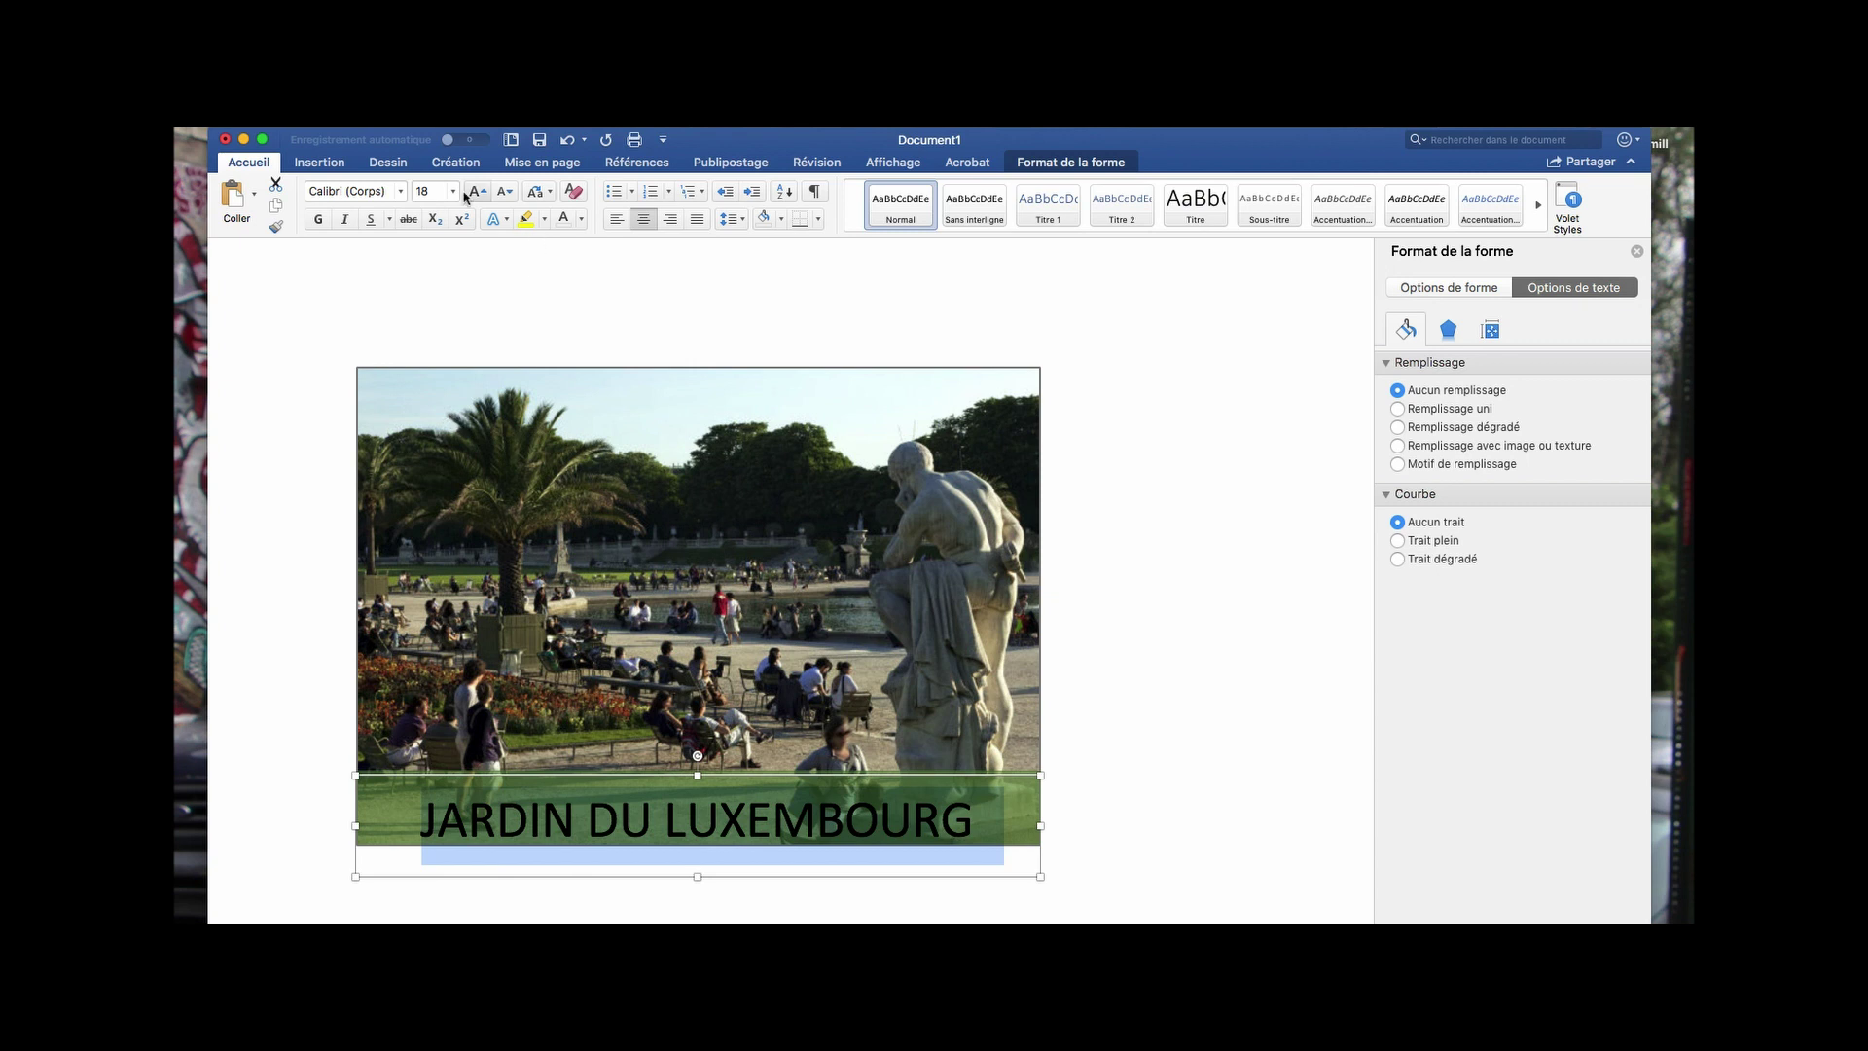
{"action": "left_click", "coordinate": [318, 220]}
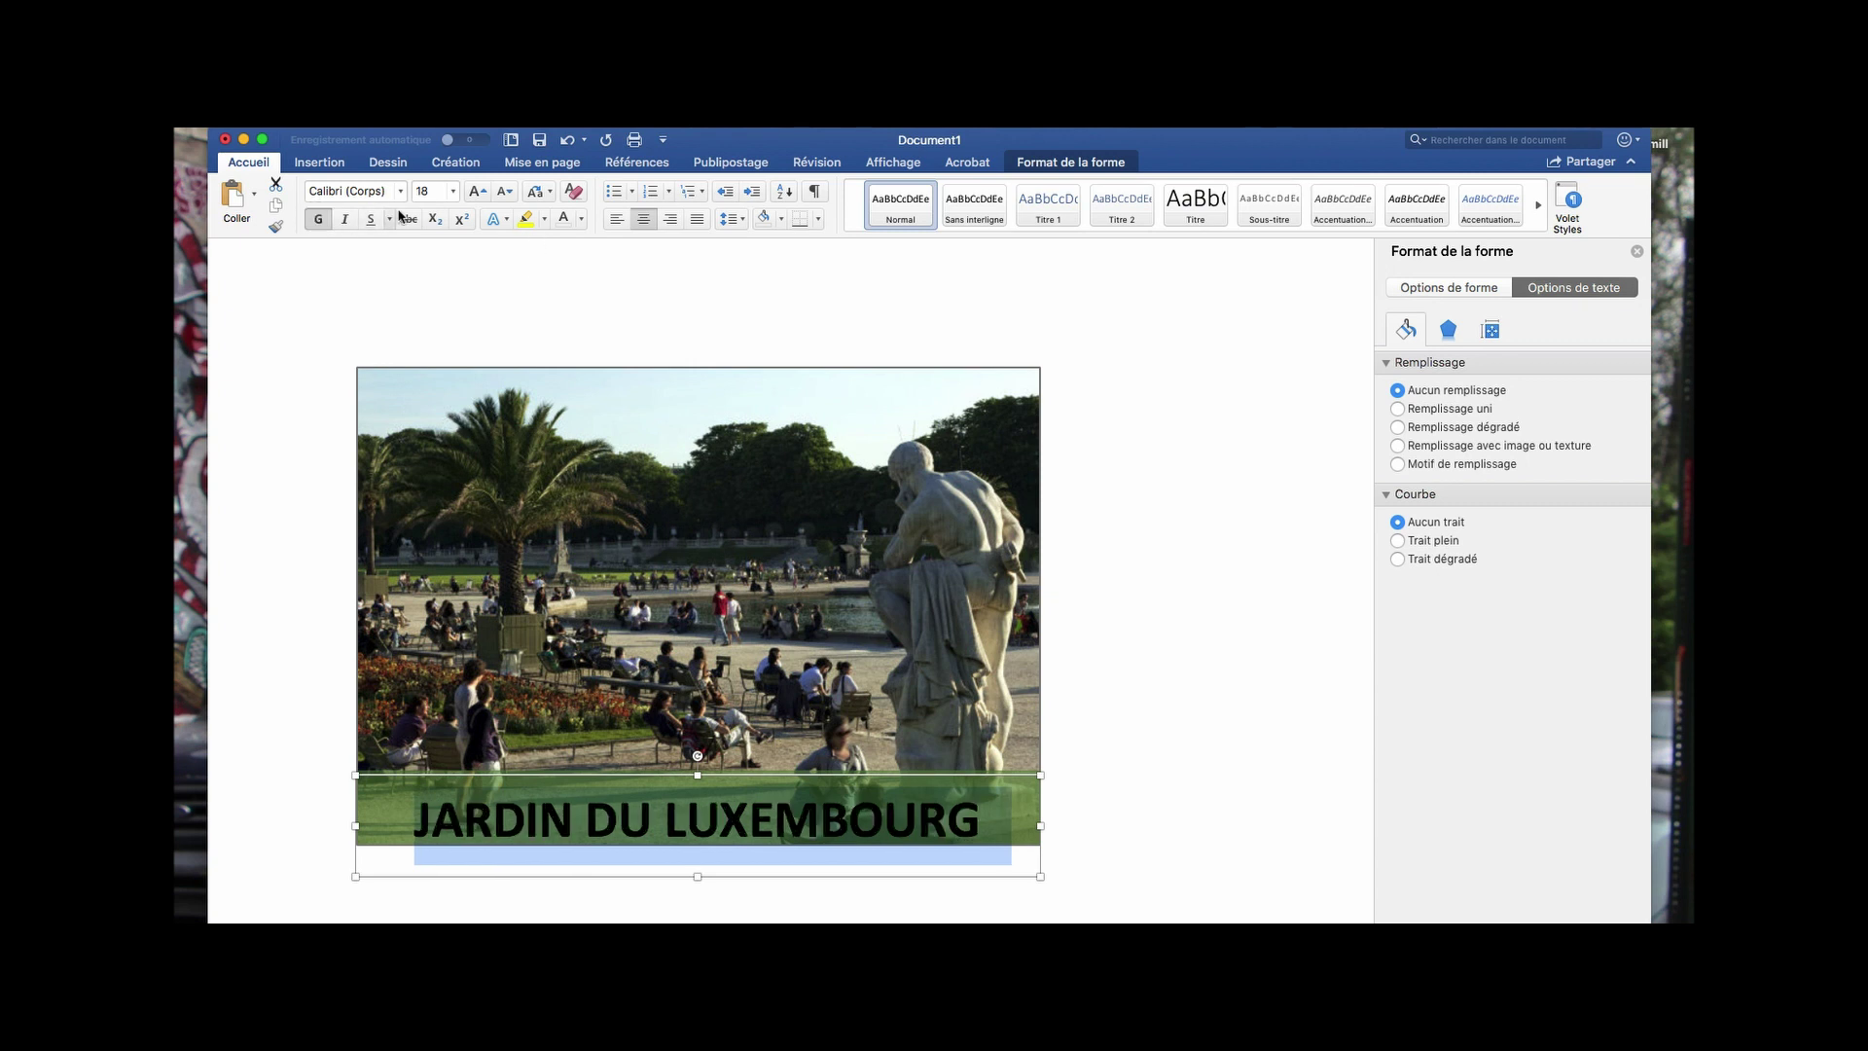
{"action": "left_click", "coordinate": [581, 219]}
{"action": "left_click", "coordinate": [567, 302]}
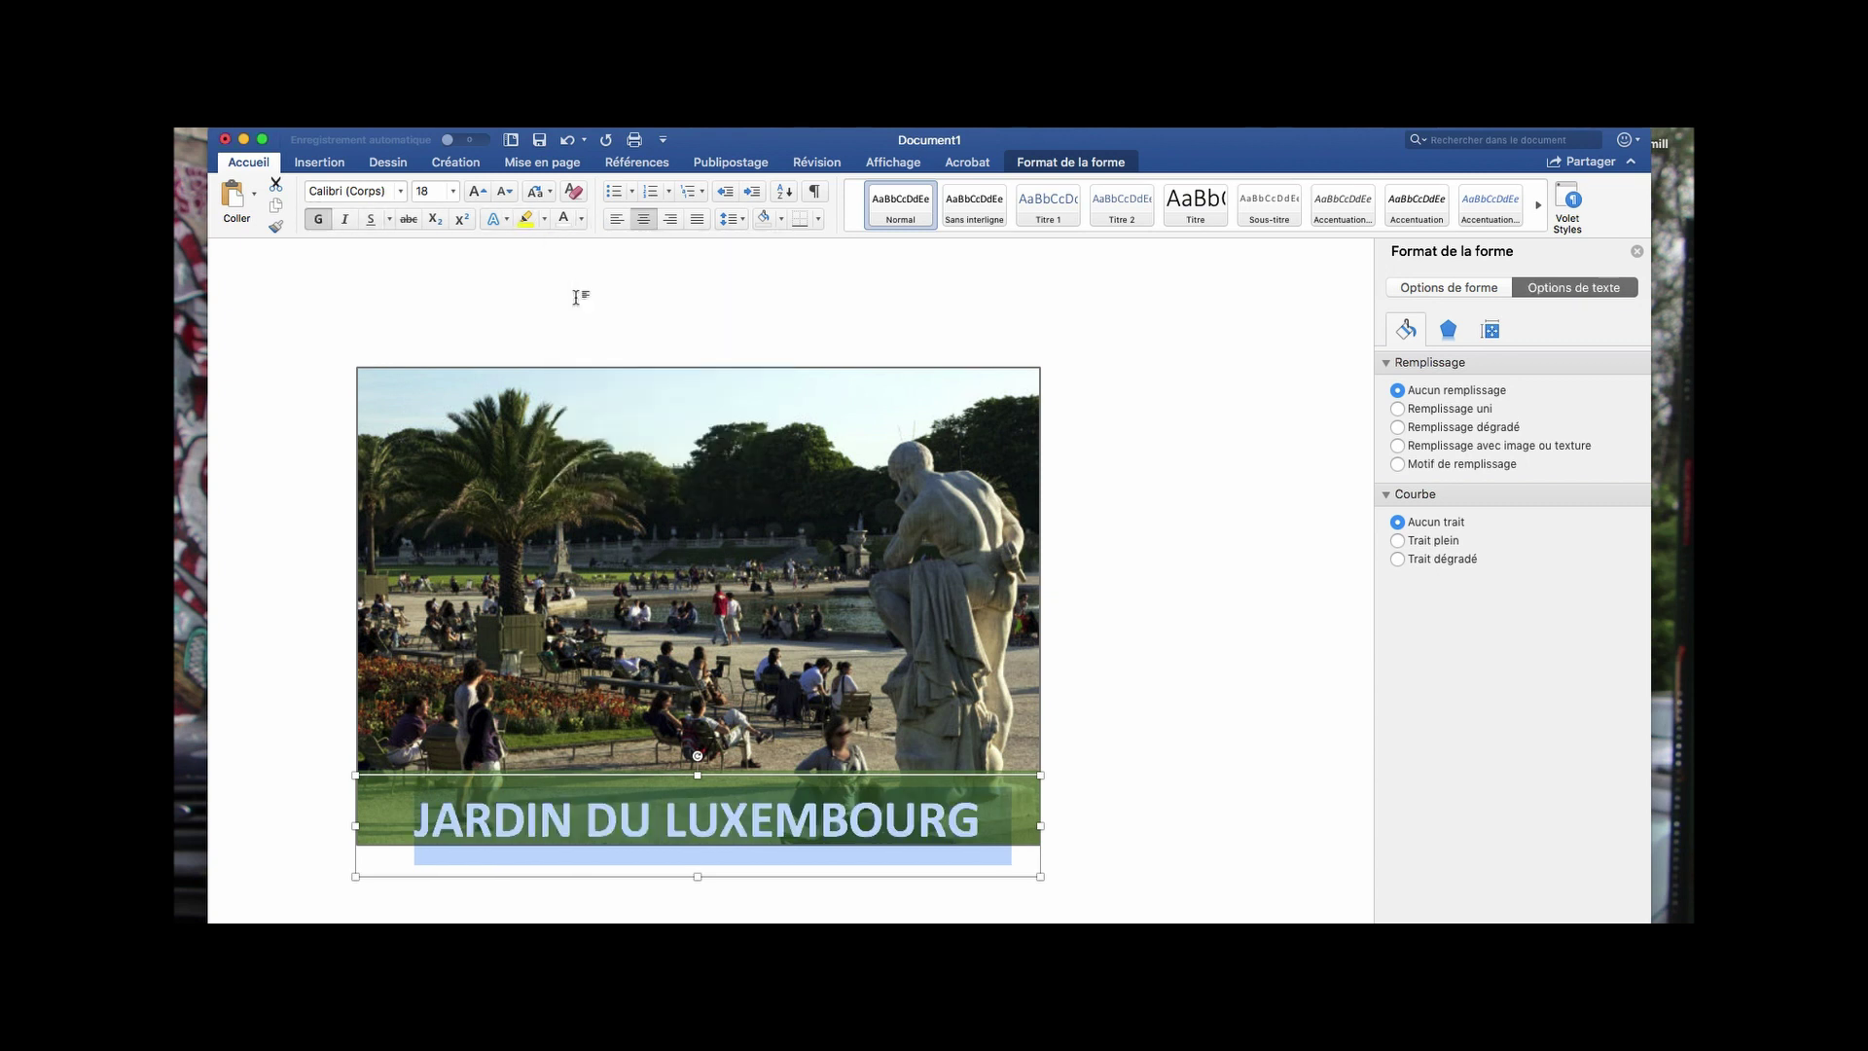
Nudge the text box slightly upward so the caption is vertically centred on the green band, and deselect it
{"action": "left_click", "coordinate": [1116, 790]}
{"action": "left_click", "coordinate": [769, 858]}
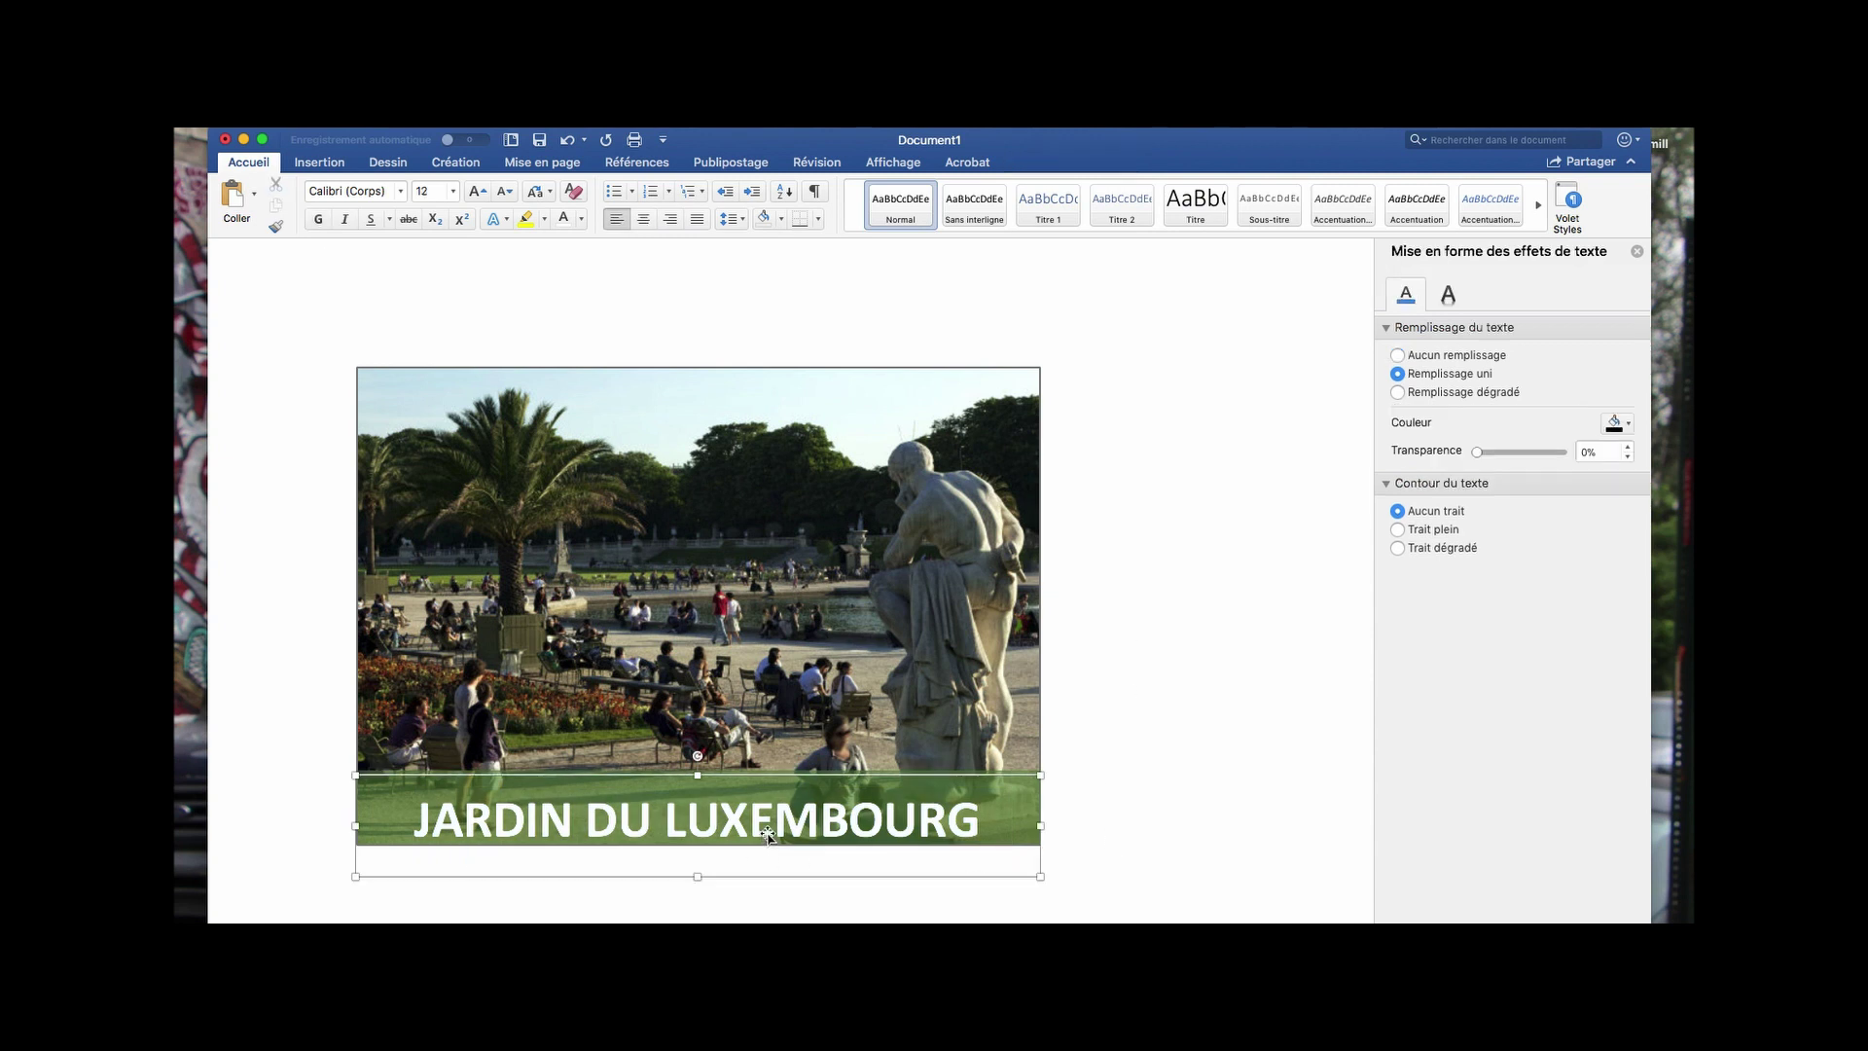
{"action": "left_click_drag", "start_coordinate": [713, 784], "coordinate": [713, 776]}
{"action": "left_click", "coordinate": [1181, 783]}
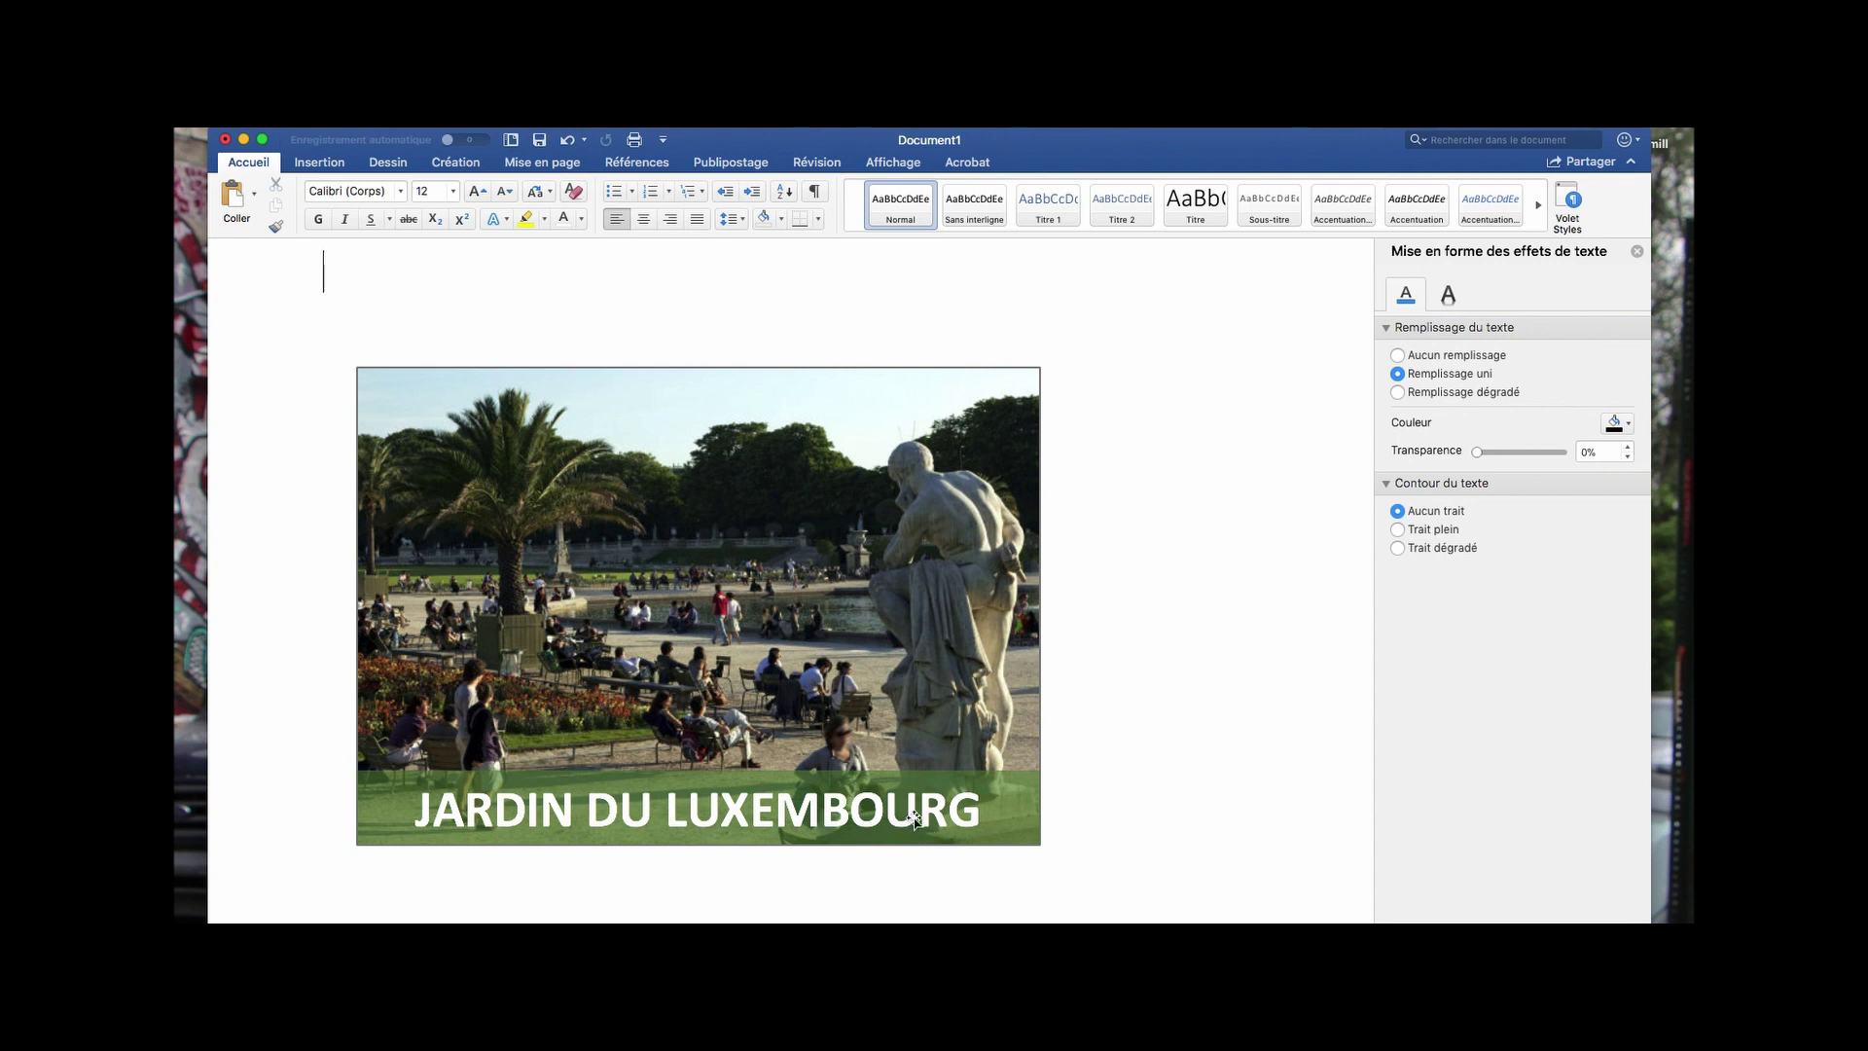
Move the caption's text box up over the middle of the photo and back onto the green band
{"action": "left_click_drag", "start_coordinate": [914, 817], "coordinate": [943, 665]}
{"action": "left_click_drag", "start_coordinate": [678, 669], "coordinate": [709, 668]}
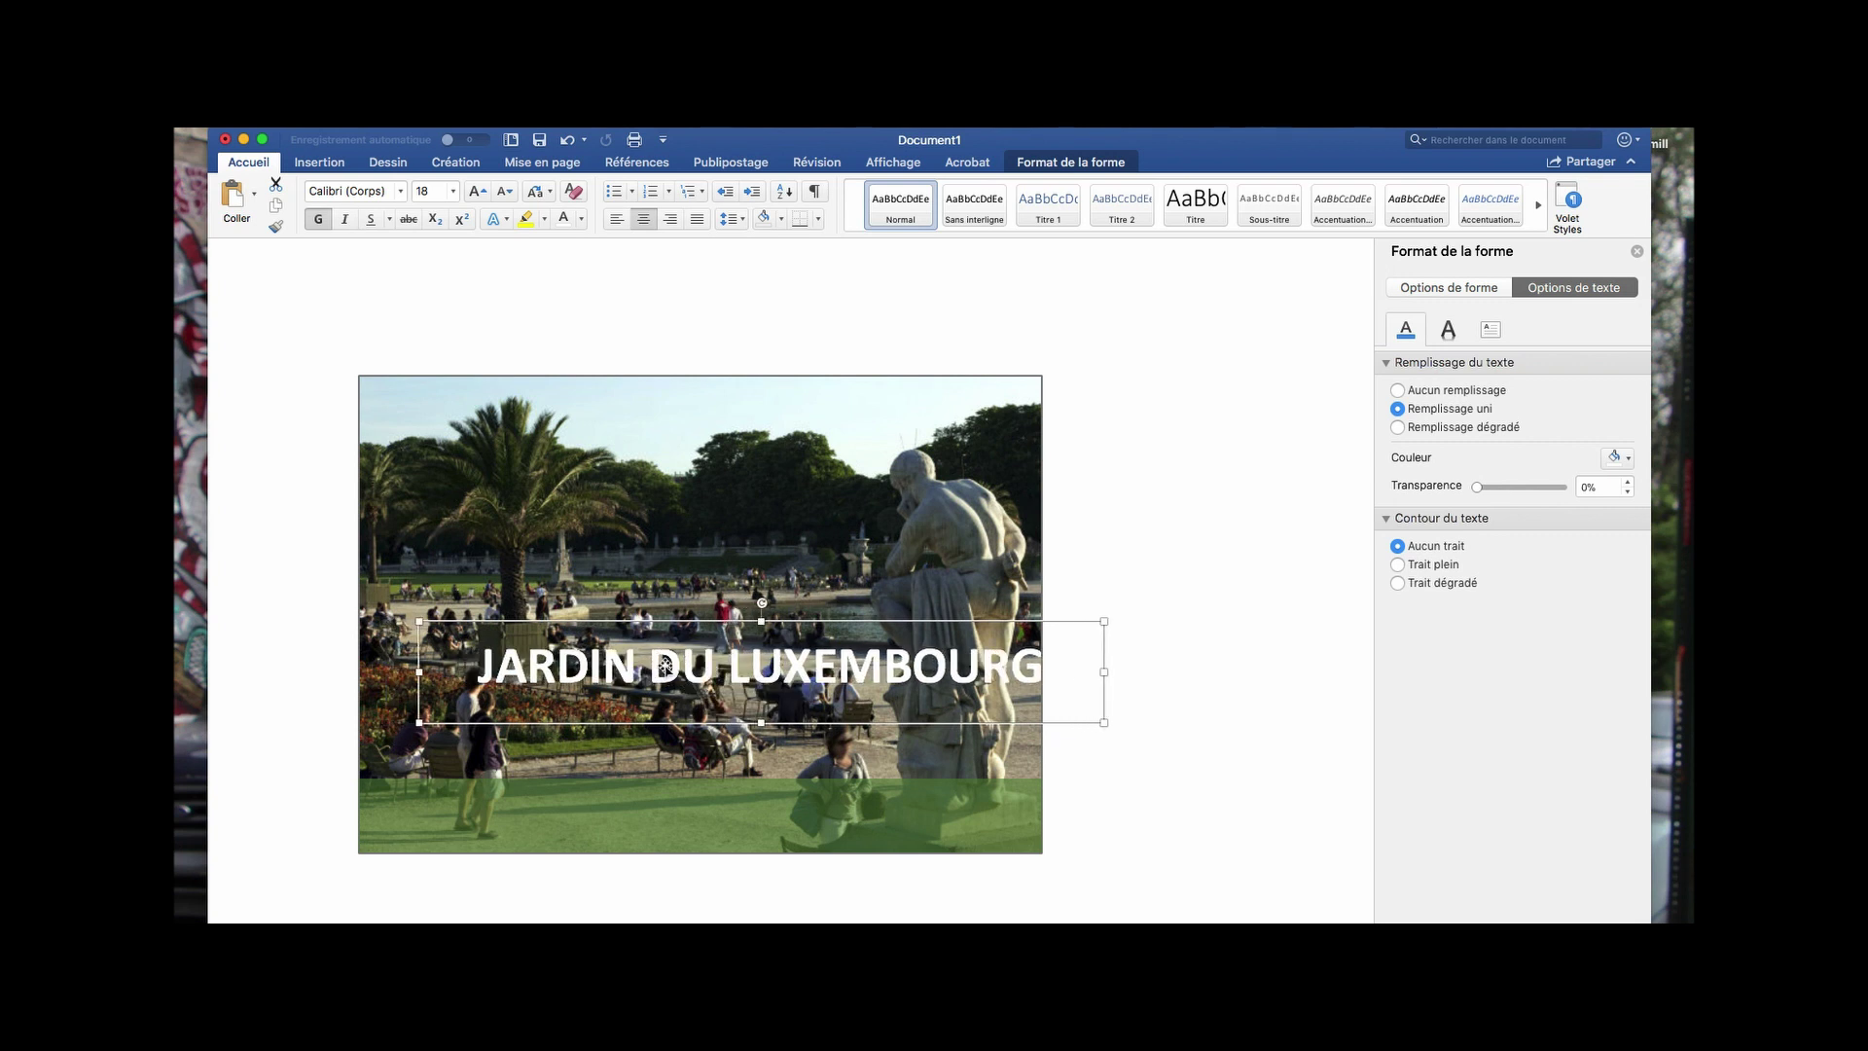
{"action": "left_click_drag", "start_coordinate": [709, 674], "coordinate": [648, 817]}
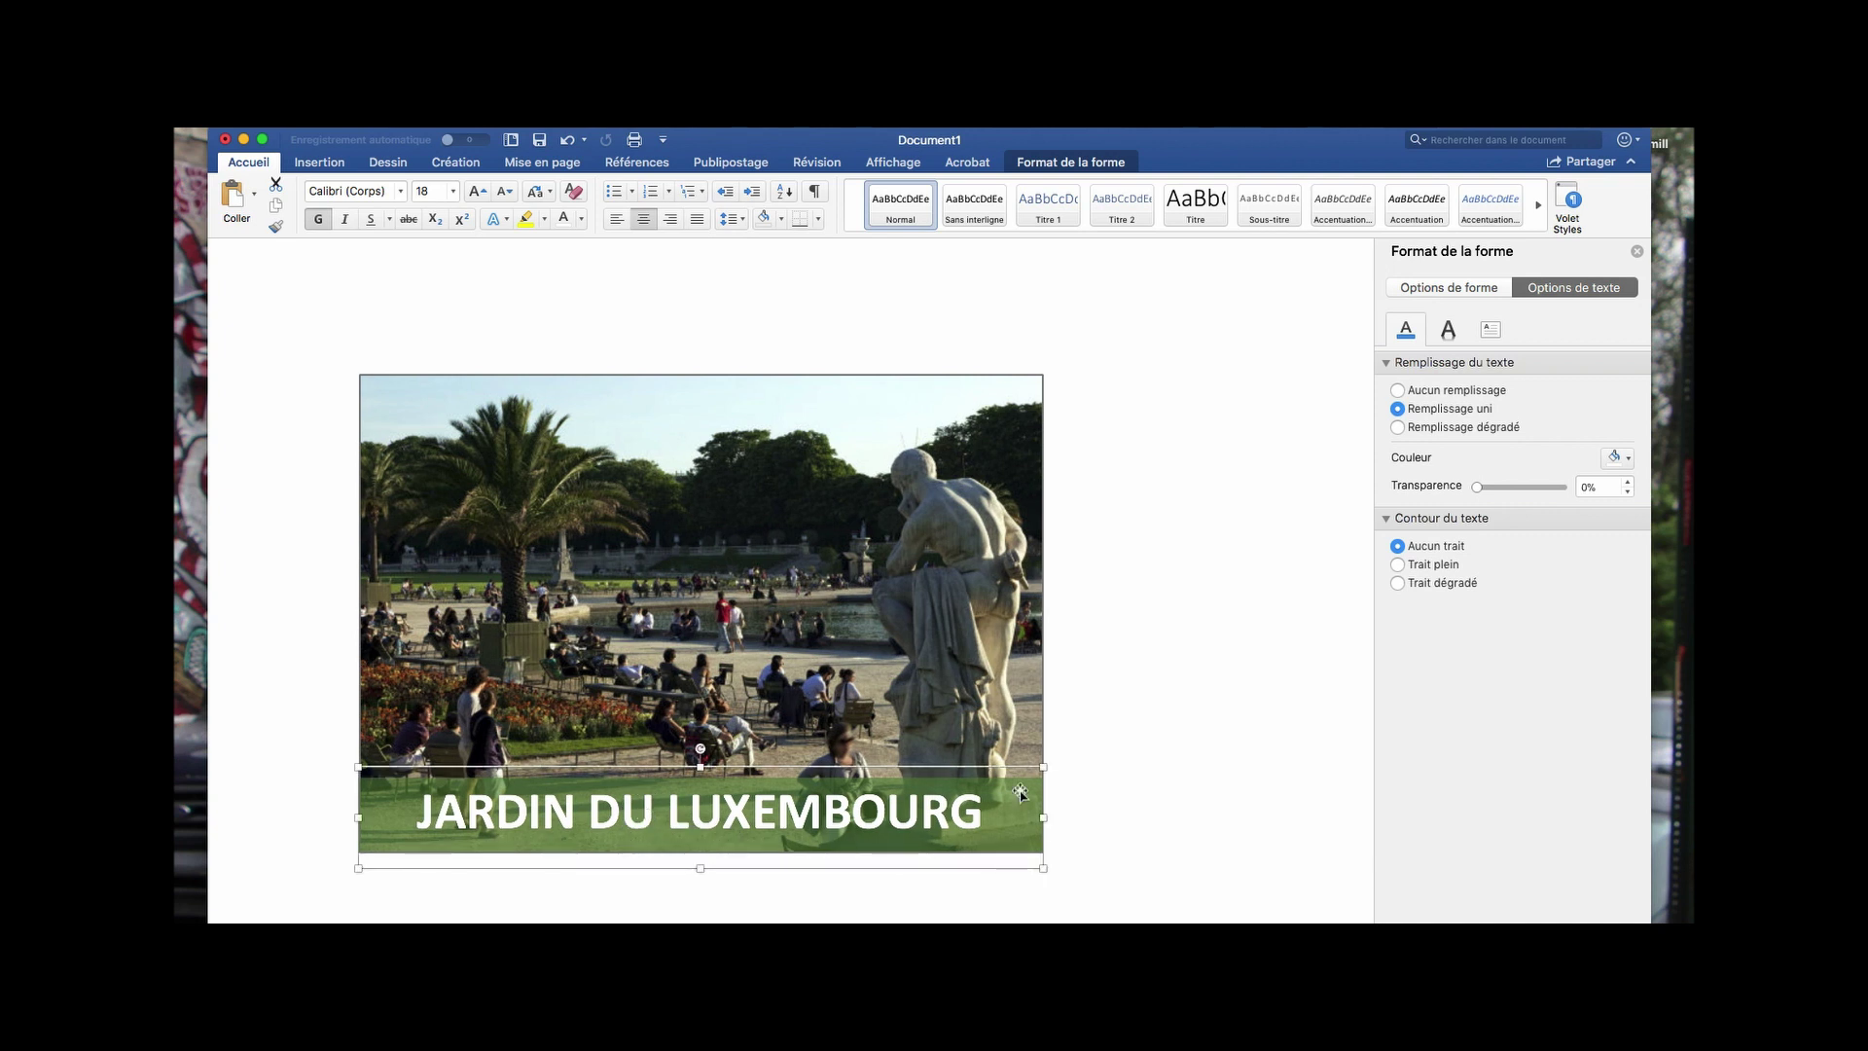
{"action": "left_click", "coordinate": [1207, 805]}
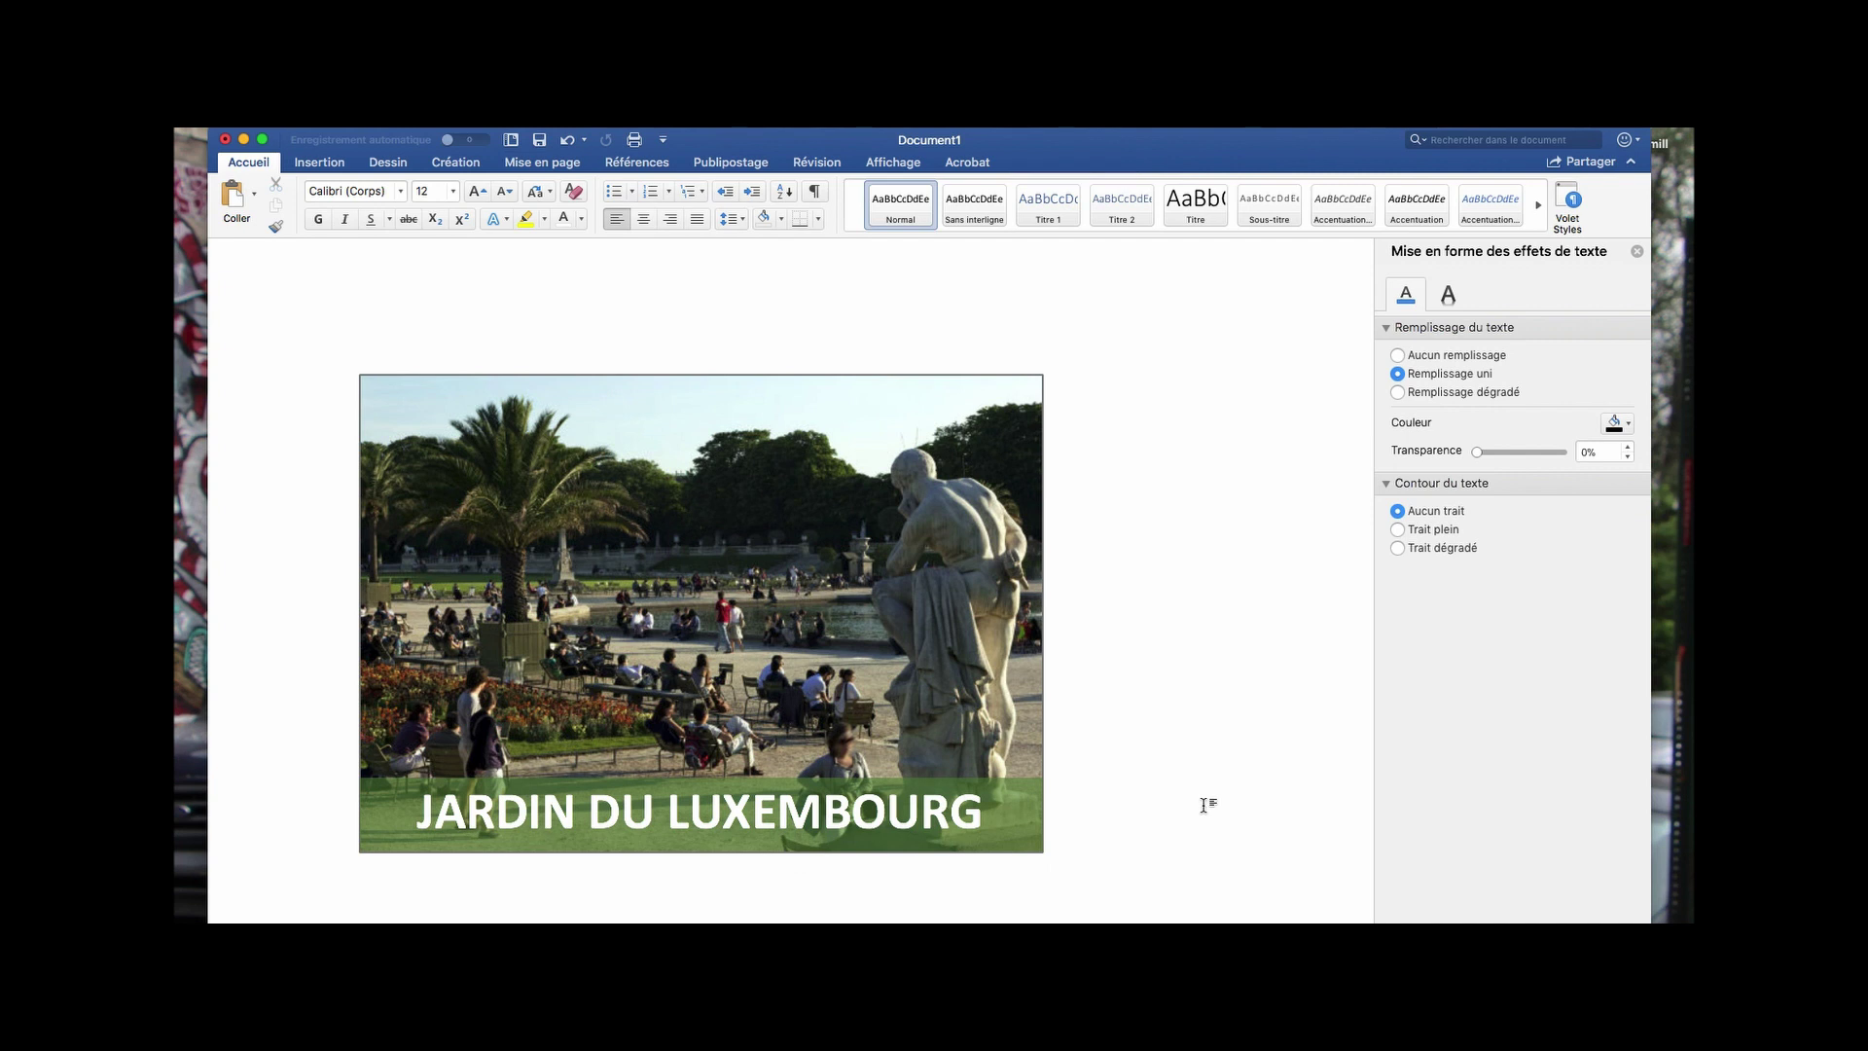